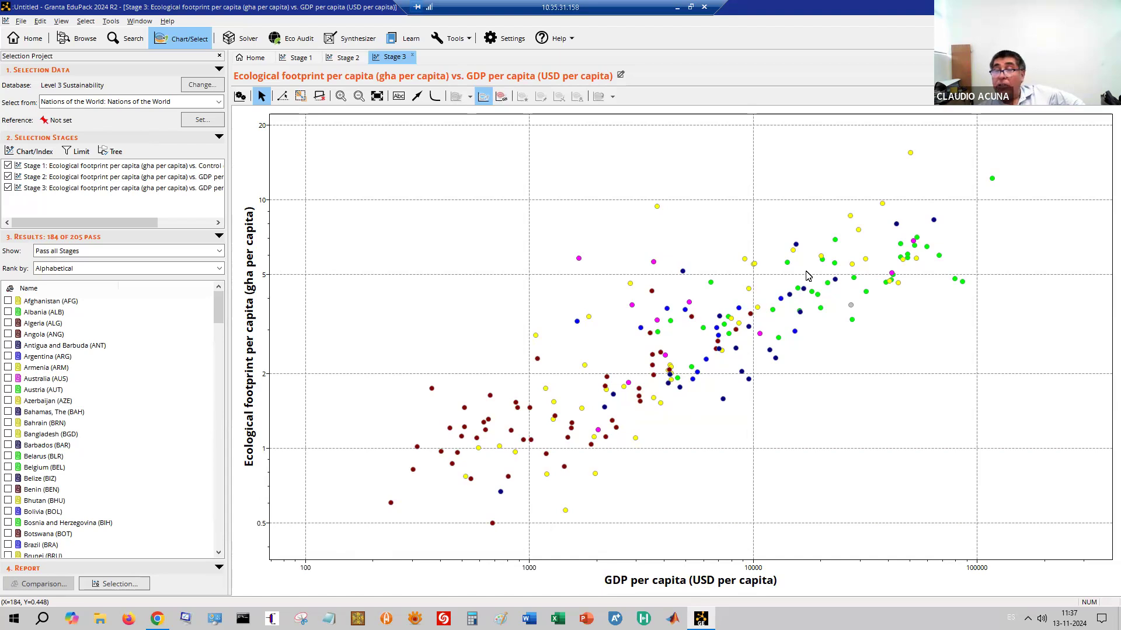
# Open the Stage 2 ecological footprint vs. GDP per capita chart and its Stage Settings
pyautogui.click(147, 179)
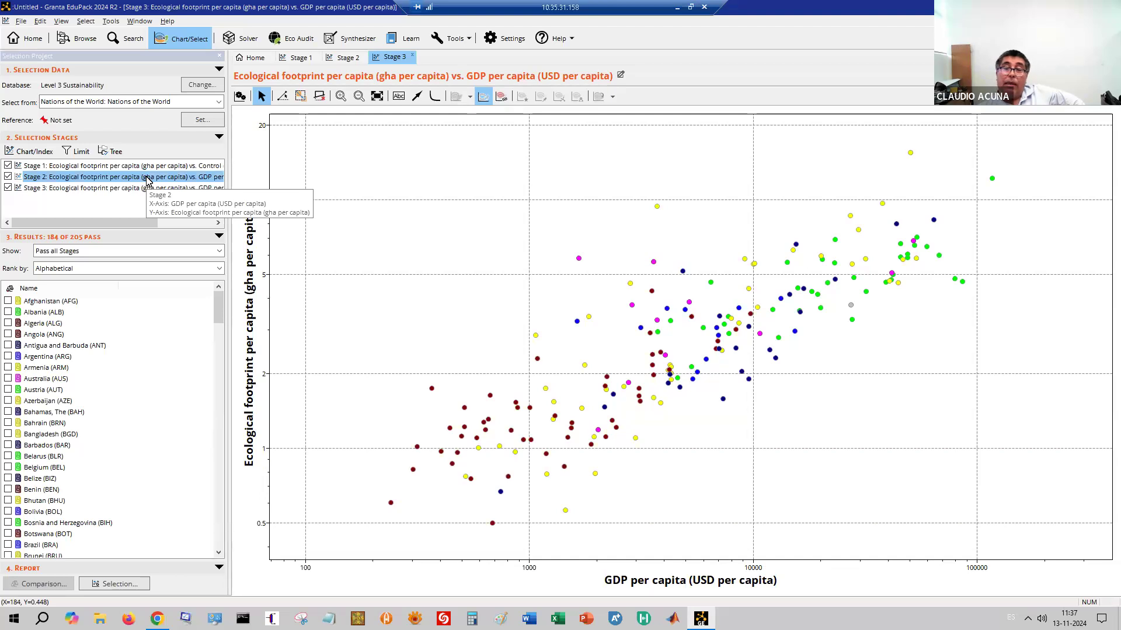
pyautogui.doubleClick(147, 179)
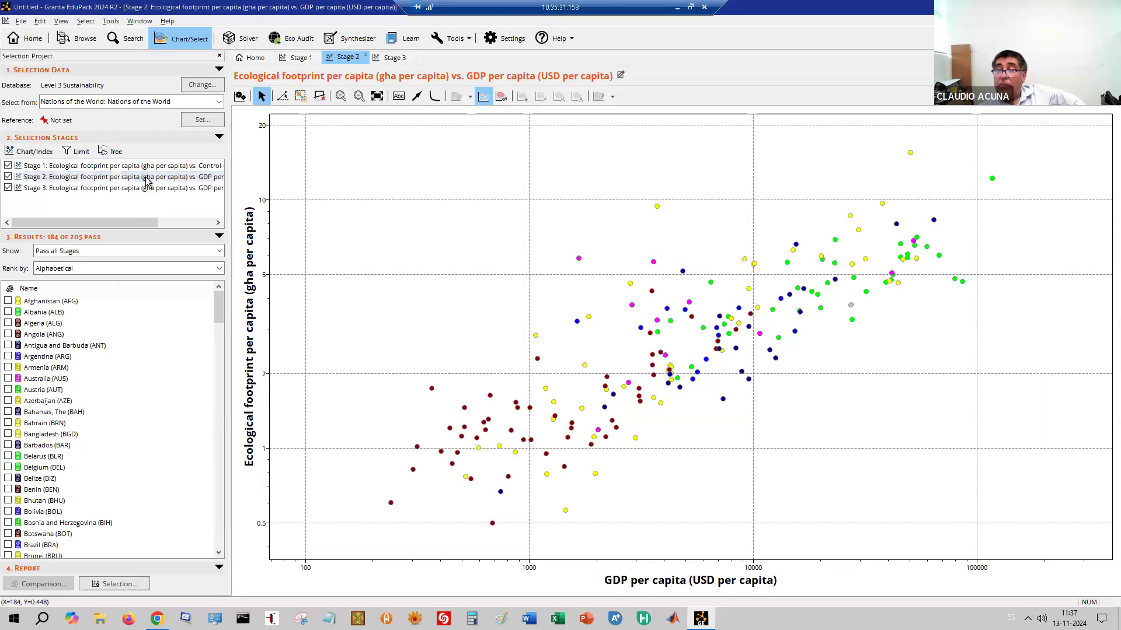
pyautogui.click(240, 95)
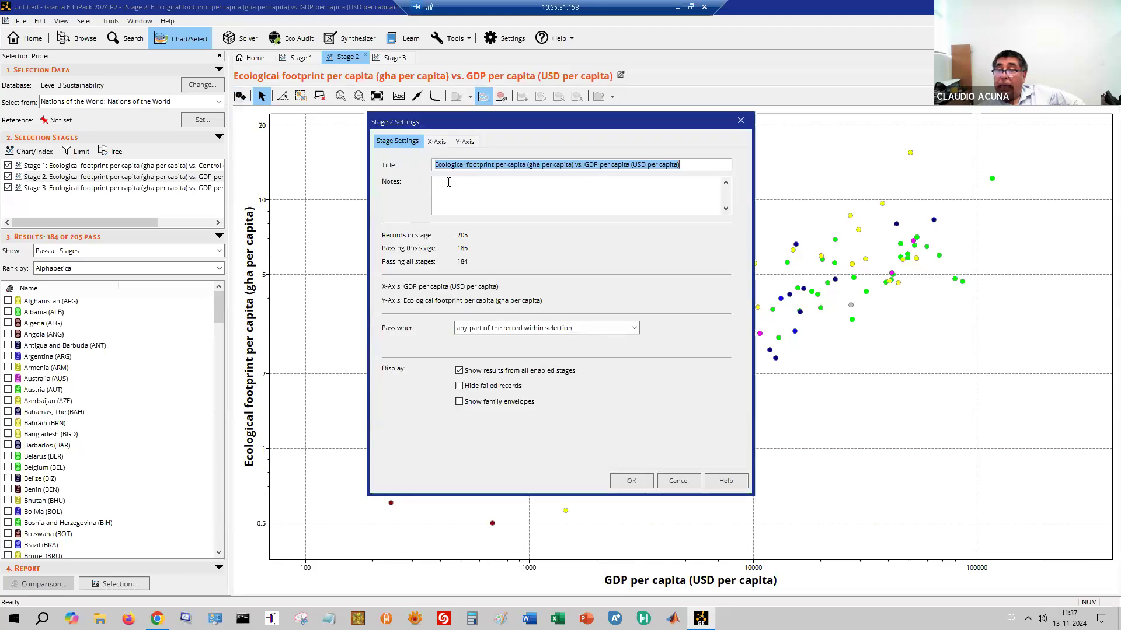
# Set the Stage 2 x-axis to GDP per capita from Economy & Development
pyautogui.click(438, 144)
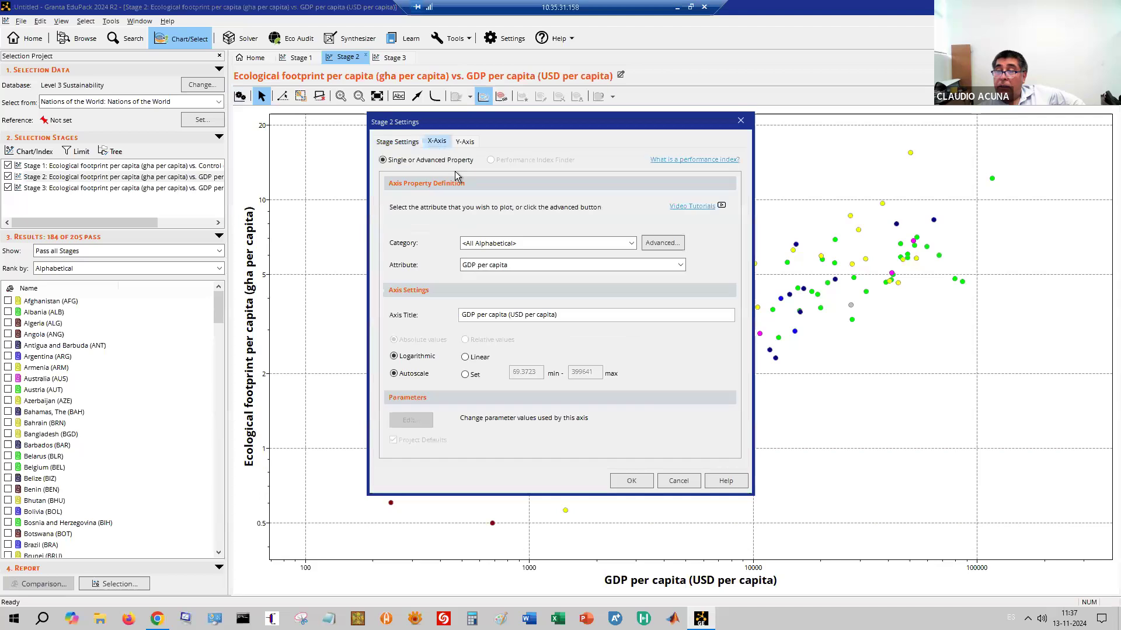
pyautogui.click(527, 243)
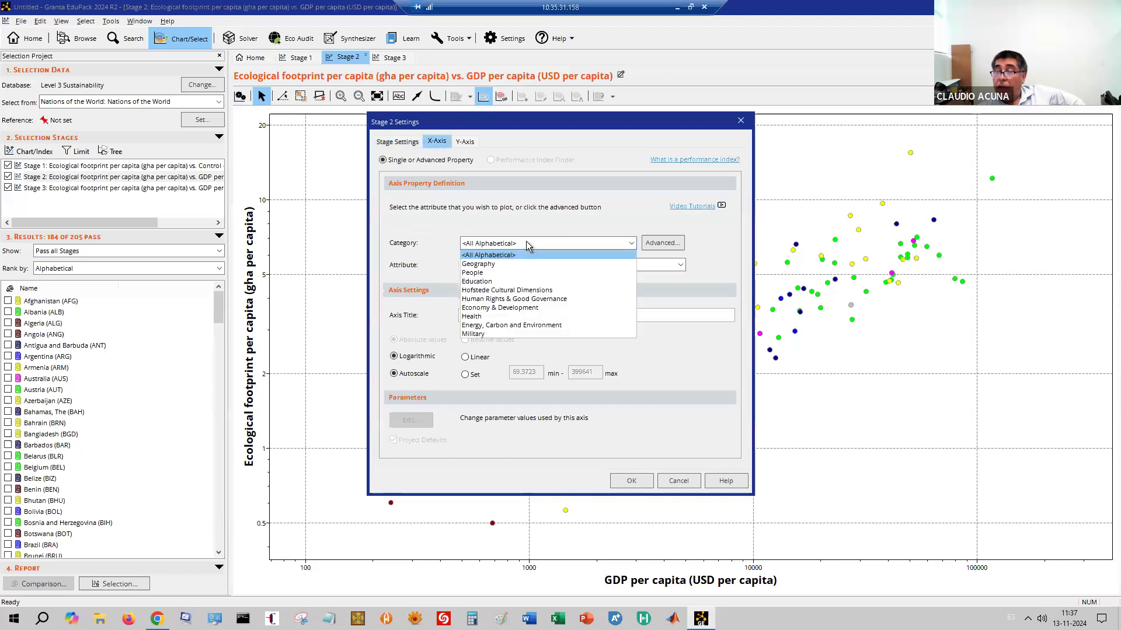
pyautogui.click(506, 308)
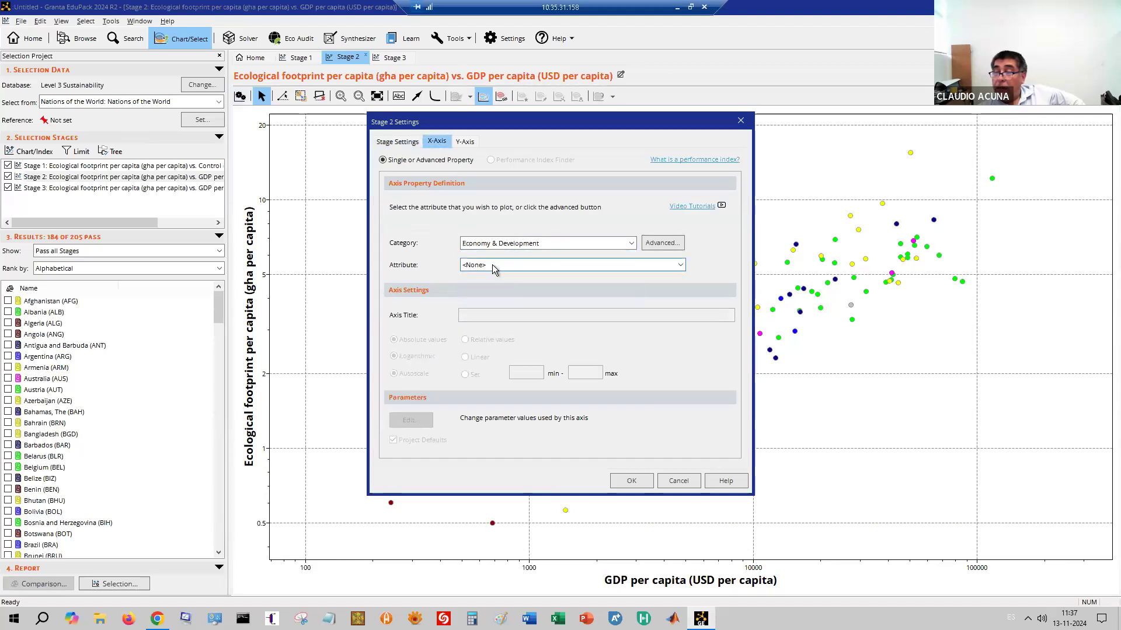
pyautogui.click(492, 265)
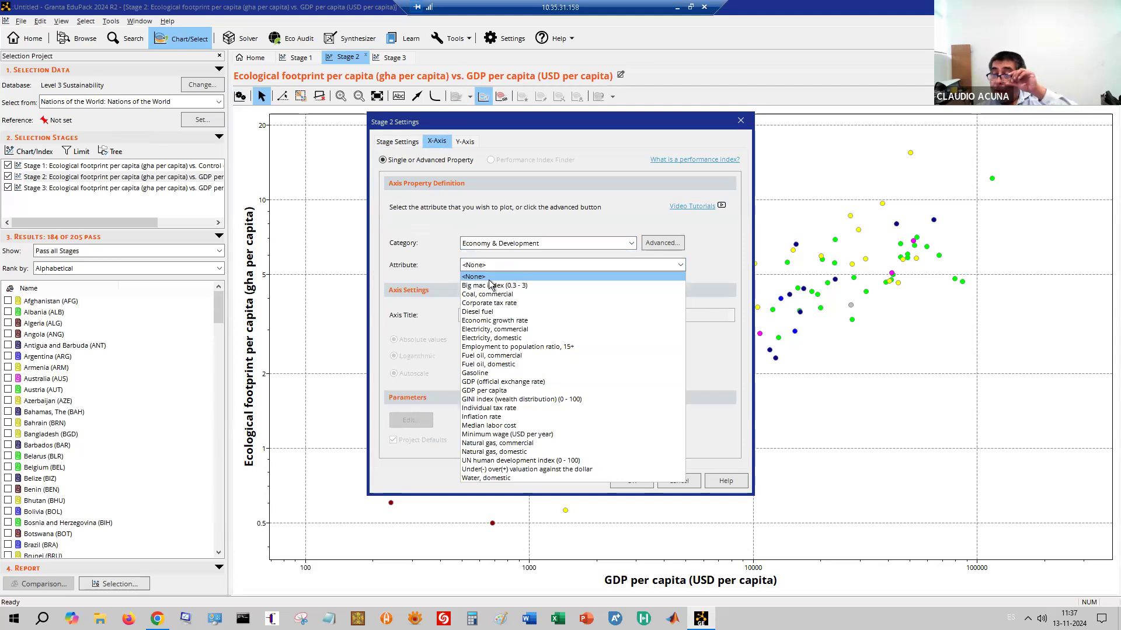
pyautogui.click(514, 390)
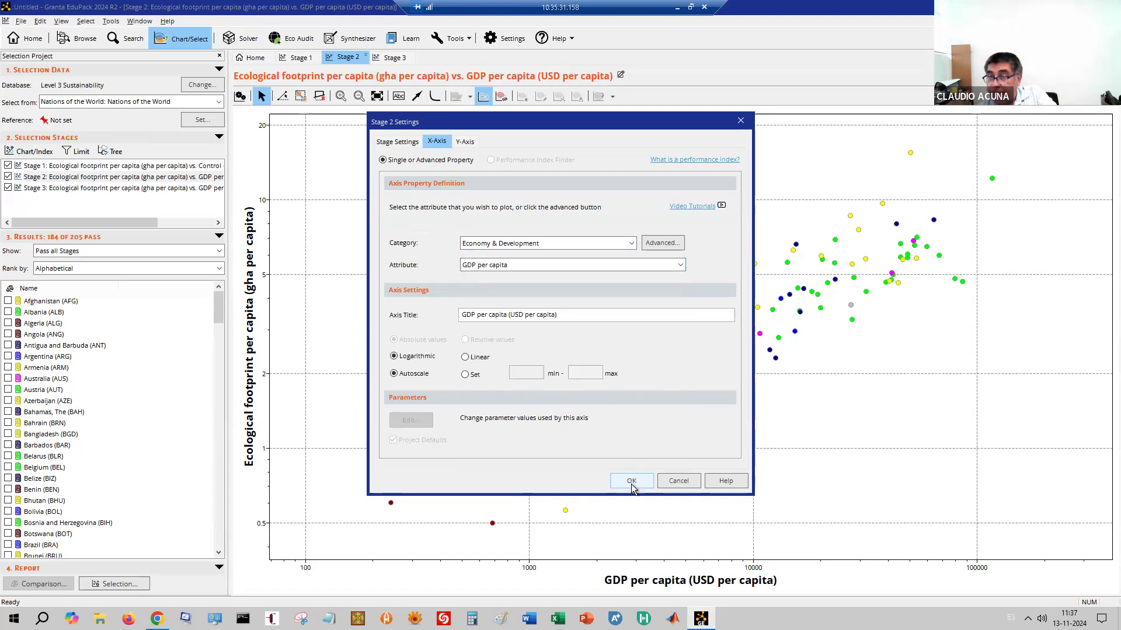
# Set the y-axis to Control of corruption index (0 - 100) from Human Rights & Good Governance, then apply
pyautogui.click(465, 141)
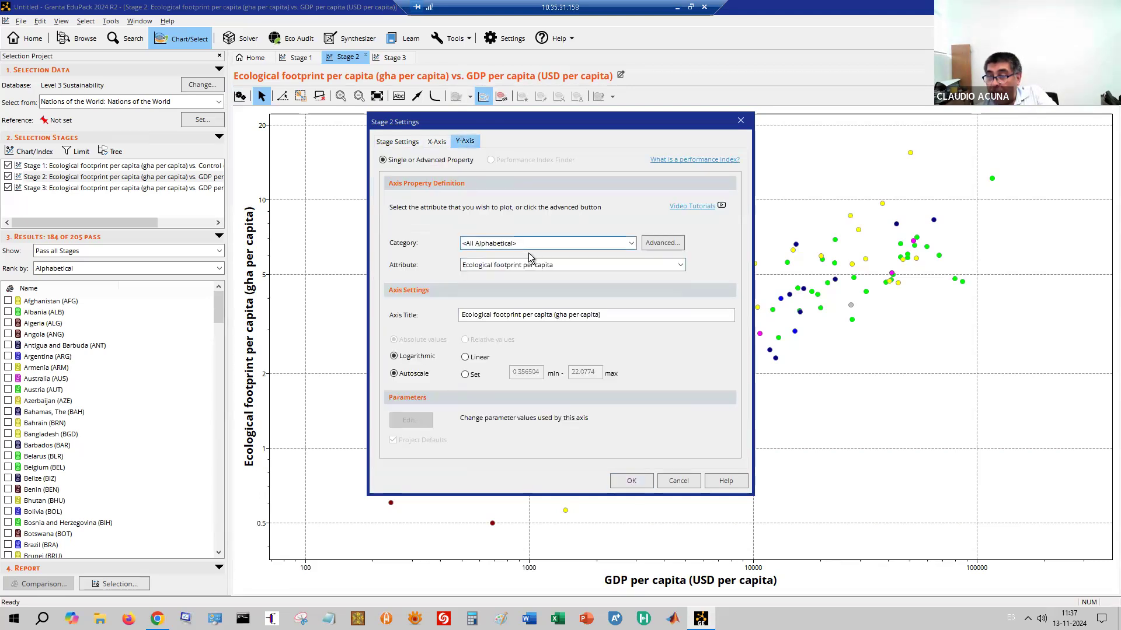
pyautogui.click(541, 268)
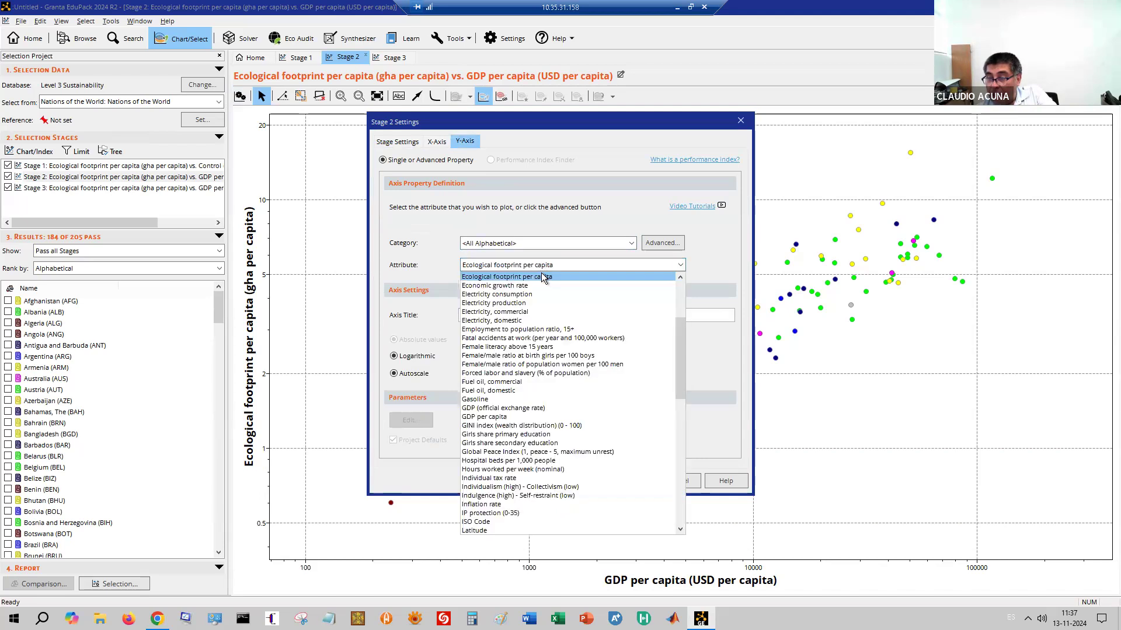
pyautogui.click(537, 251)
pyautogui.click(538, 250)
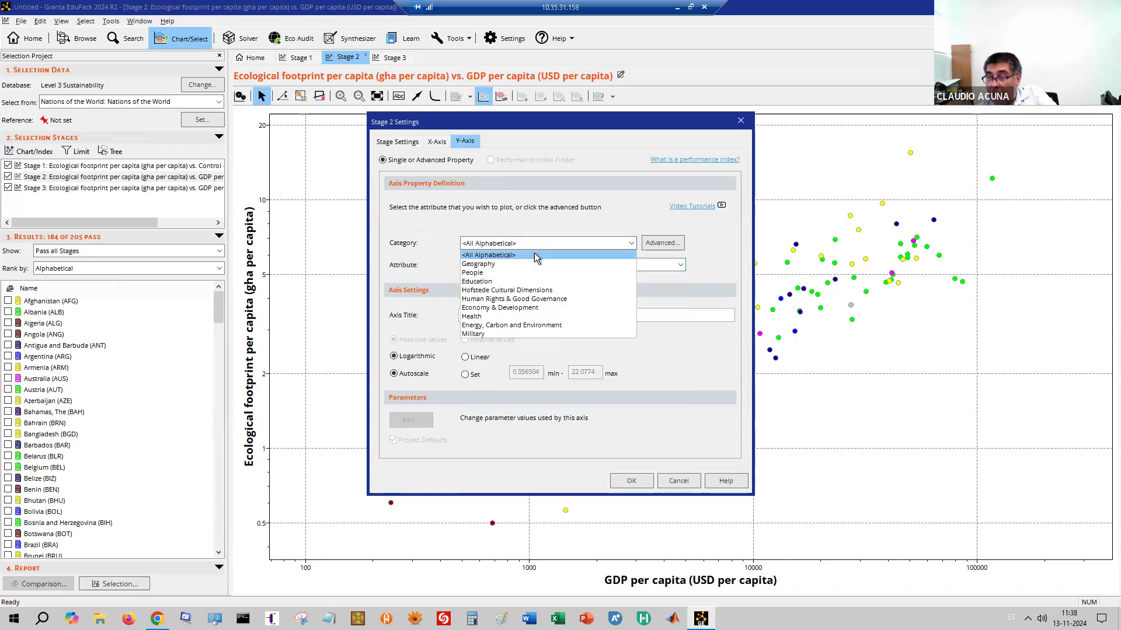
pyautogui.click(542, 300)
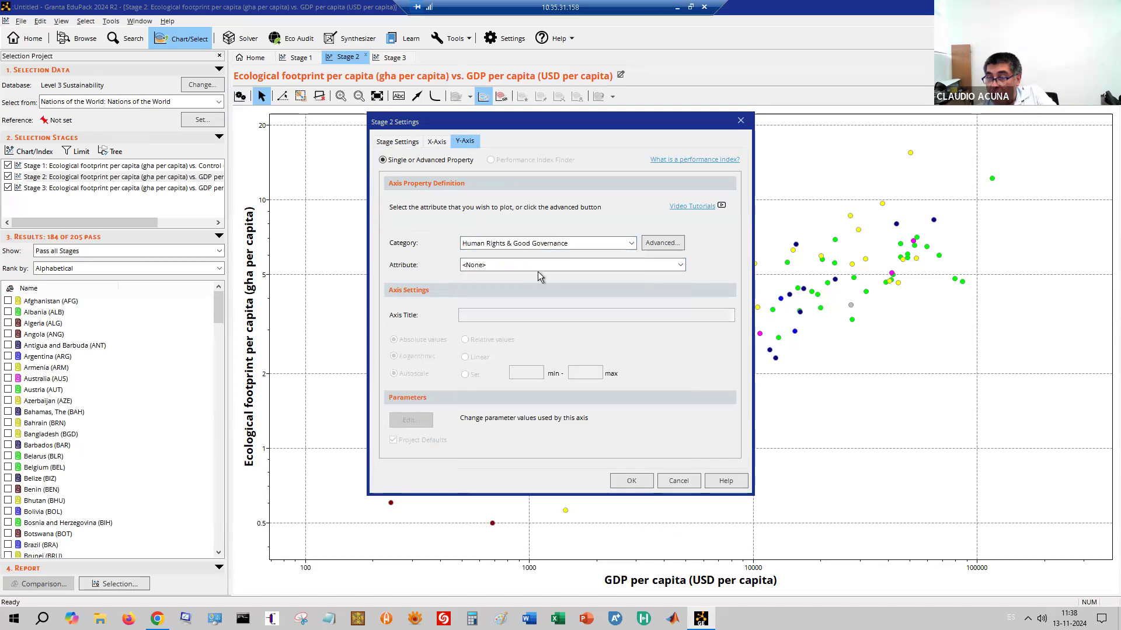
pyautogui.click(531, 267)
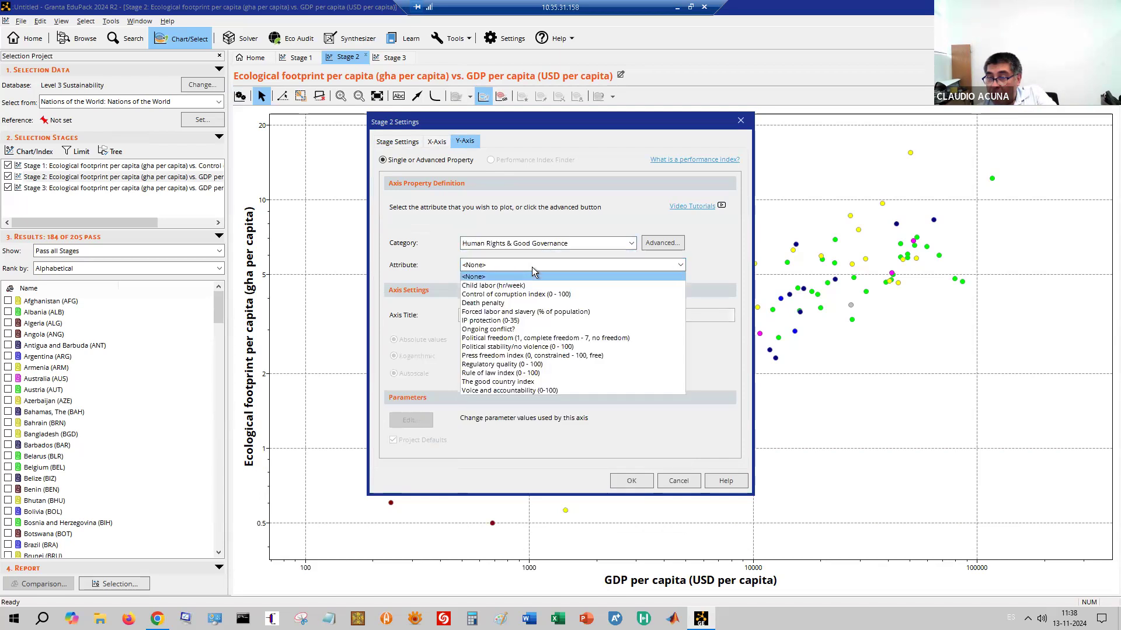
pyautogui.click(548, 294)
pyautogui.click(632, 481)
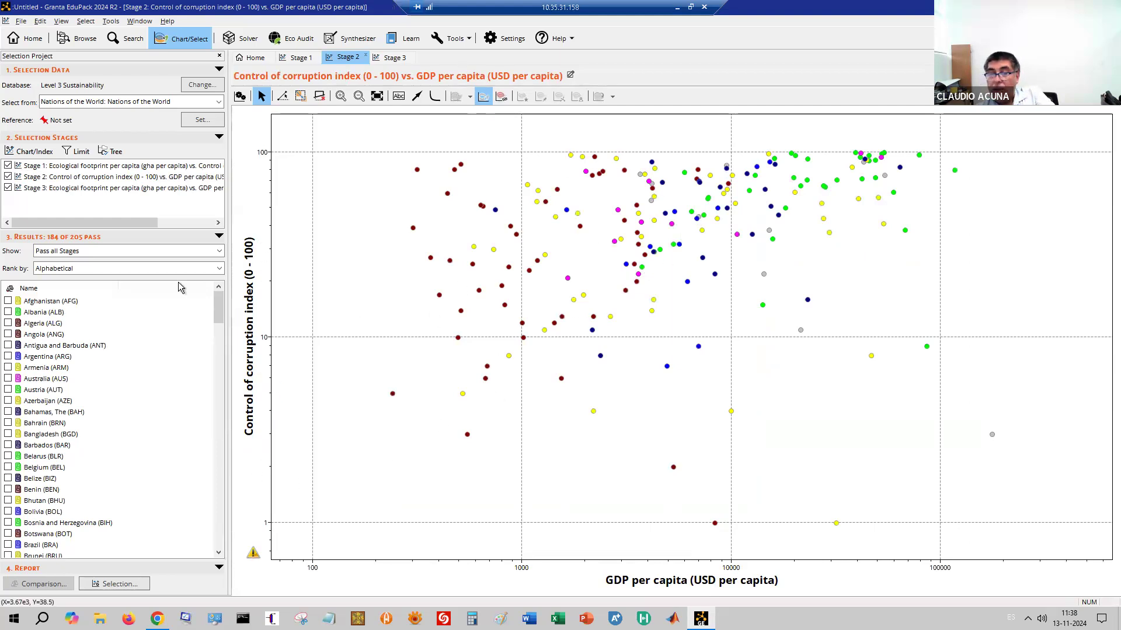
# Open the Stage 3 chart and its Stage Settings
pyautogui.click(84, 189)
pyautogui.doubleClick(84, 190)
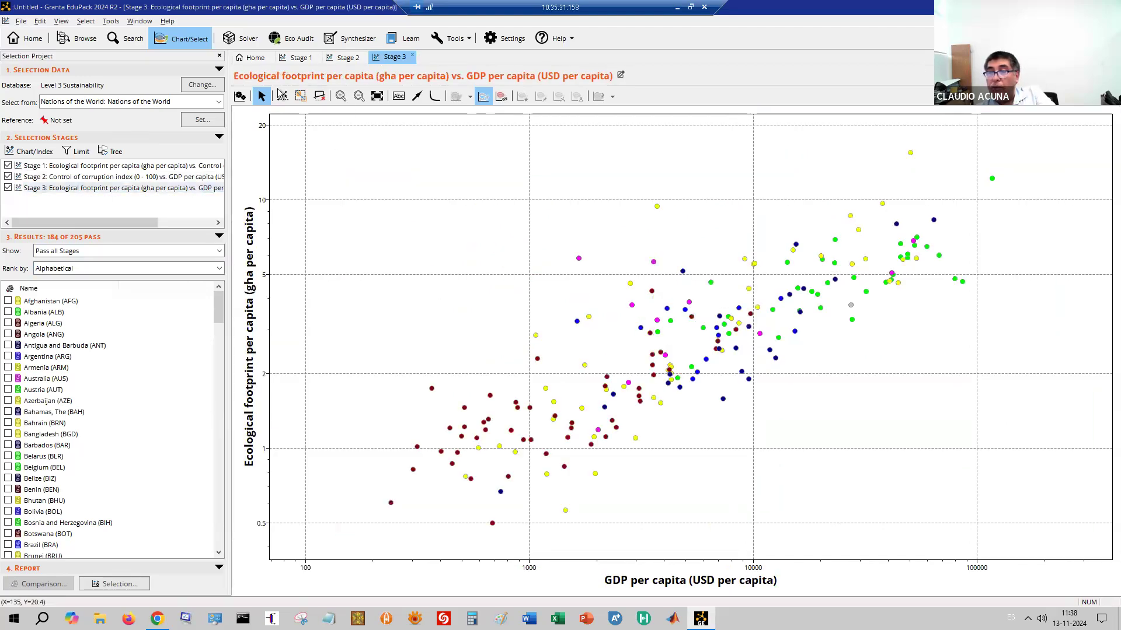
pyautogui.click(240, 97)
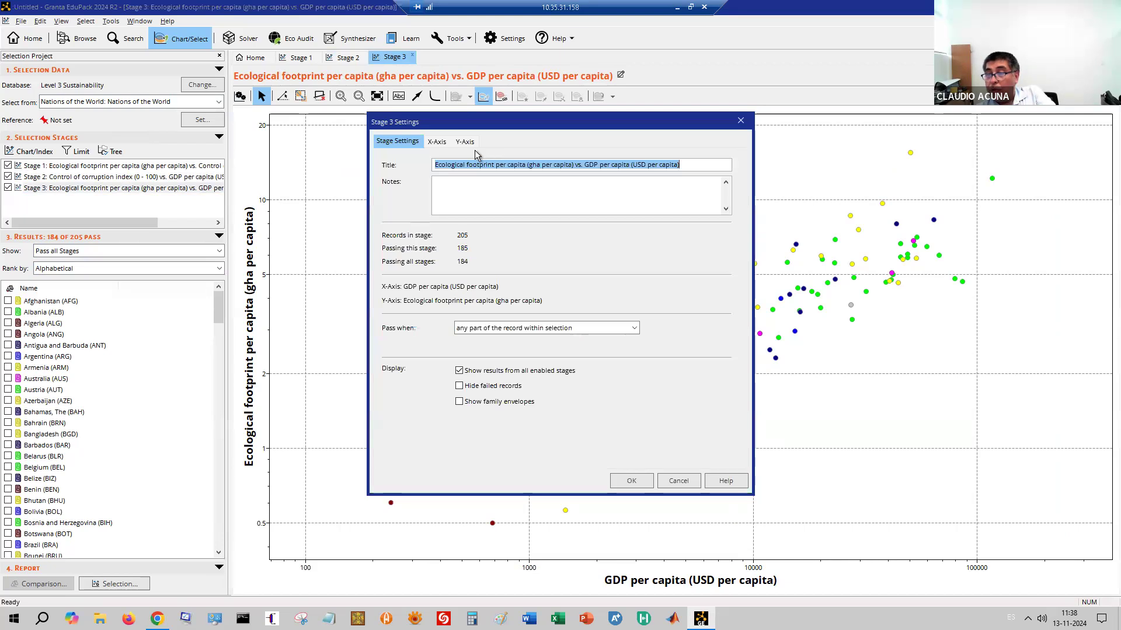
# Set the Stage 3 x-axis to GDP per capita from Economy & Development and apply
pyautogui.click(437, 141)
pyautogui.click(531, 241)
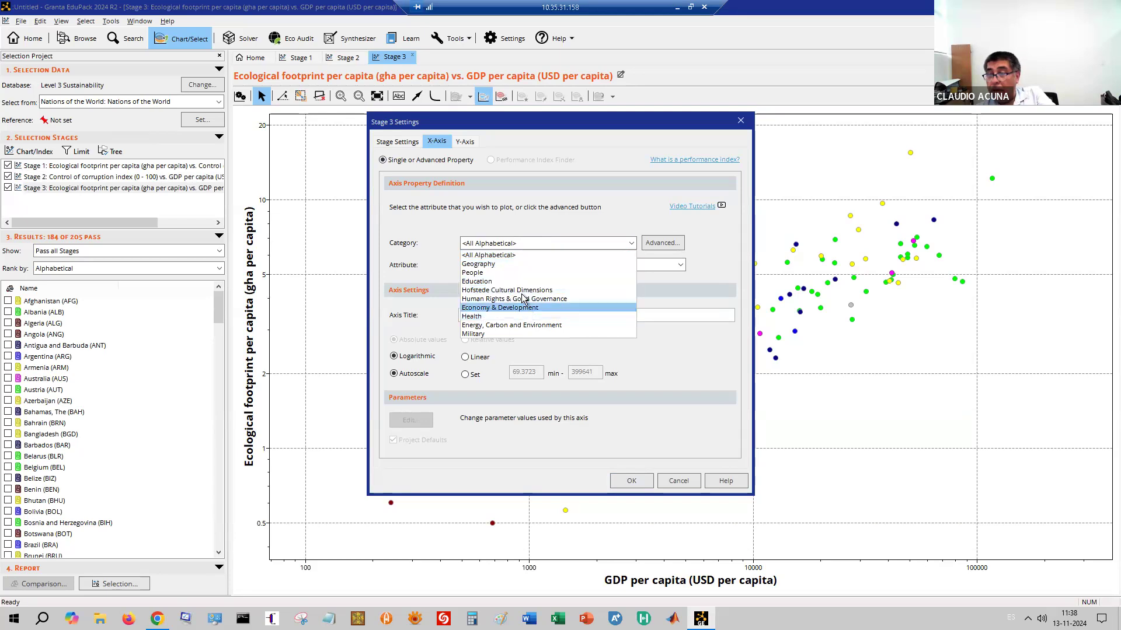
pyautogui.click(522, 308)
pyautogui.click(506, 267)
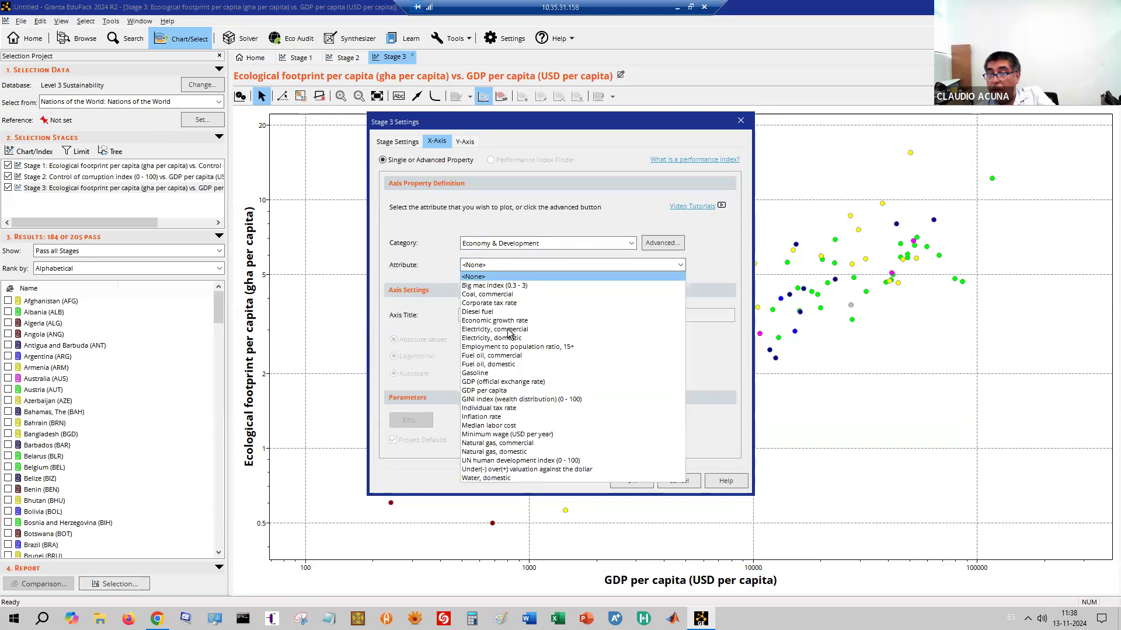
pyautogui.click(504, 390)
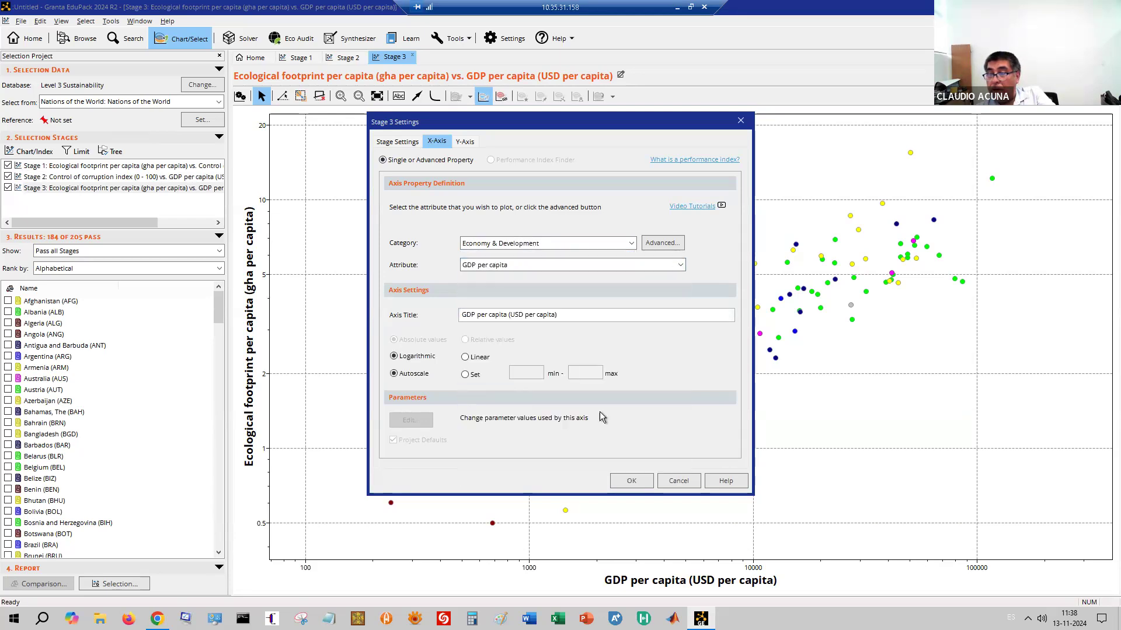
pyautogui.click(631, 480)
# Reopen Stage 3 settings and set the y-axis category to Human Rights & Good Governance
pyautogui.click(283, 97)
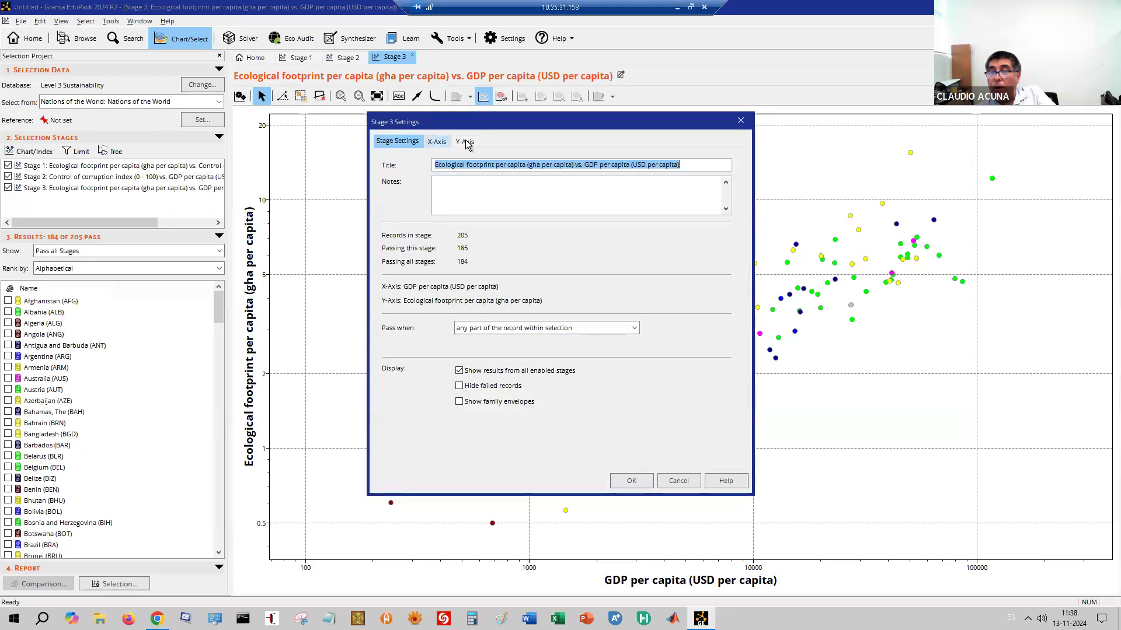
pyautogui.click(465, 142)
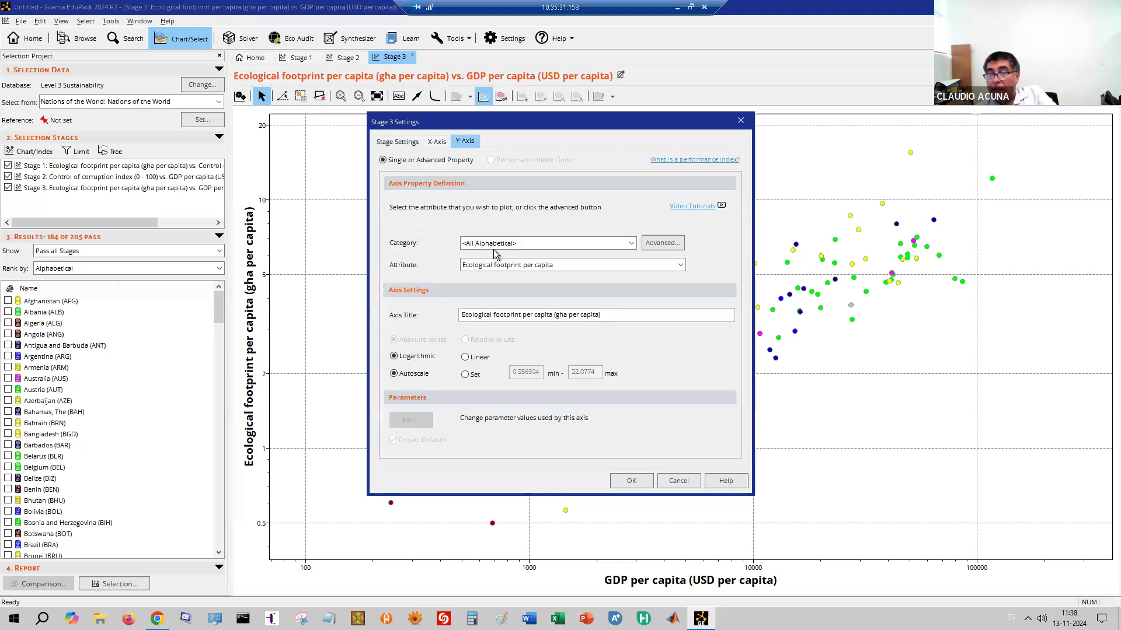
pyautogui.click(522, 267)
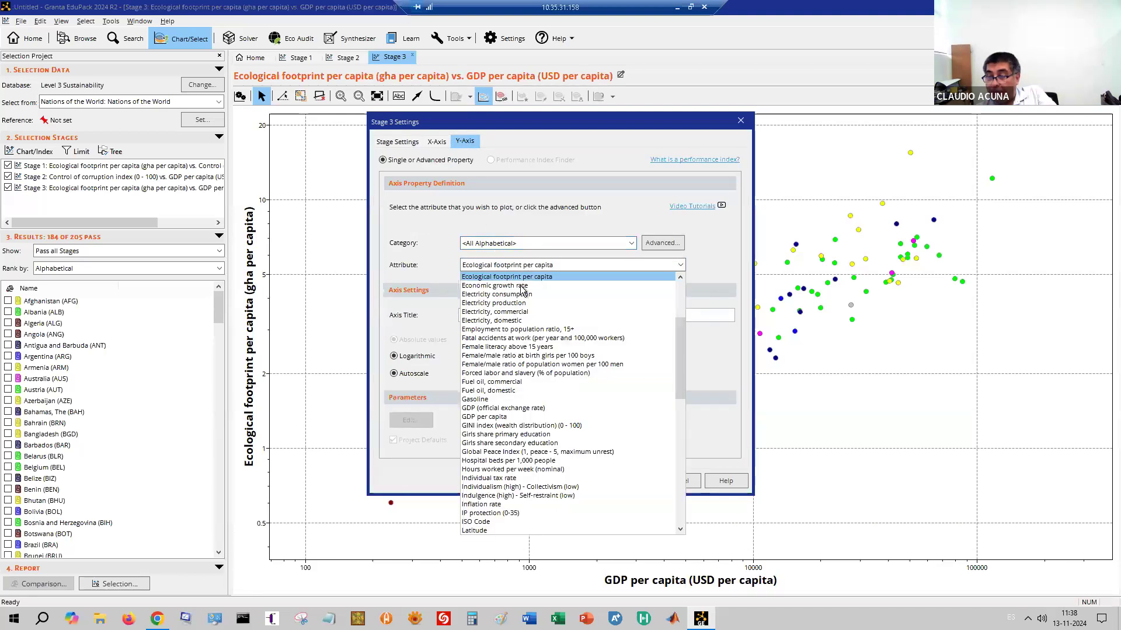
pyautogui.click(505, 245)
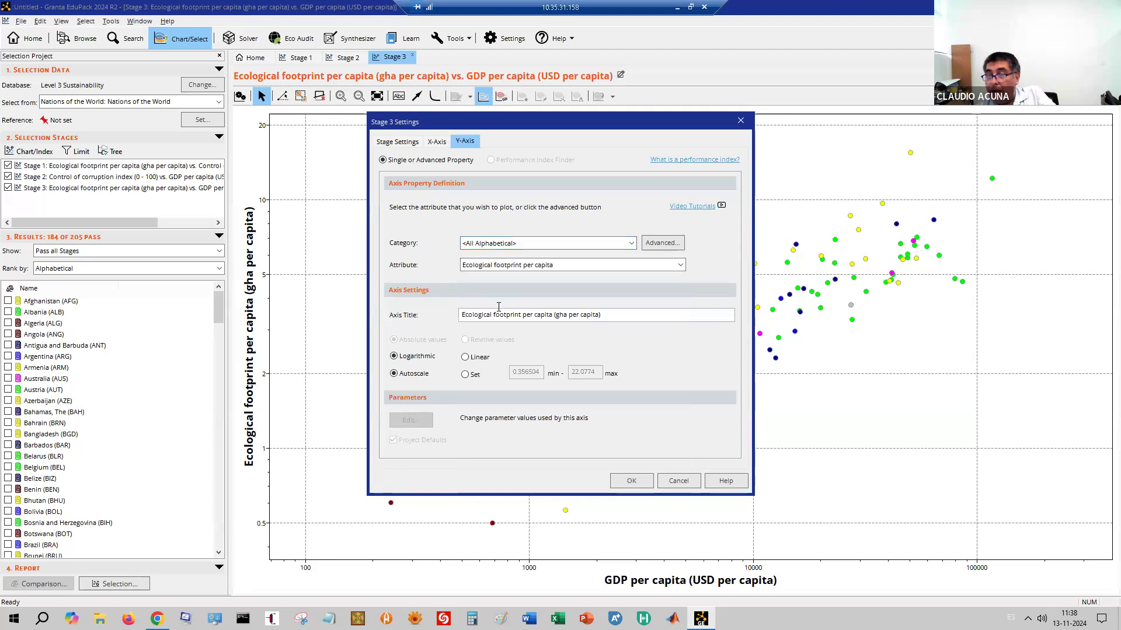
pyautogui.click(503, 243)
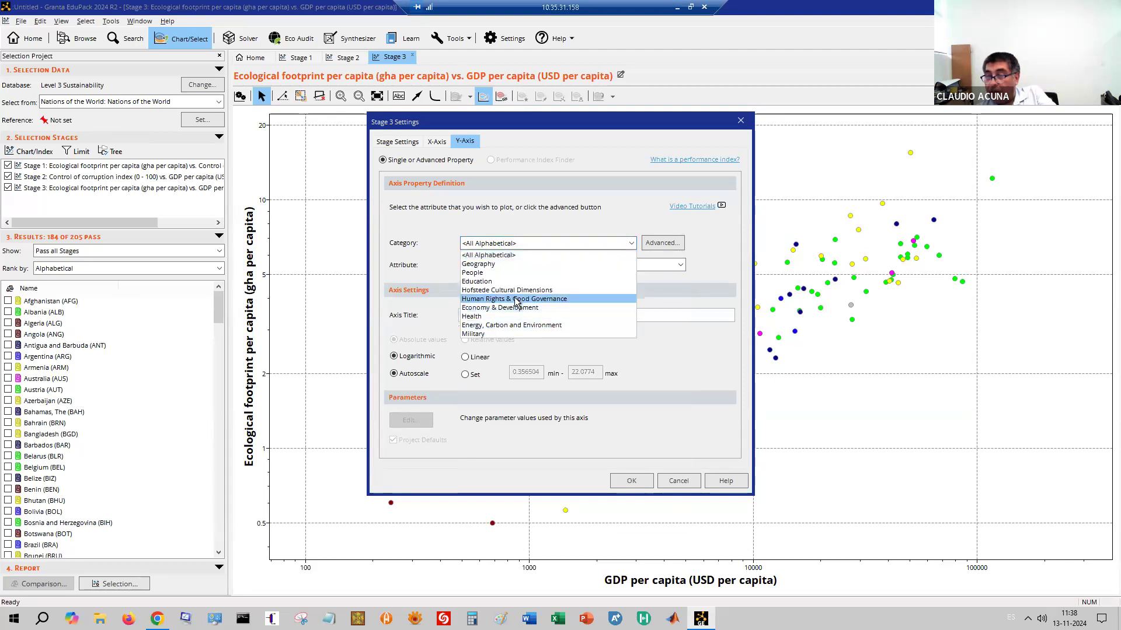
pyautogui.click(517, 299)
# Switch the Stage 3 y-axis to UN human development index (0 - 100) under Economy & Development
pyautogui.click(499, 266)
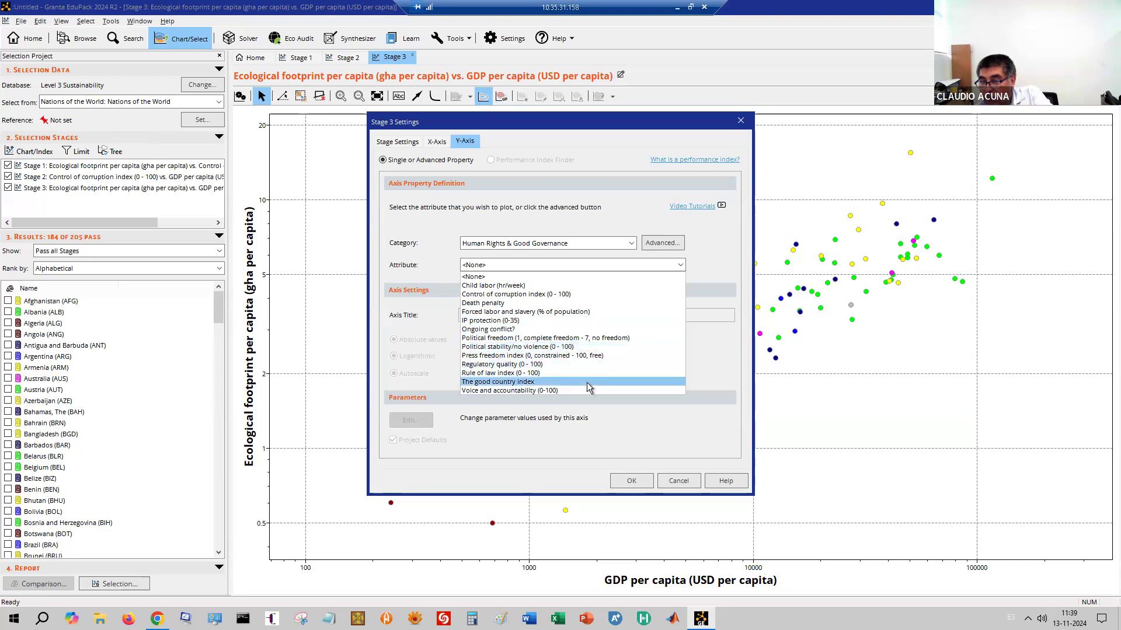
pyautogui.click(548, 244)
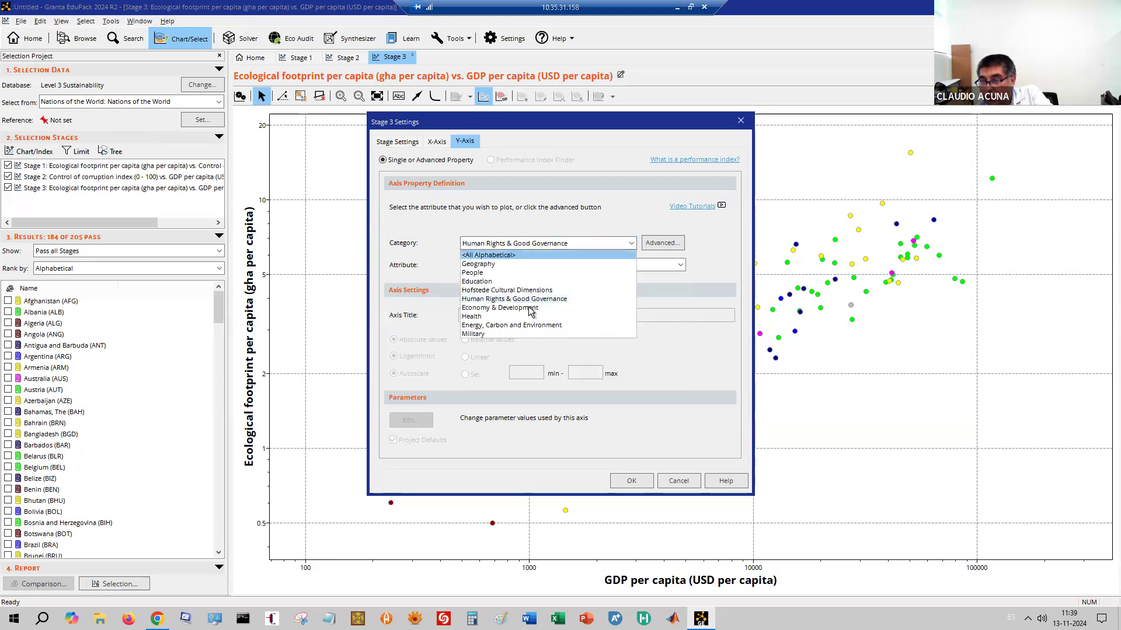
pyautogui.click(506, 308)
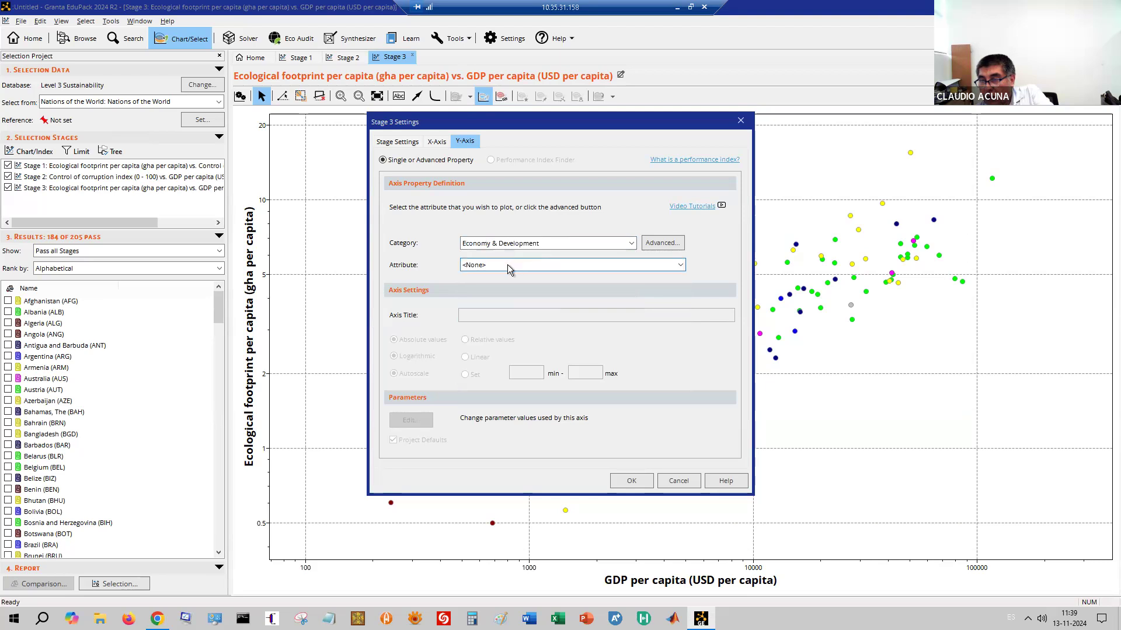
pyautogui.click(505, 270)
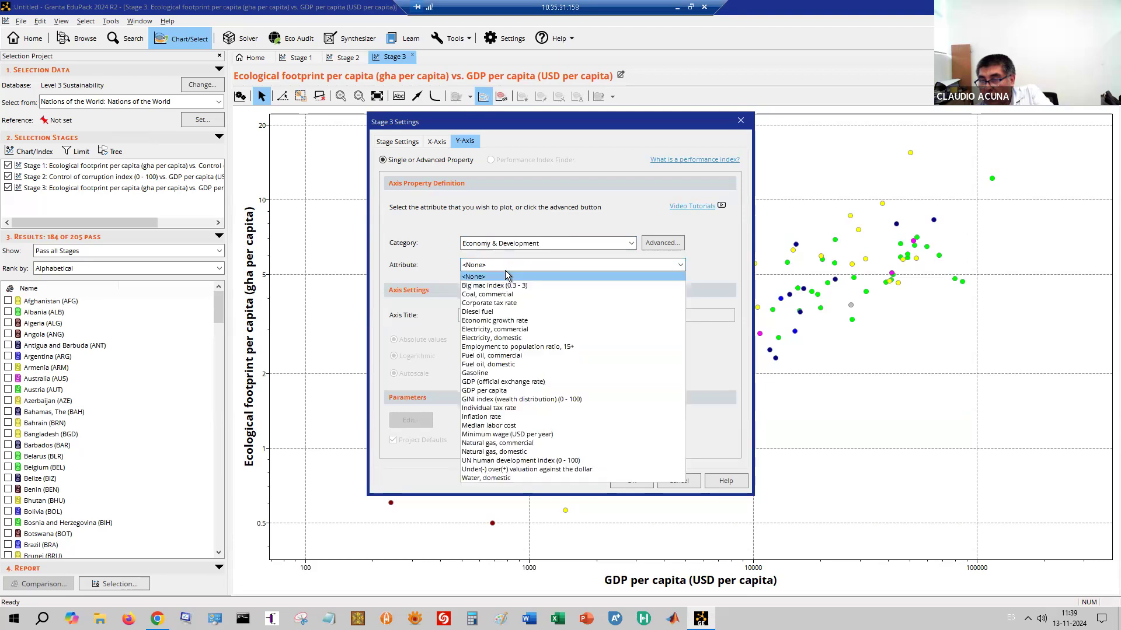
pyautogui.click(535, 461)
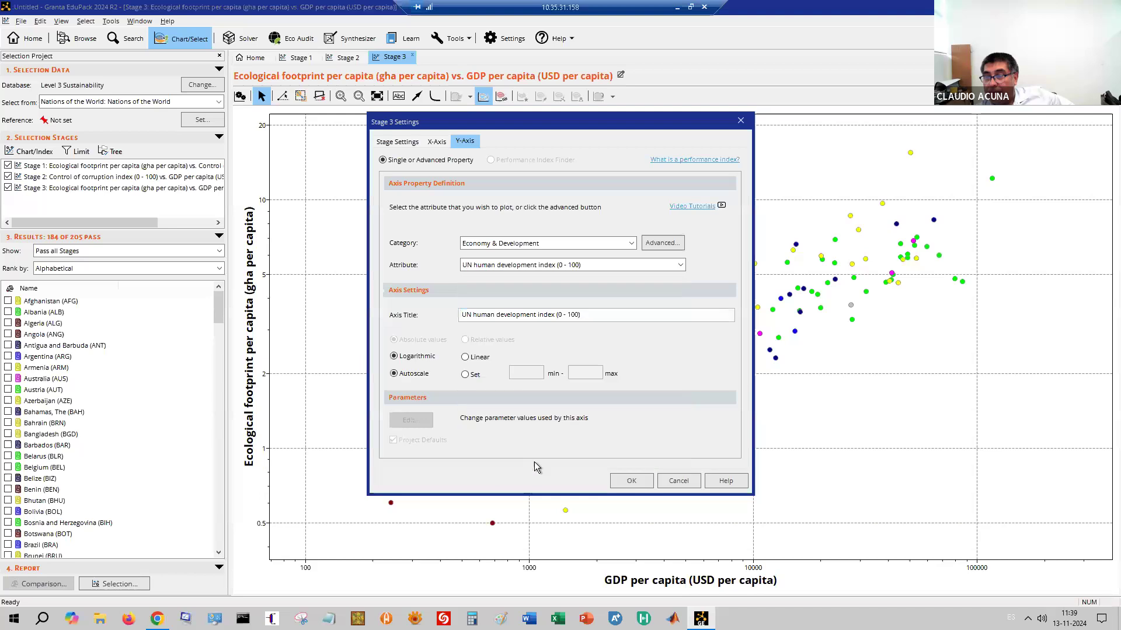
pyautogui.click(633, 479)
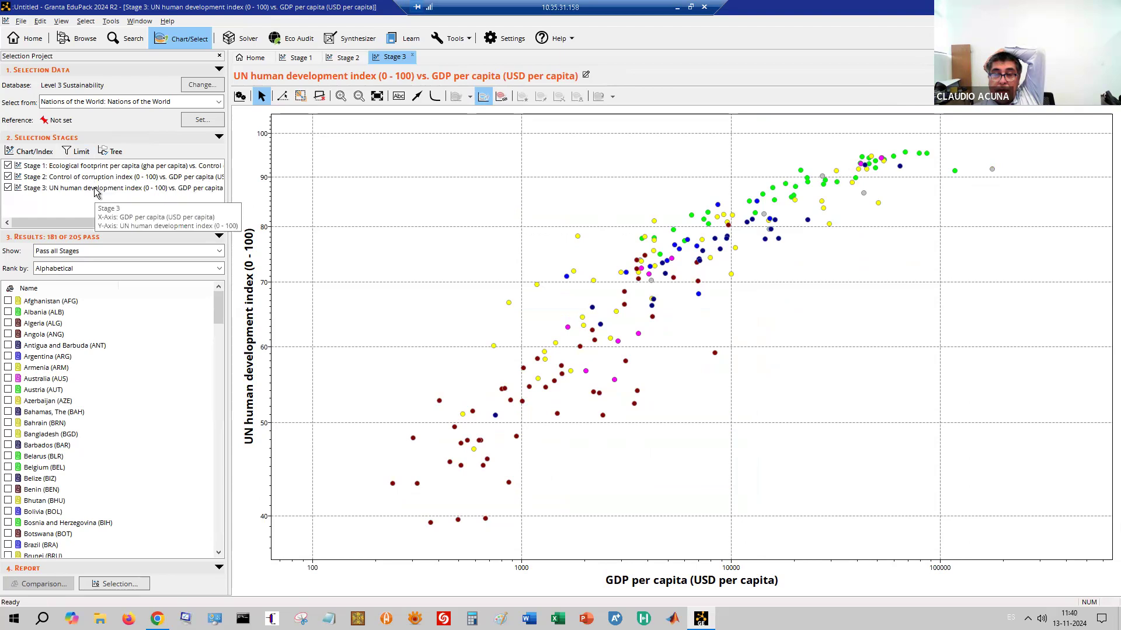
# Label Ireland, Luxembourg, Slovenia and Bahamas, dragging the labels off their points
pyautogui.click(924, 155)
pyautogui.moveTo(917, 140); pyautogui.dragTo(916, 133)
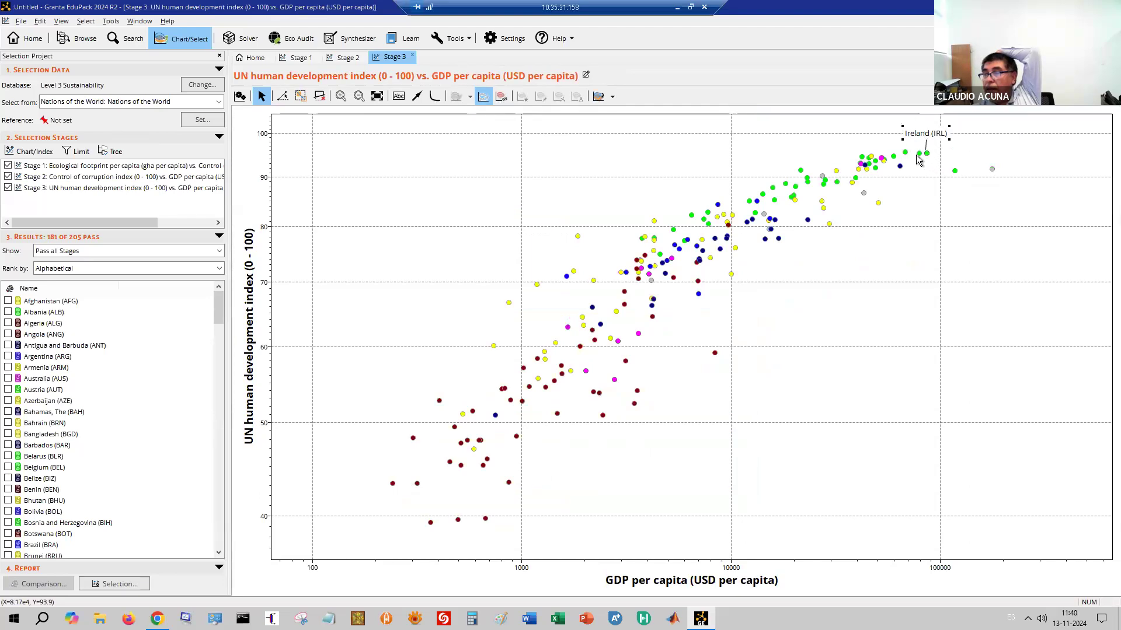
pyautogui.click(955, 171)
pyautogui.moveTo(949, 197); pyautogui.dragTo(955, 200)
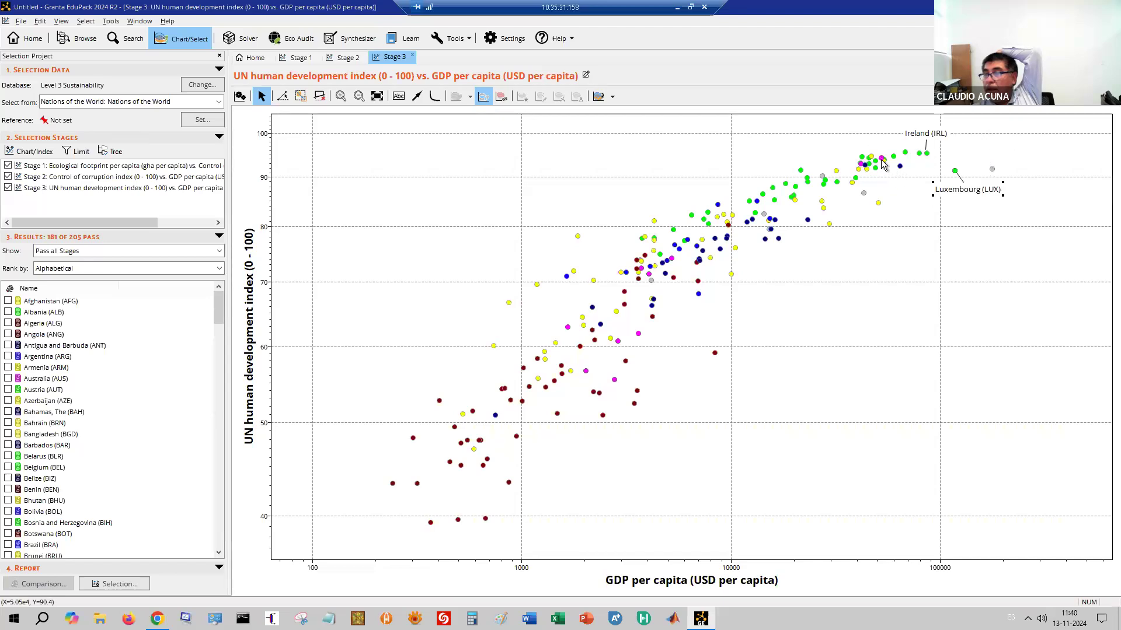
pyautogui.click(801, 170)
pyautogui.moveTo(808, 232); pyautogui.dragTo(835, 254)
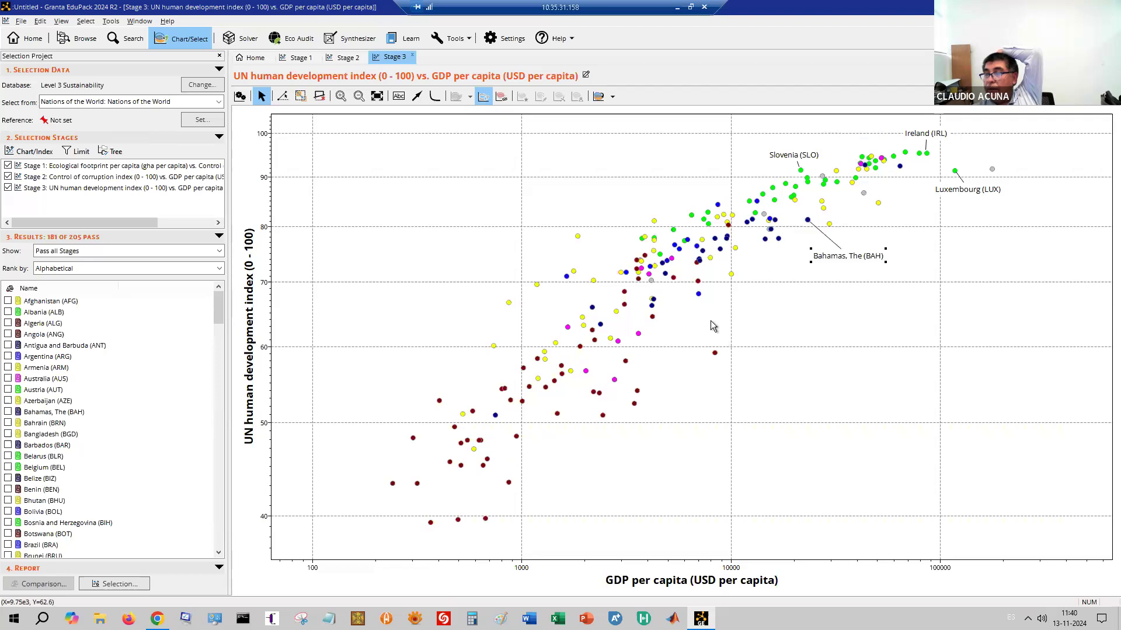
# Label Equatorial Guinea and Niger, placing each label beside its point
pyautogui.click(716, 354)
pyautogui.moveTo(740, 353); pyautogui.dragTo(762, 364)
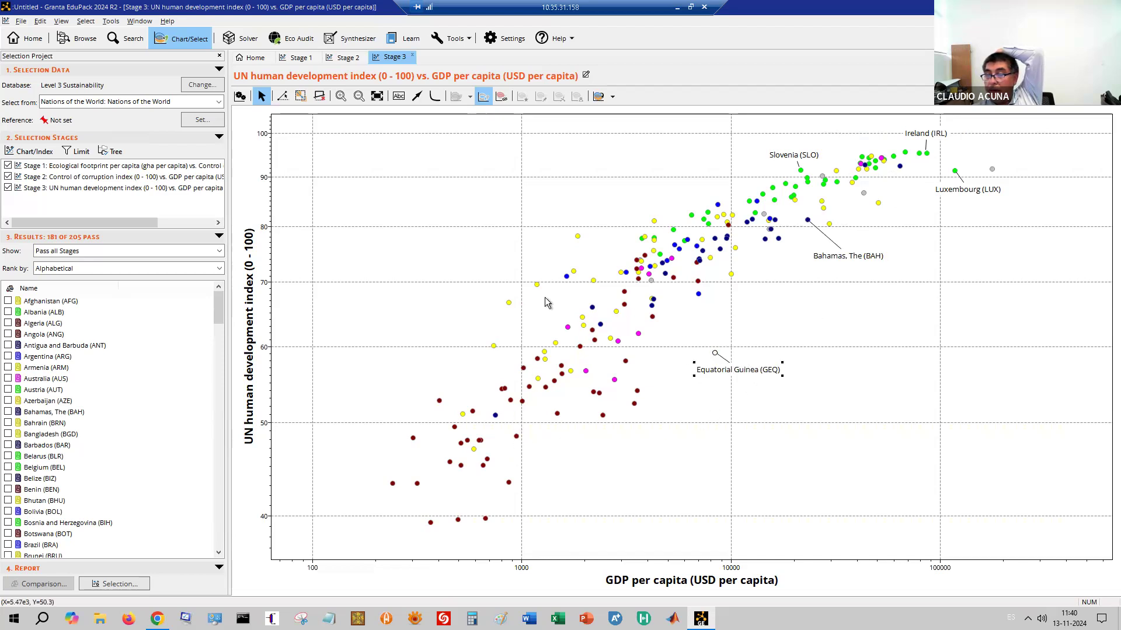
pyautogui.click(431, 524)
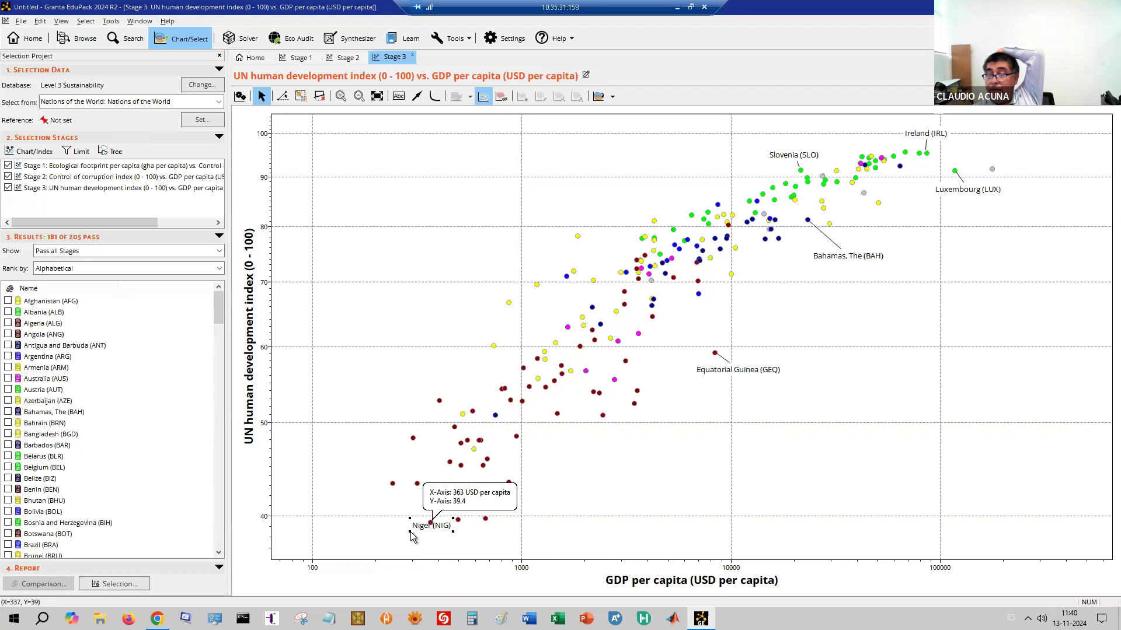
pyautogui.click(593, 461)
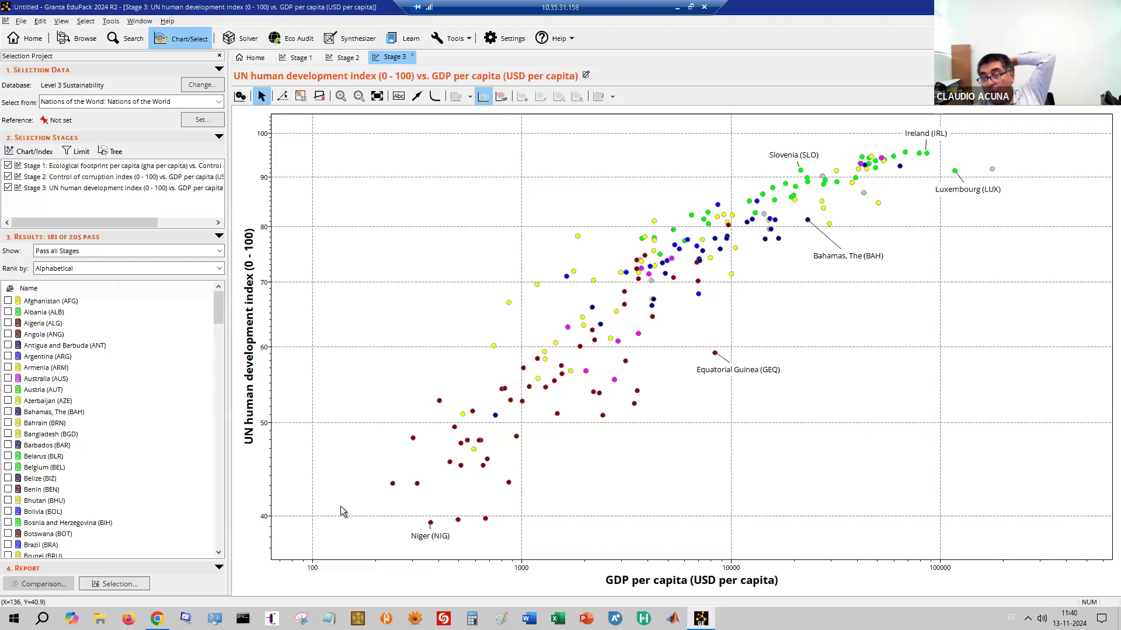
pyautogui.moveTo(676, 231)
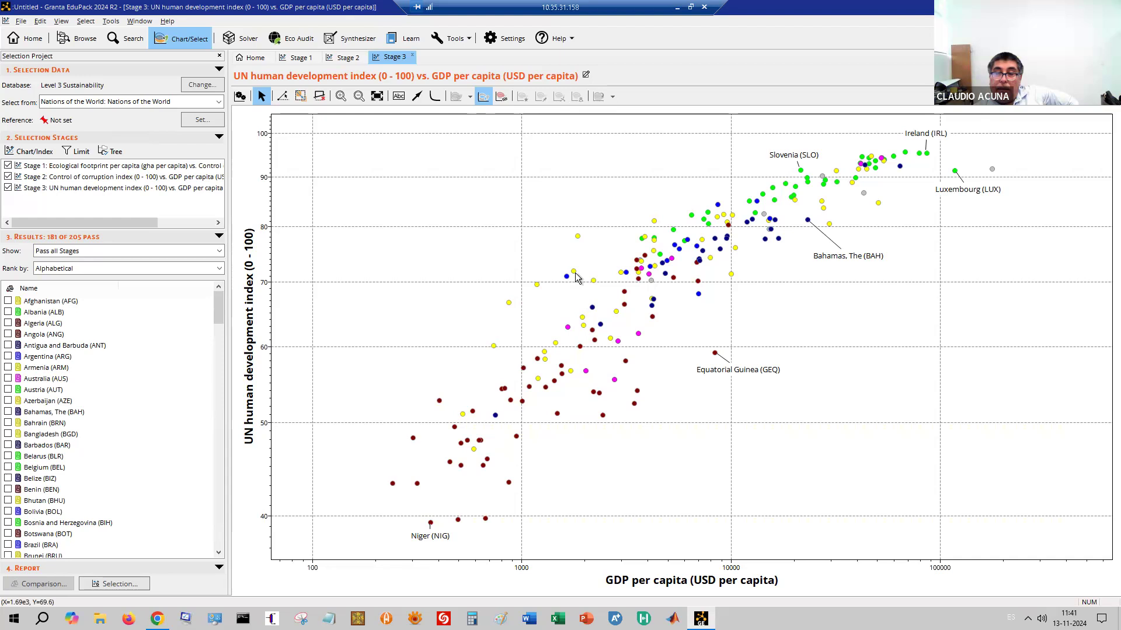
pyautogui.moveTo(577, 238)
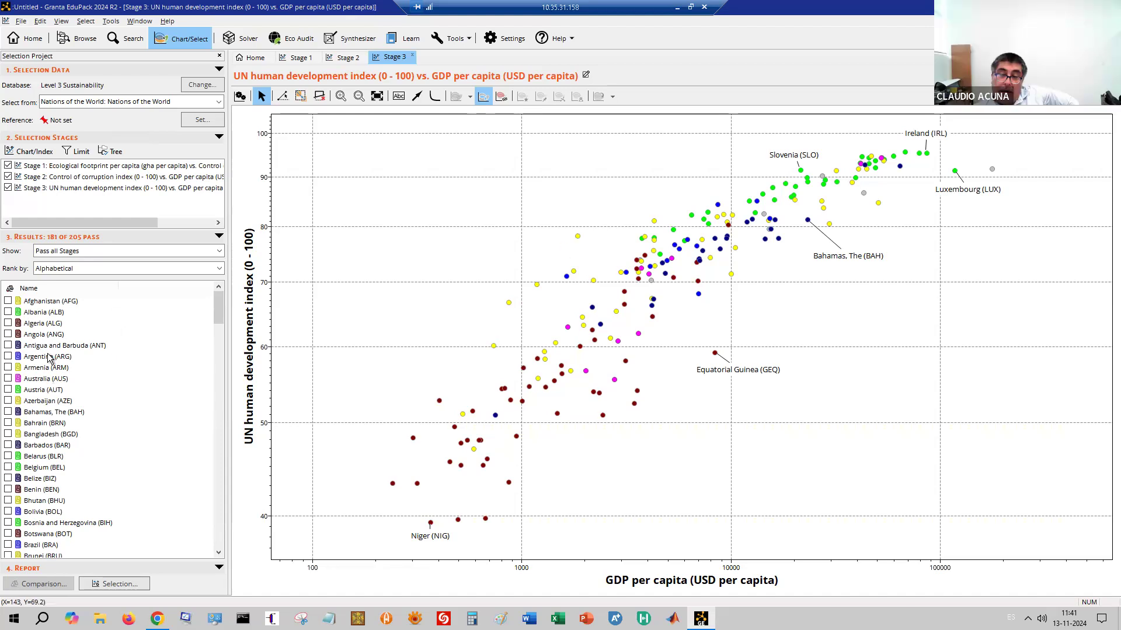
# Tick and untick Australia in the results, and check the show options
pyautogui.click(8, 379)
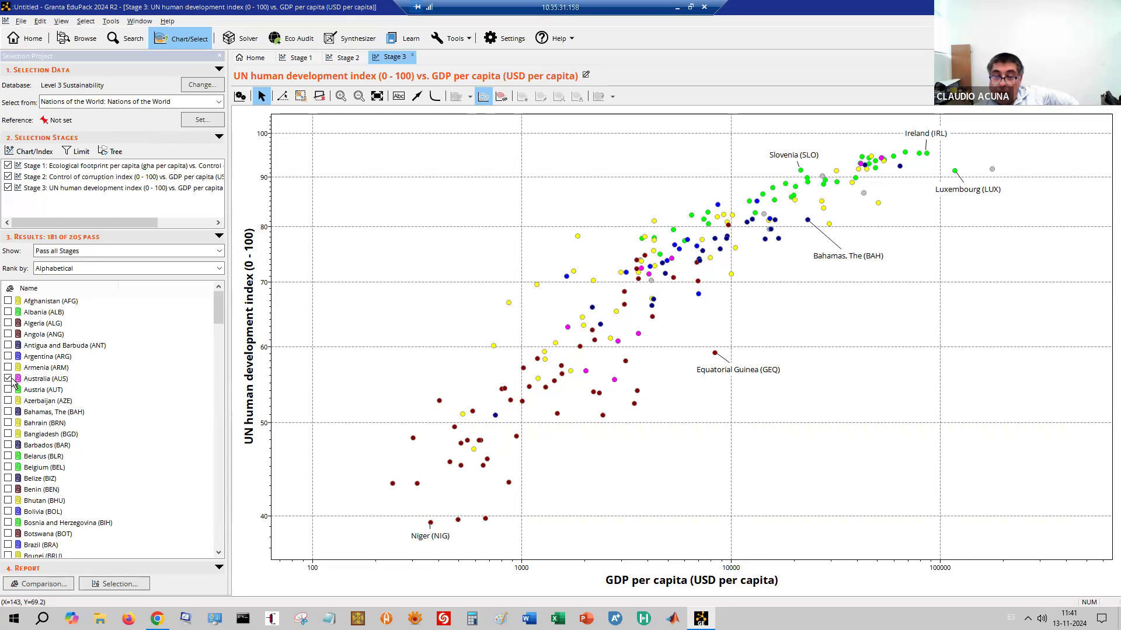
pyautogui.click(9, 379)
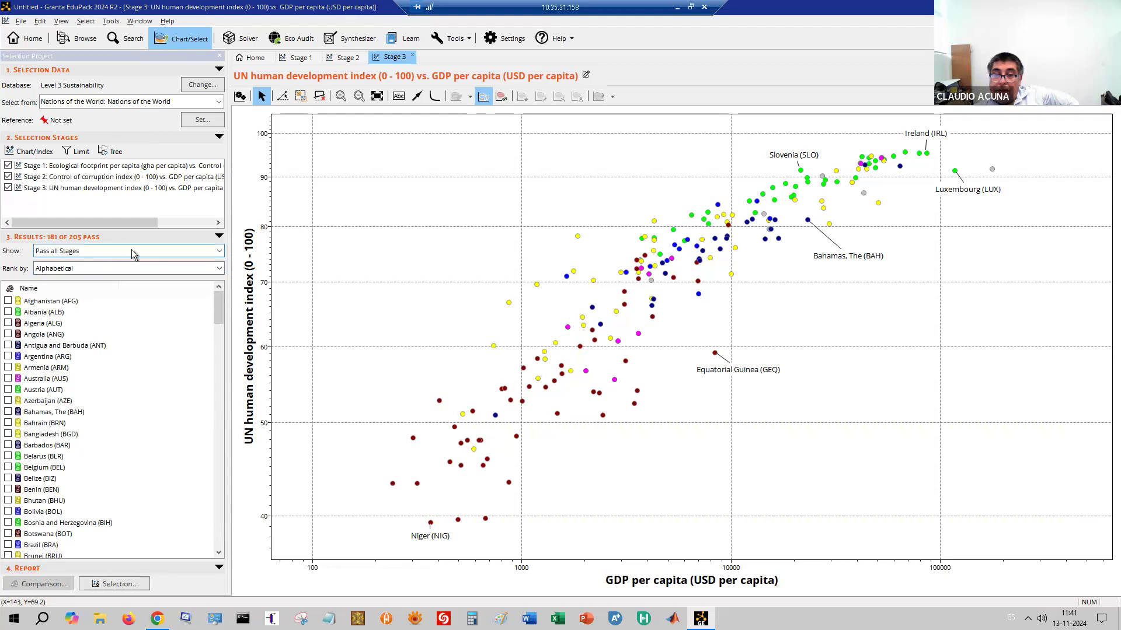
pyautogui.click(206, 253)
pyautogui.click(110, 264)
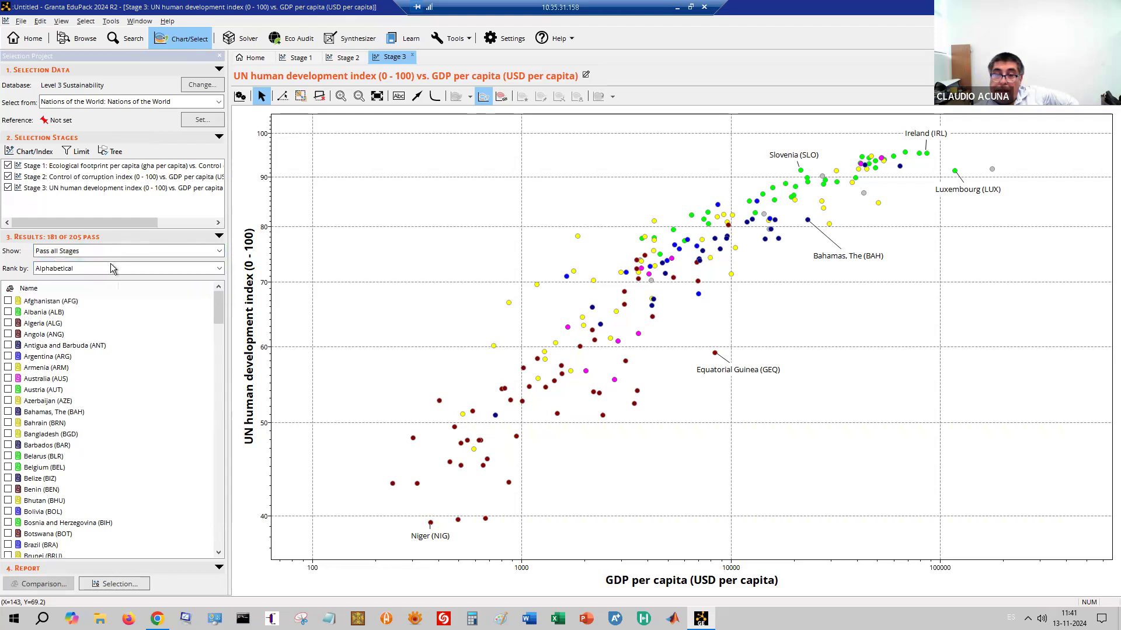
# Try ranking by Stage 3 HDI and Stage 2 corruption index, then sort by name
pyautogui.click(111, 267)
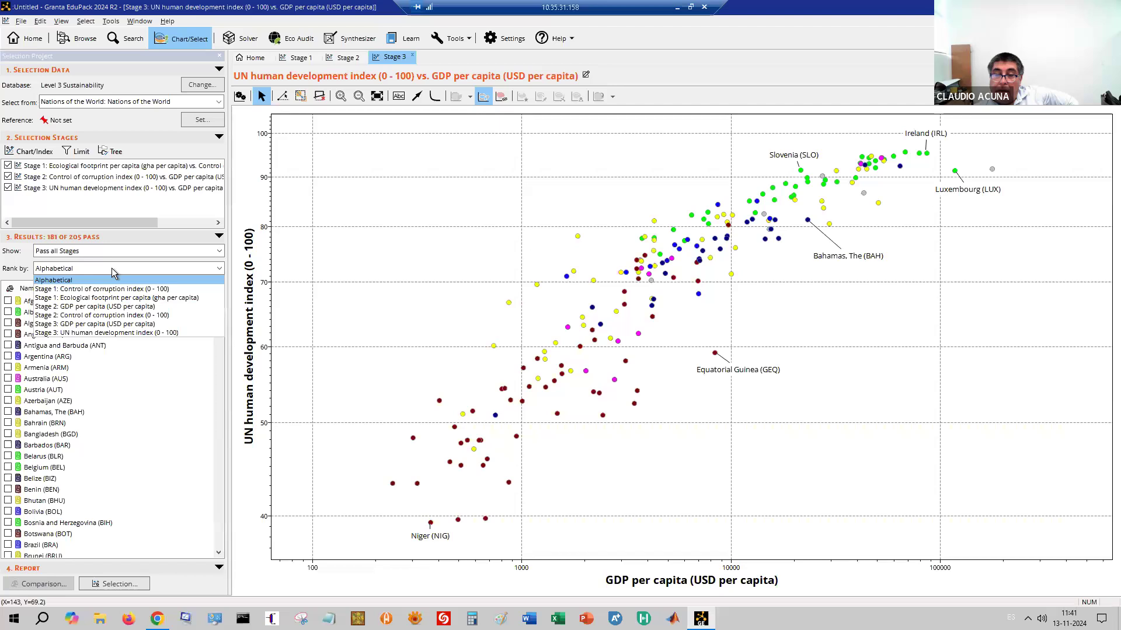
pyautogui.click(106, 334)
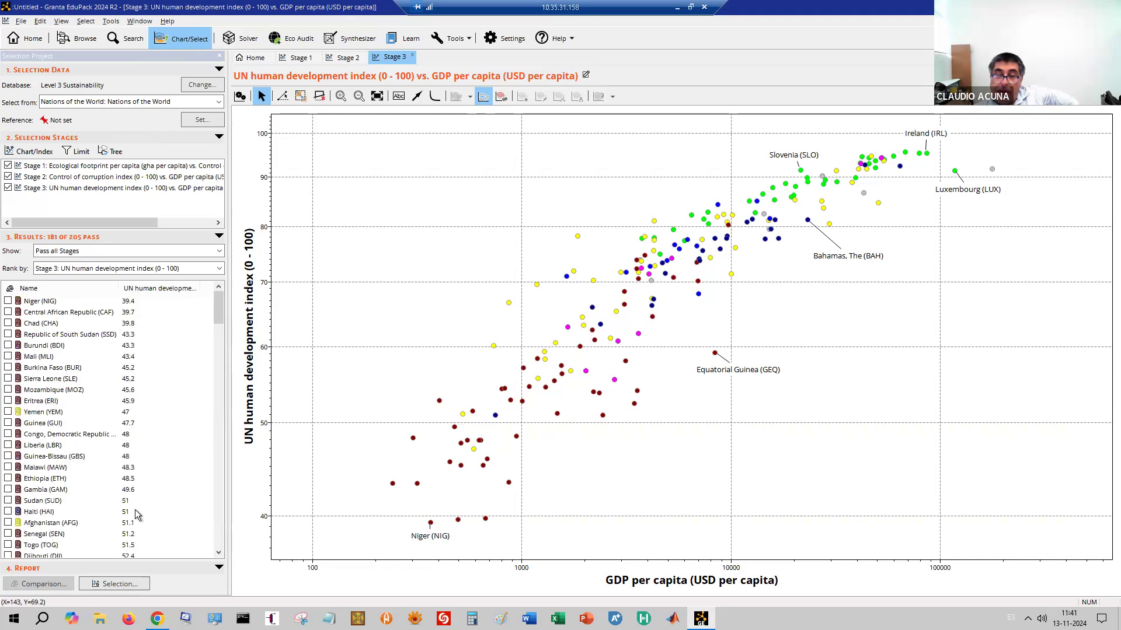
pyautogui.click(114, 270)
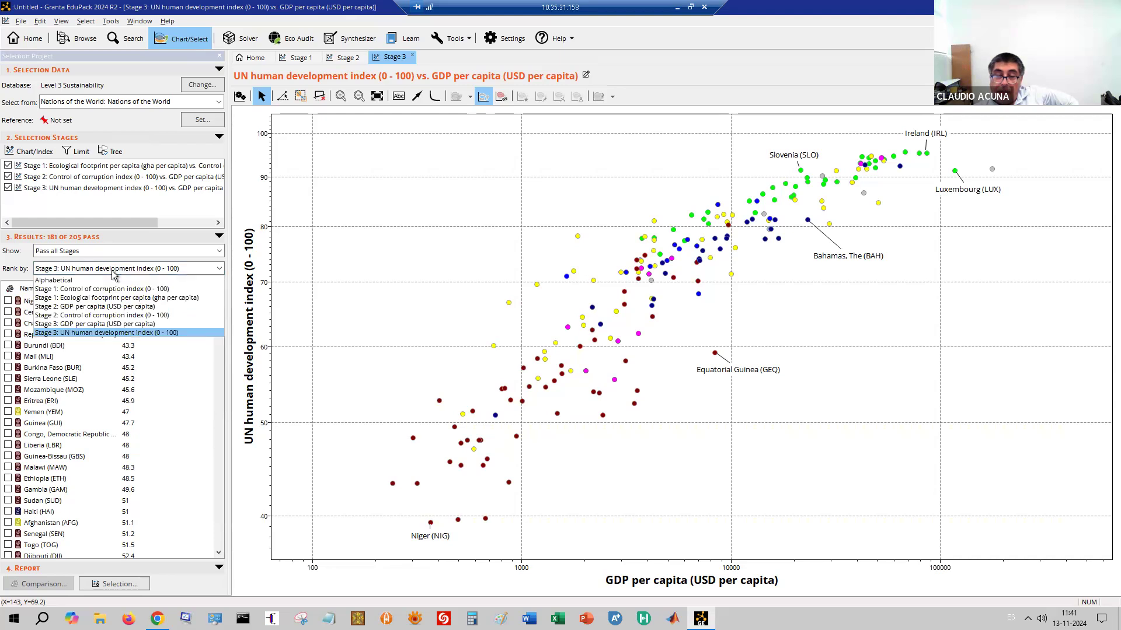
pyautogui.click(119, 318)
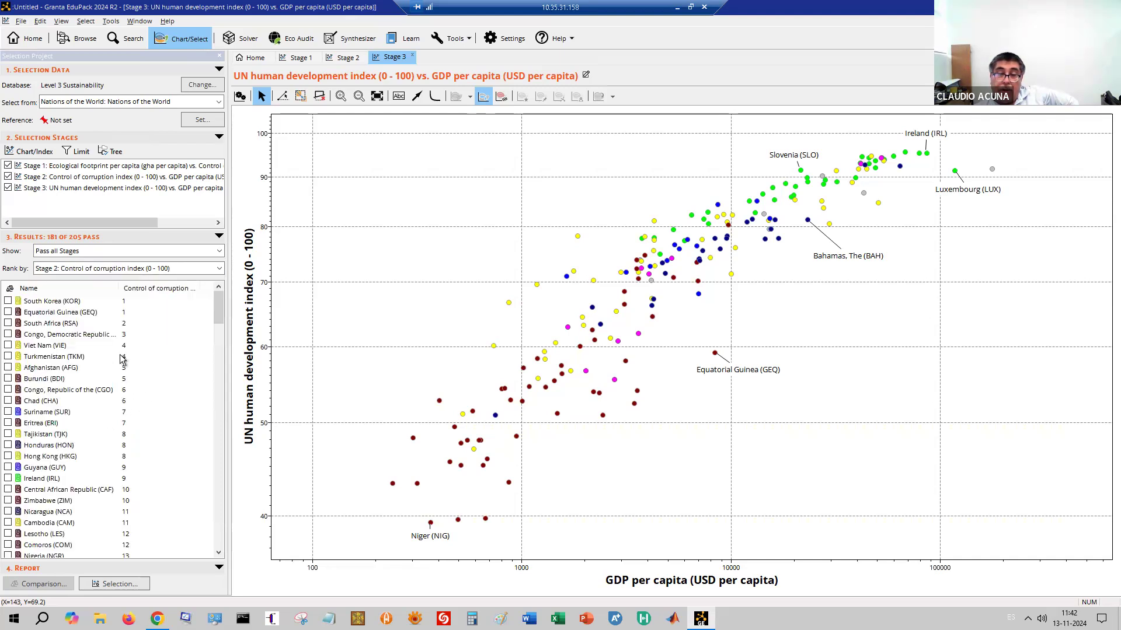
pyautogui.click(45, 290)
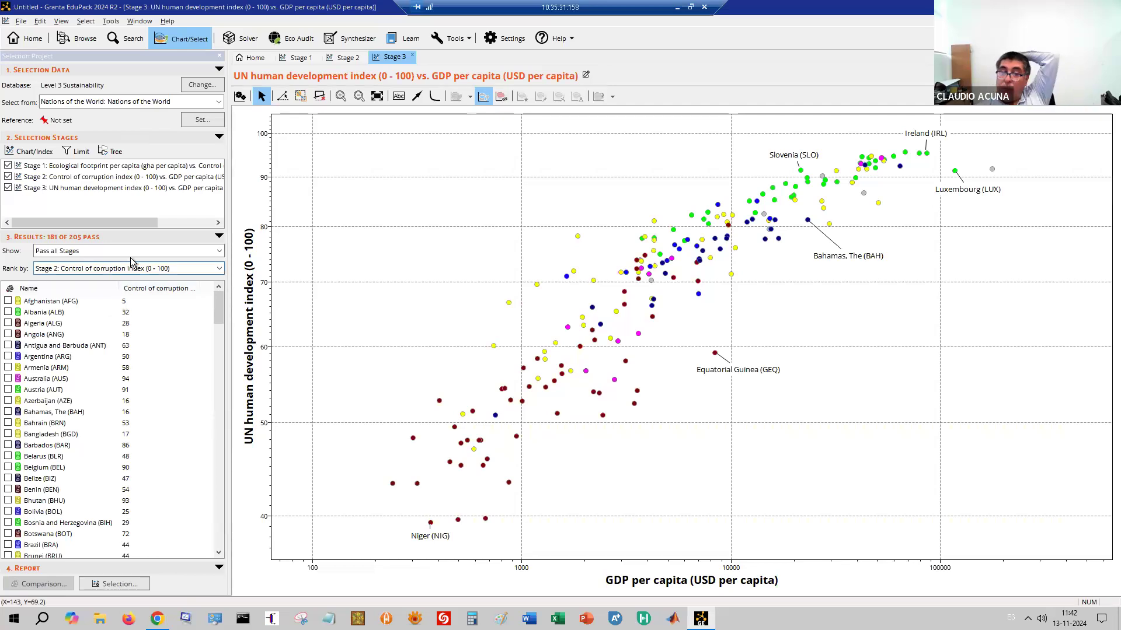
# Show results passing all stages, ranked by Stage 2 GDP per capita
pyautogui.click(79, 252)
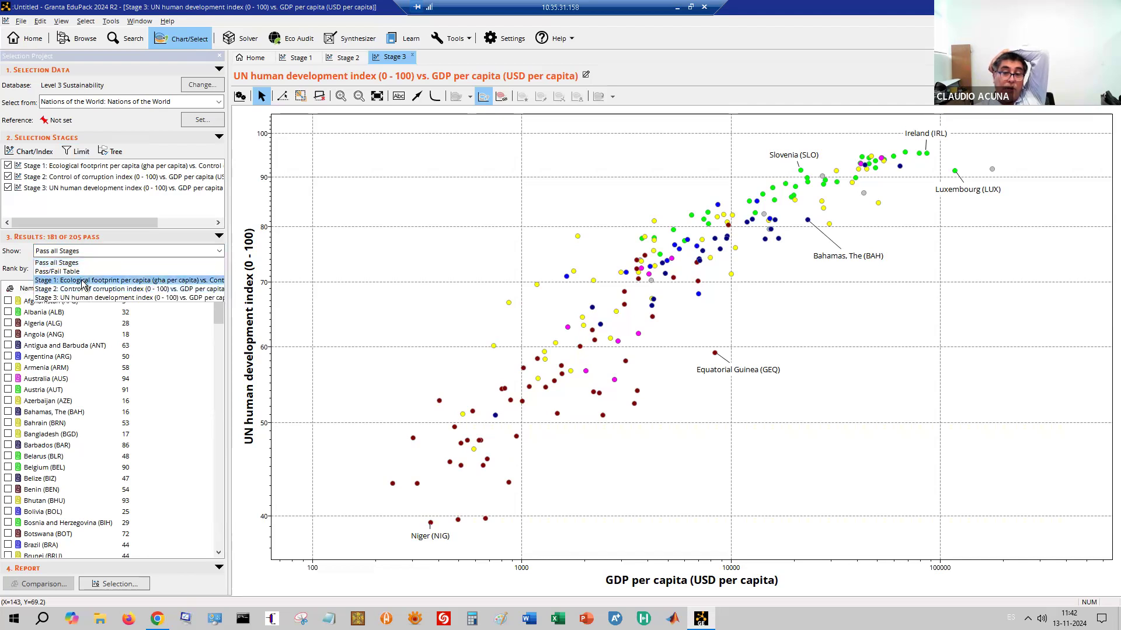
pyautogui.click(87, 263)
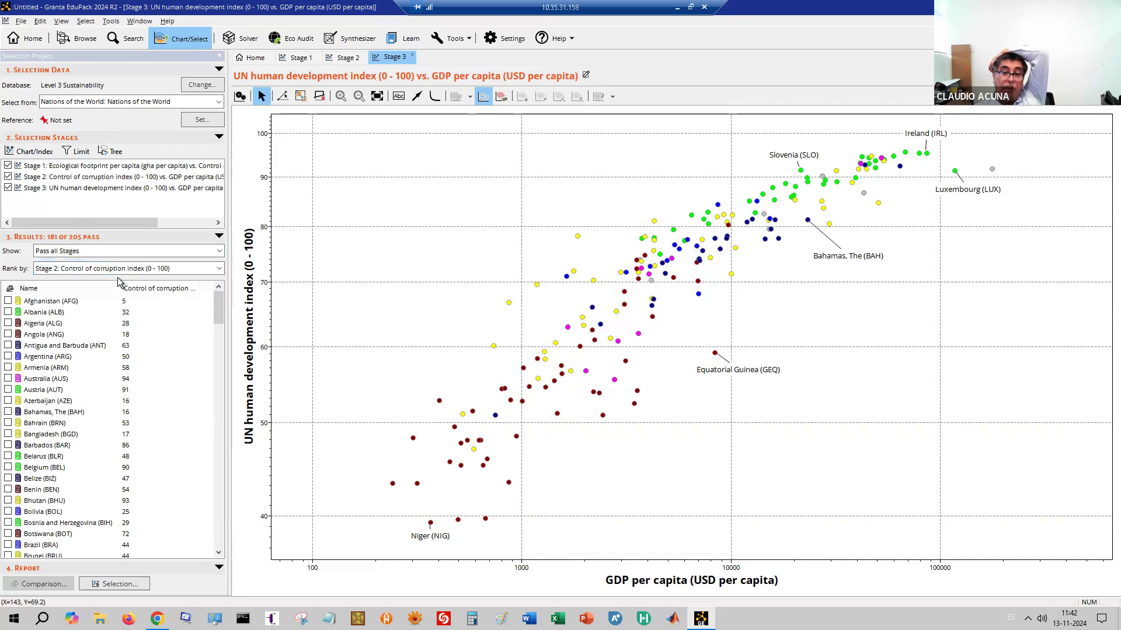
pyautogui.click(99, 273)
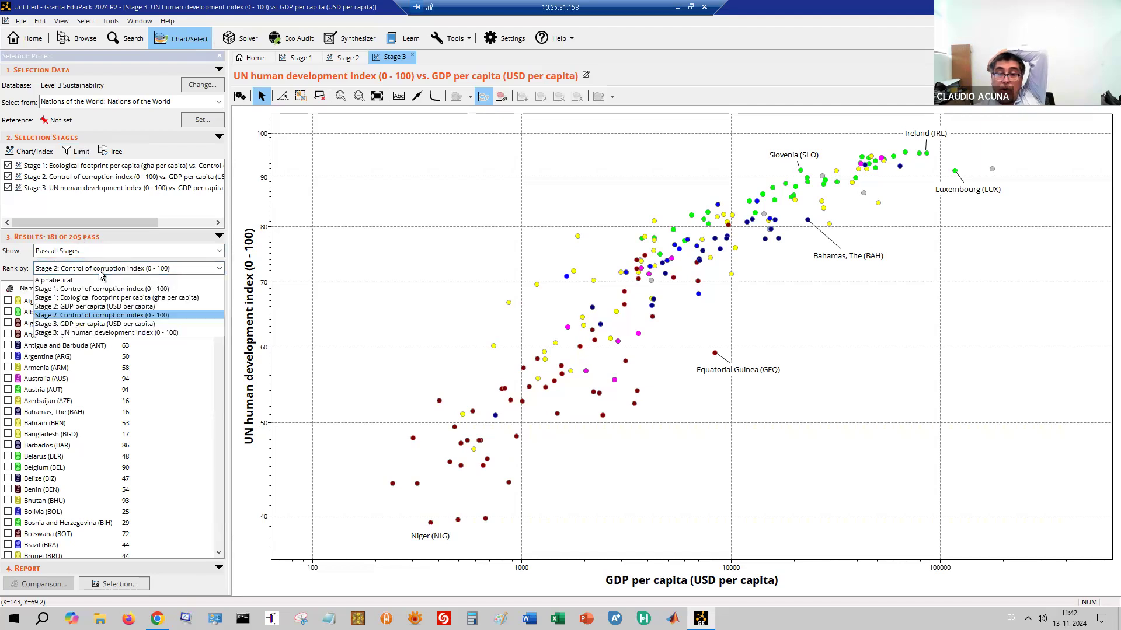
pyautogui.click(132, 307)
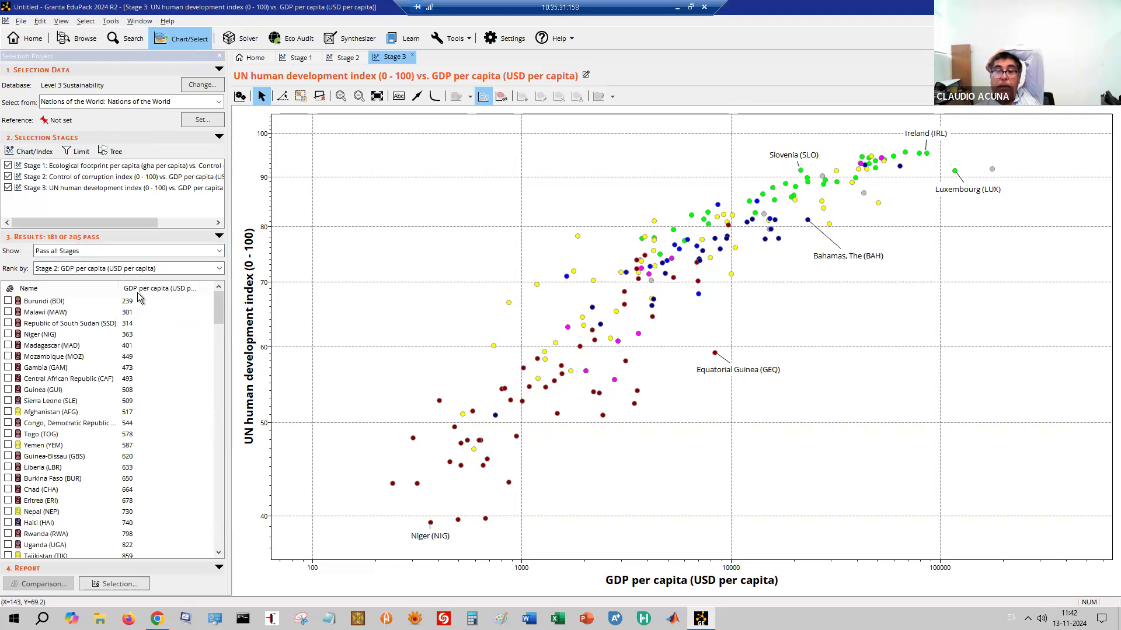
pyautogui.scroll(4, 147, 326)
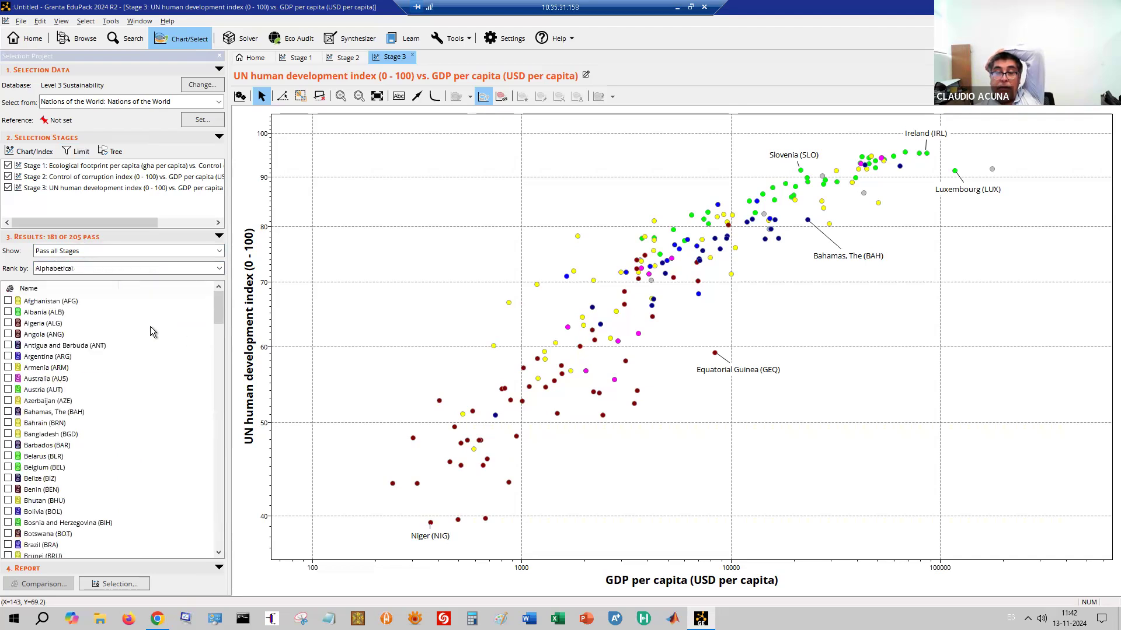
pyautogui.click(91, 269)
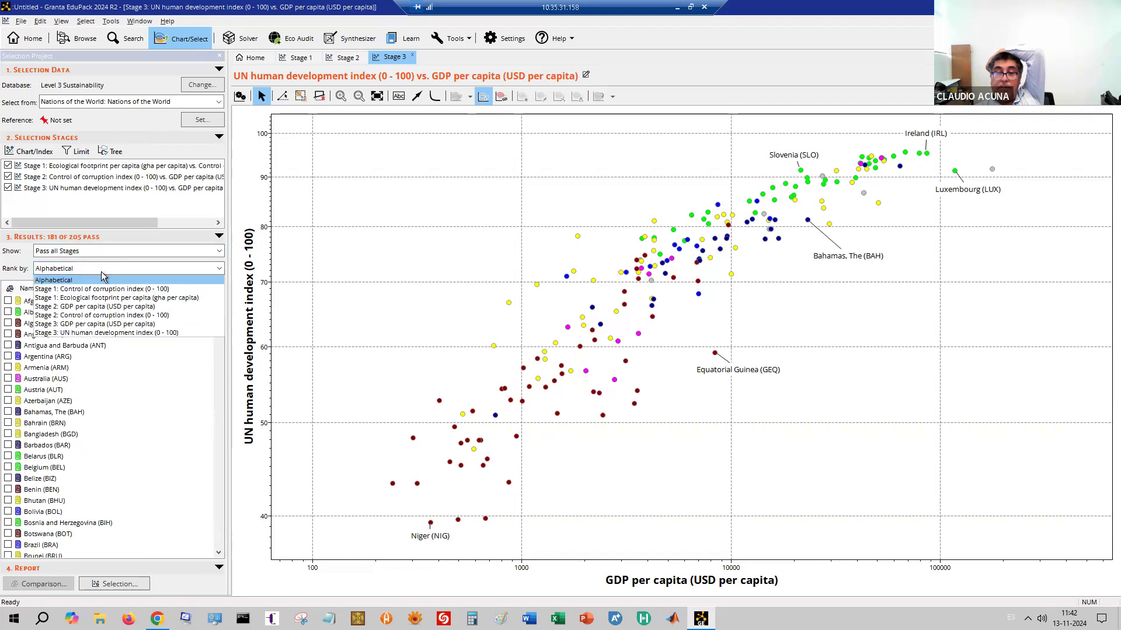
pyautogui.click(105, 307)
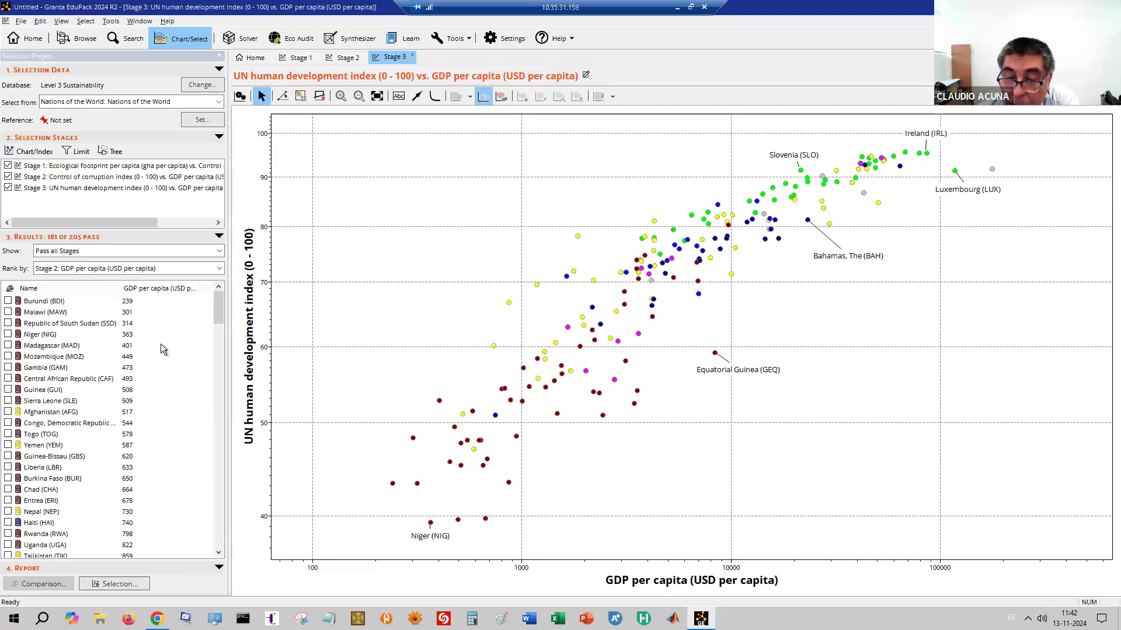
pyautogui.press('Up')
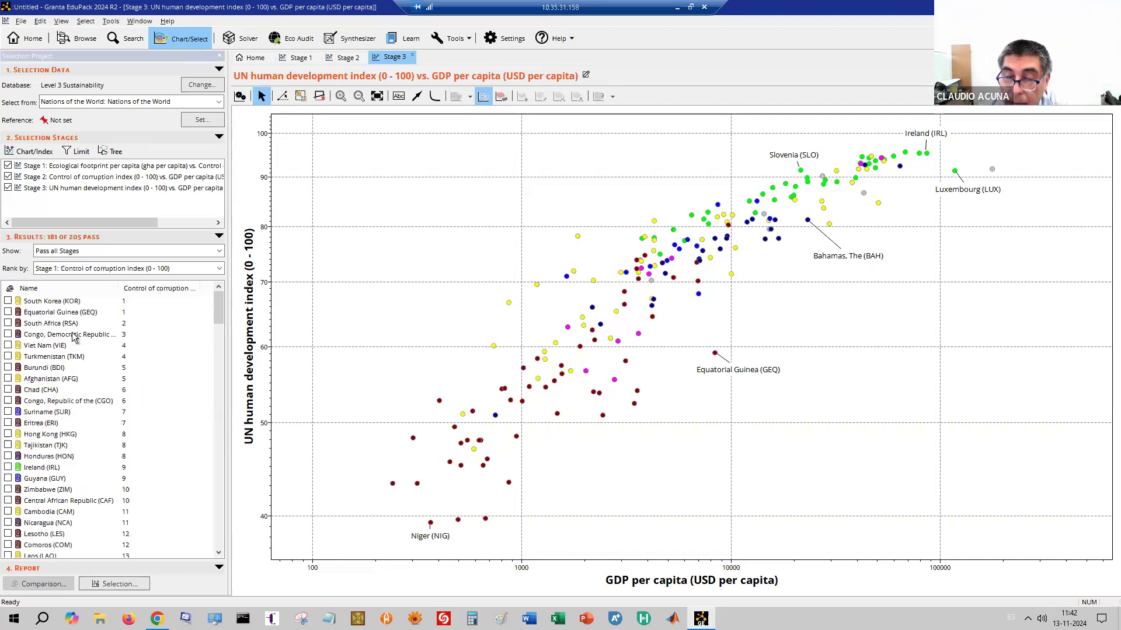
pyautogui.press('Down')
pyautogui.press('Down')
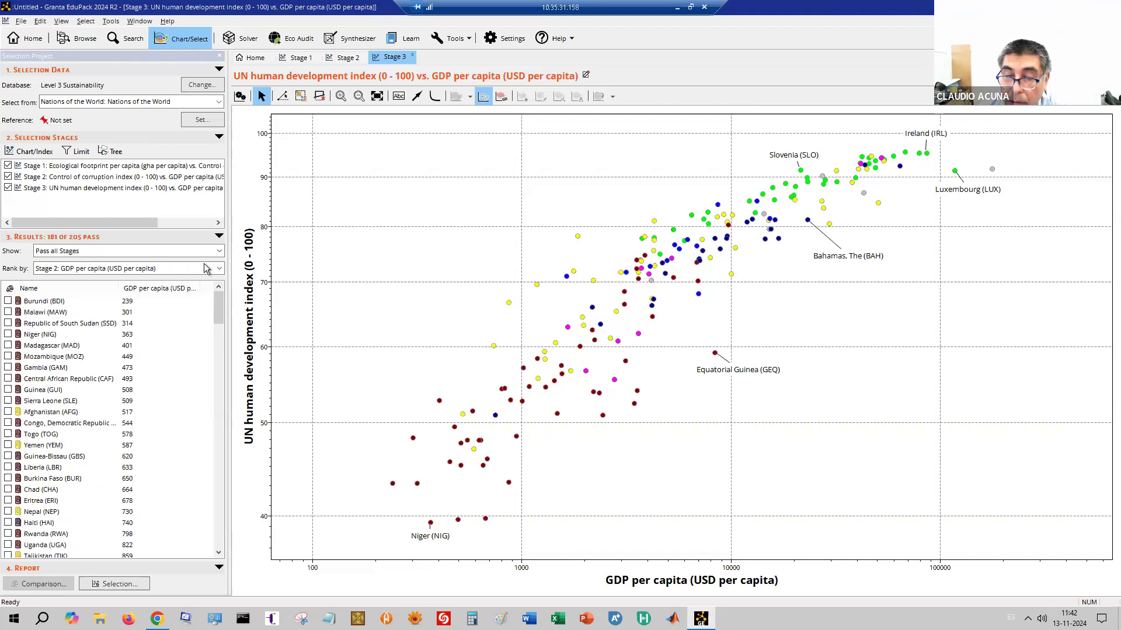
pyautogui.hotkey('alt', 'Down')
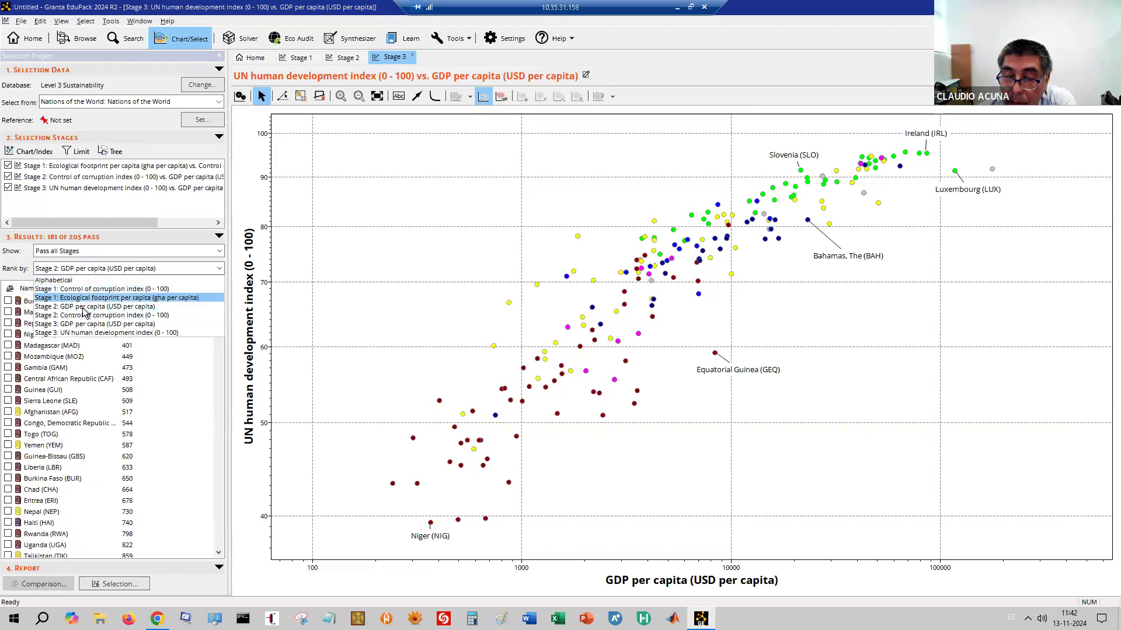
# Keep the GDP ranking, toggle the GDP per capita column sort, then sort countries by name
pyautogui.click(82, 306)
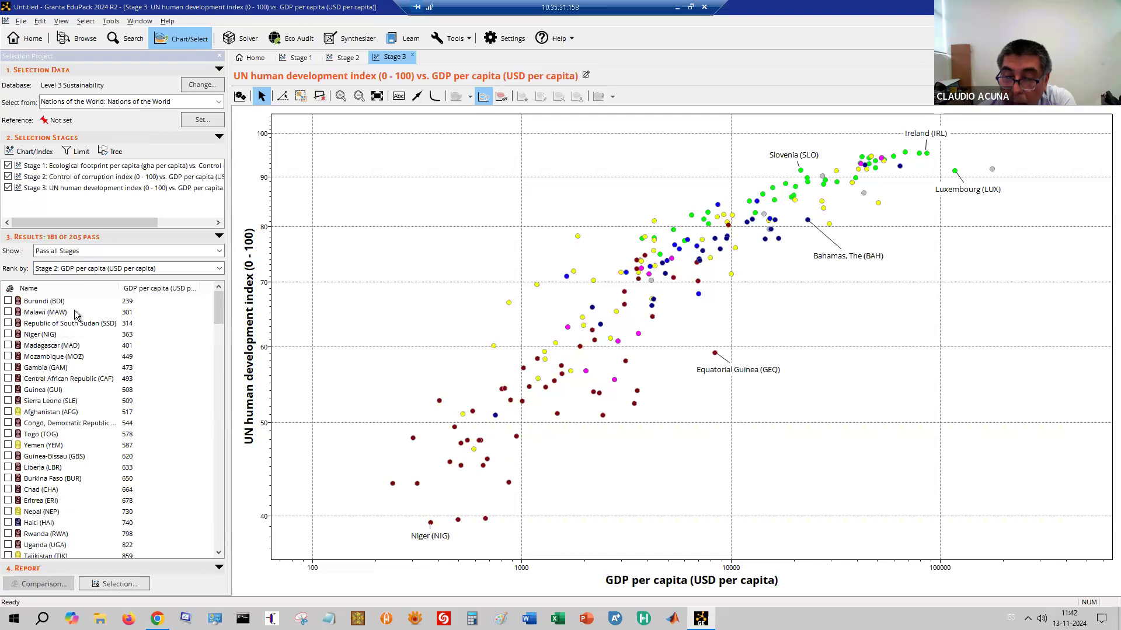
pyautogui.click(32, 289)
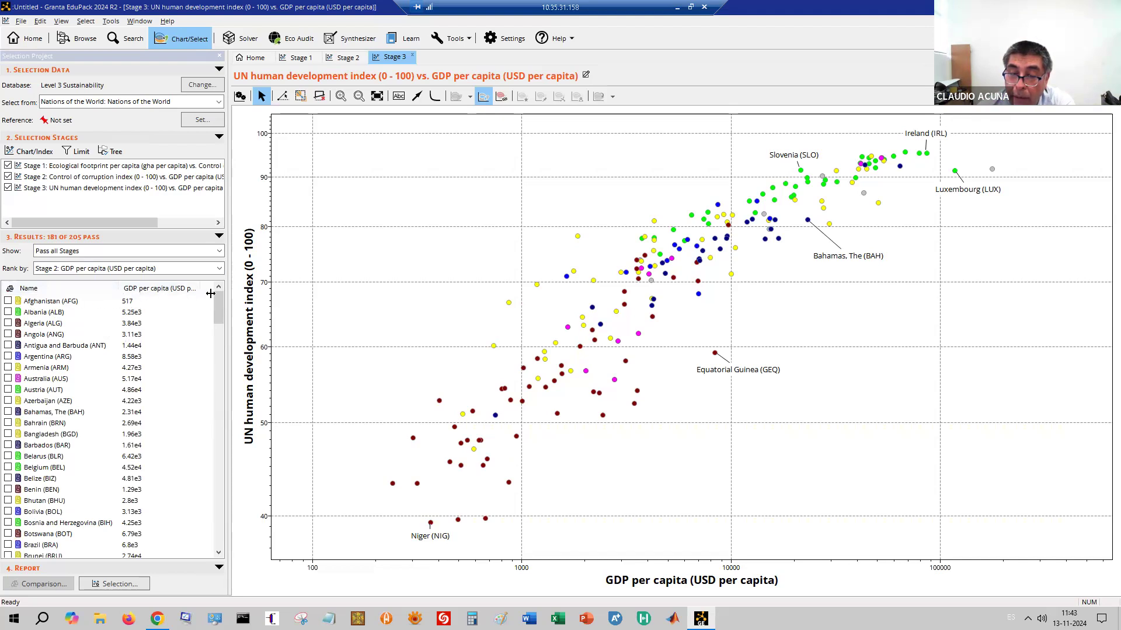
pyautogui.click(185, 289)
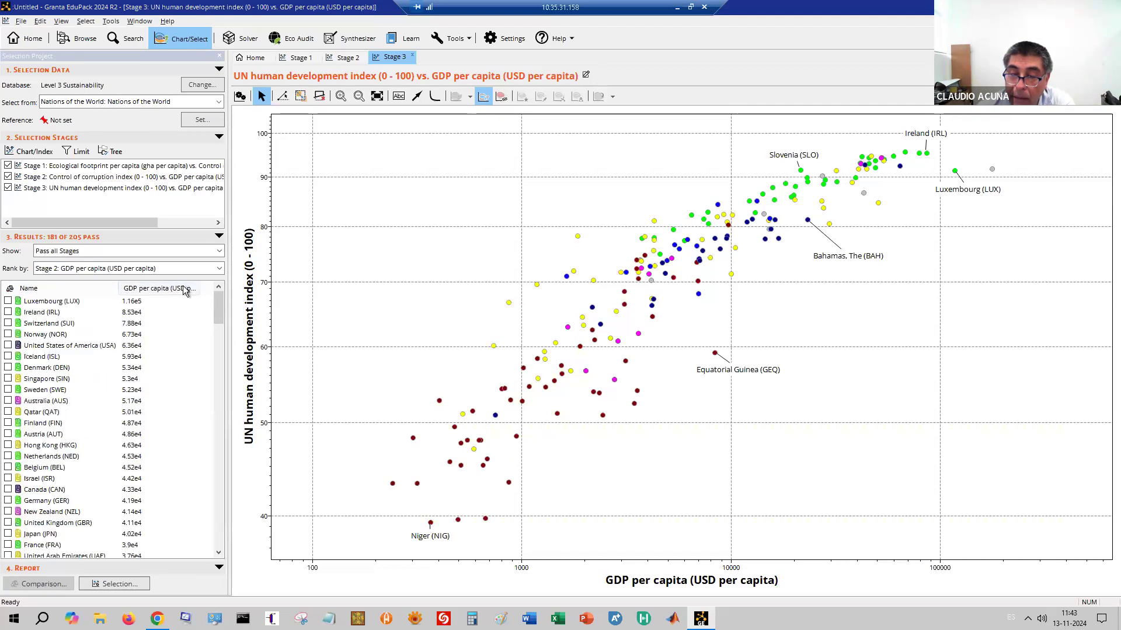
pyautogui.click(185, 289)
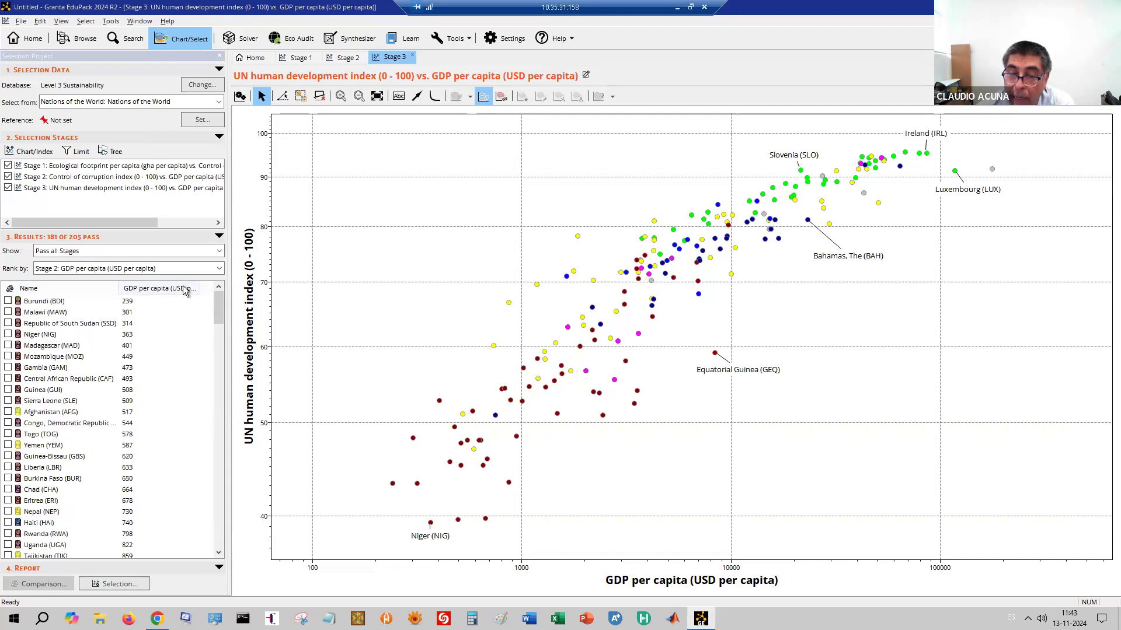
pyautogui.click(164, 293)
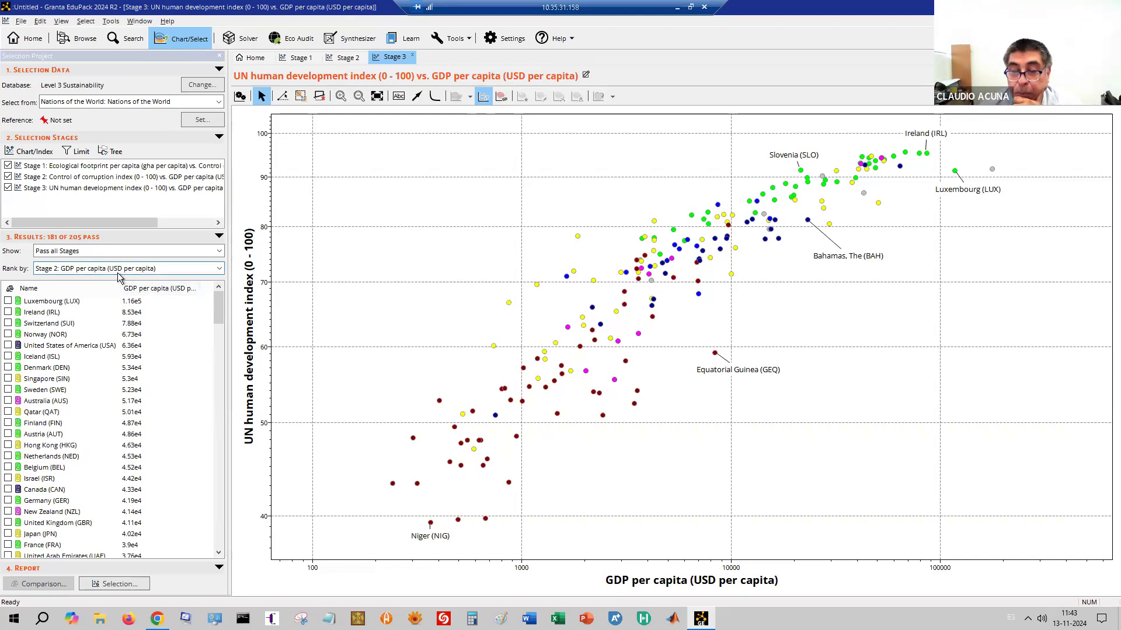
pyautogui.click(30, 288)
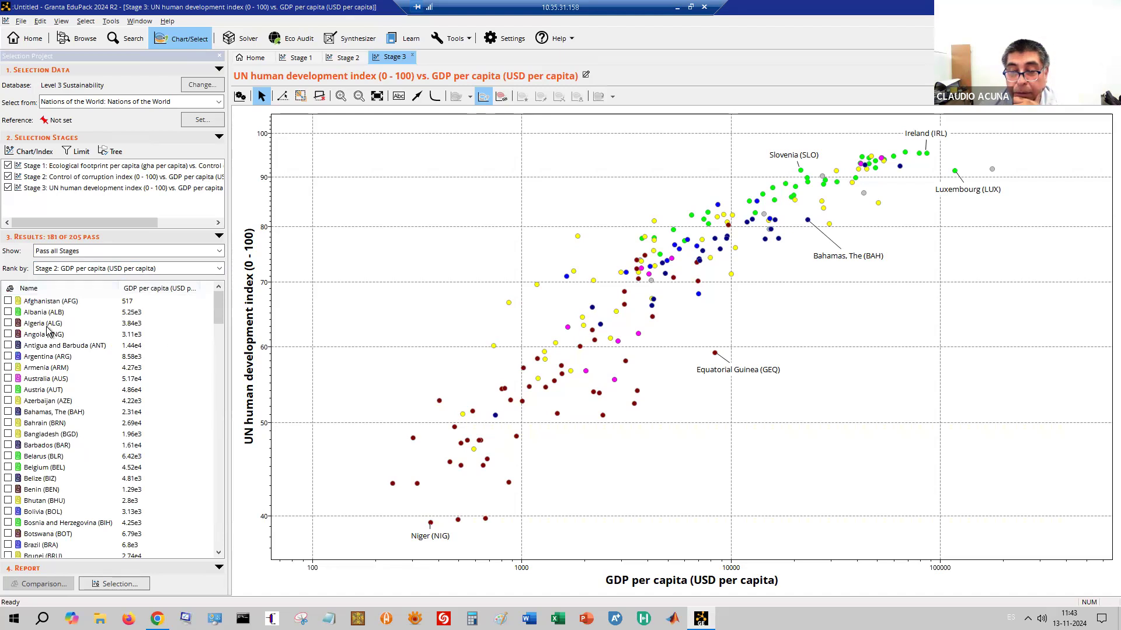
pyautogui.scroll(-4, 47, 536)
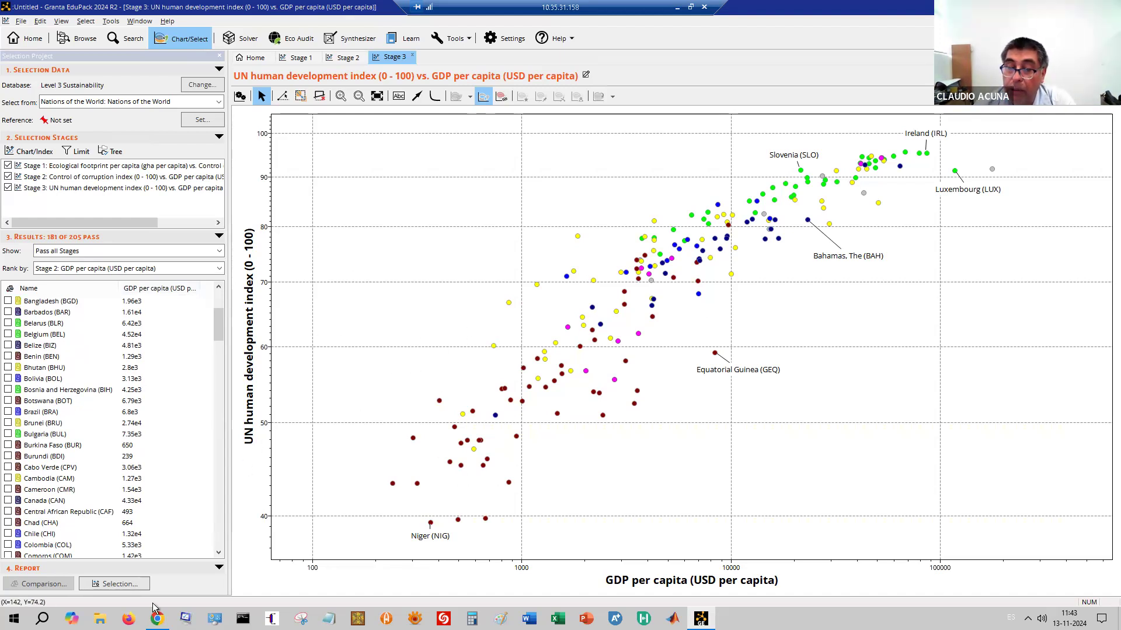
# Generate the Selection Report, then untick Stage 2 and regenerate it for Stages 1 and 3
pyautogui.click(124, 584)
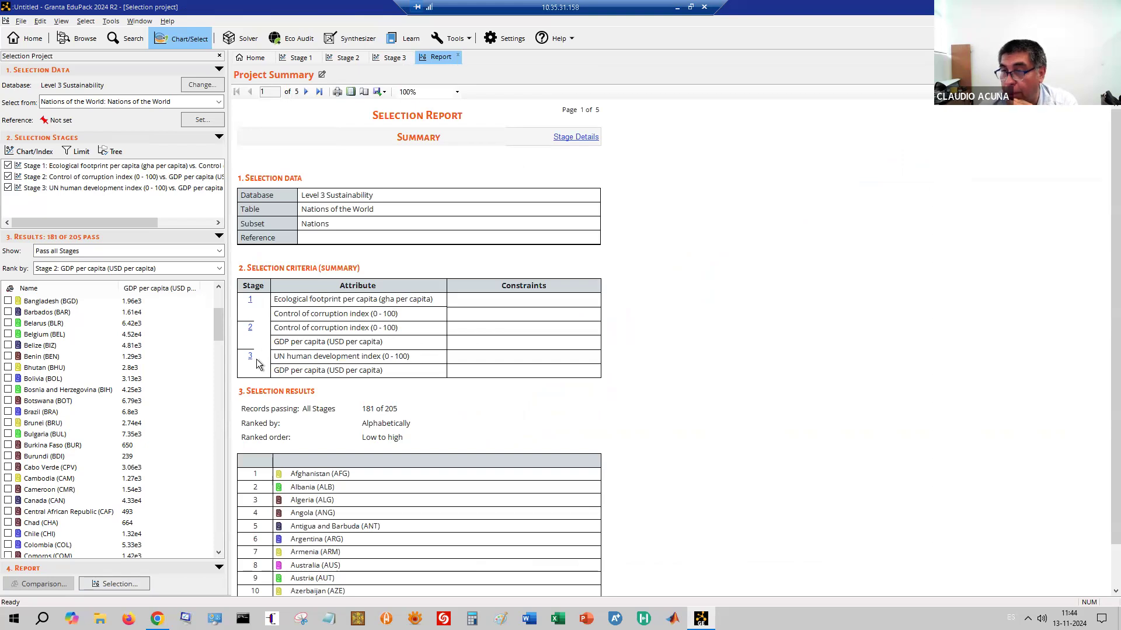
pyautogui.click(7, 176)
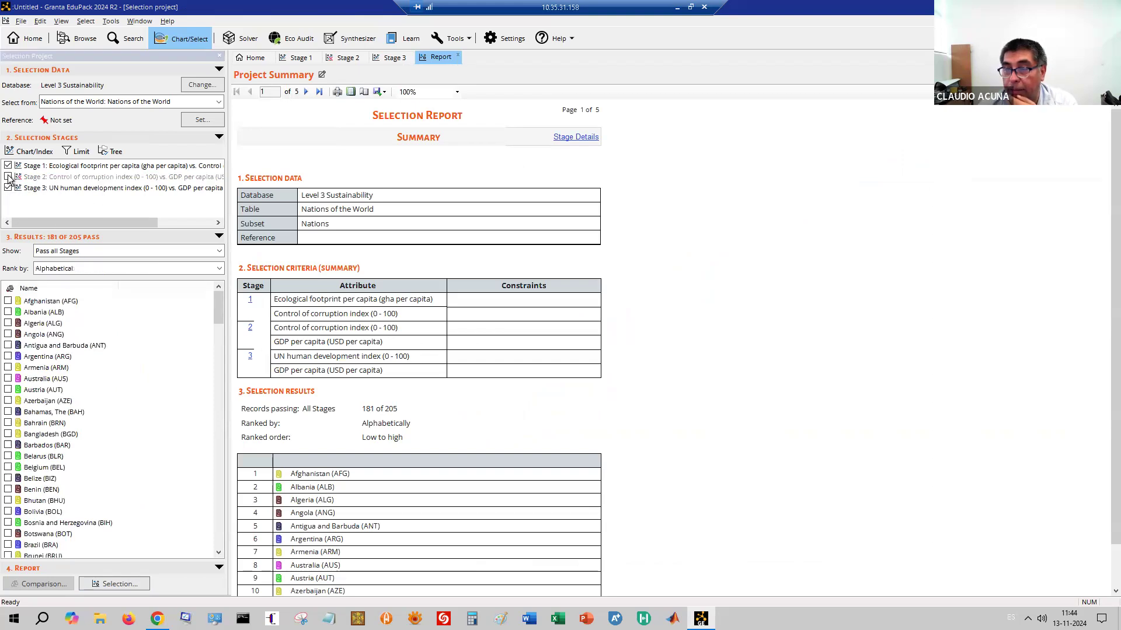
pyautogui.click(117, 584)
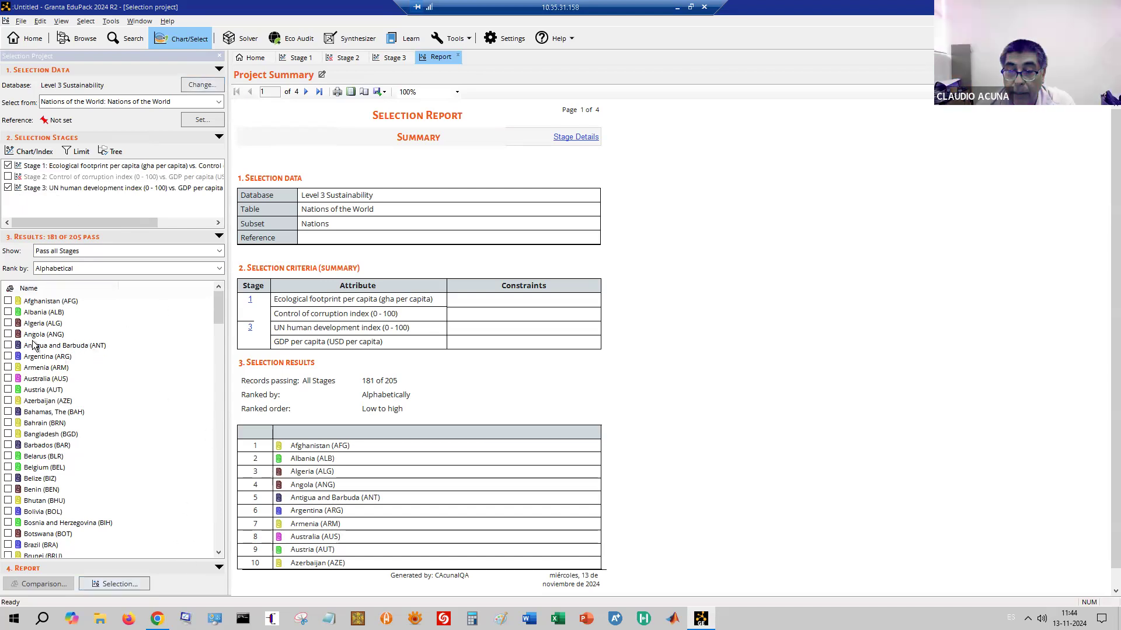
# Tick Afghanistan, Azerbaijan, Burkina Faso, Chile, Colombia and DR Congo, then rebuild the Selection Report
pyautogui.click(8, 301)
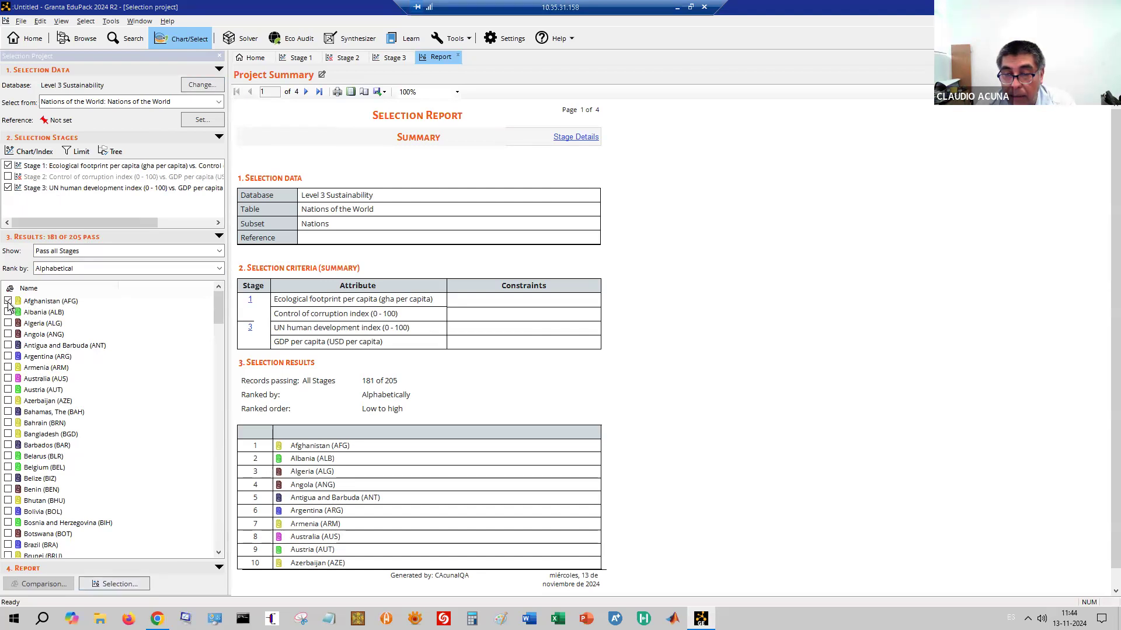
pyautogui.click(8, 400)
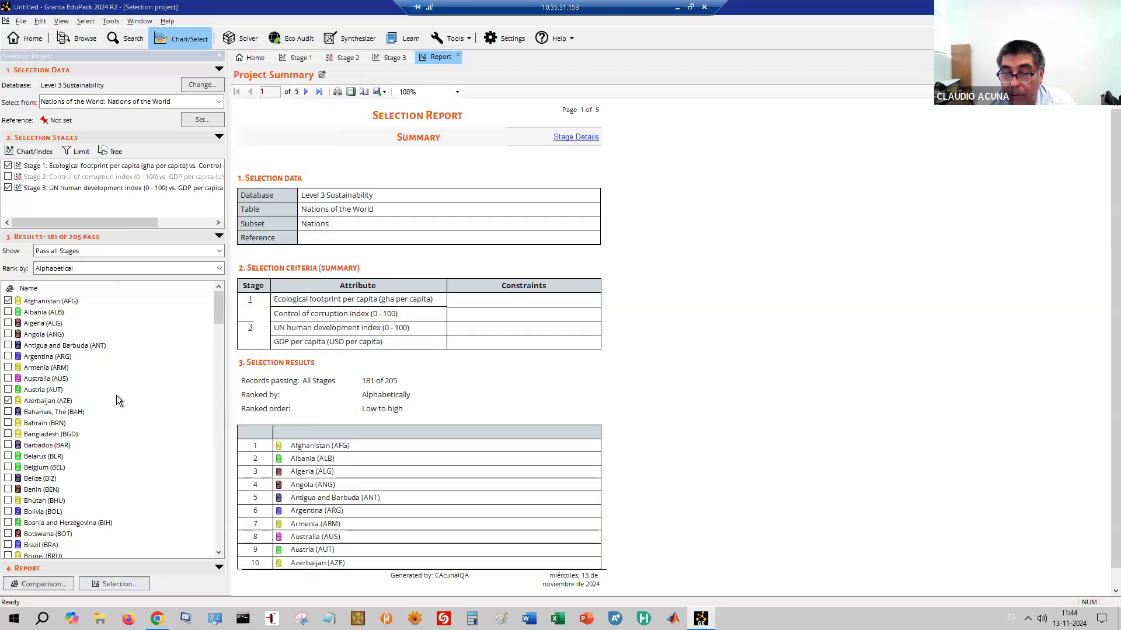
pyautogui.scroll(-6, 76, 437)
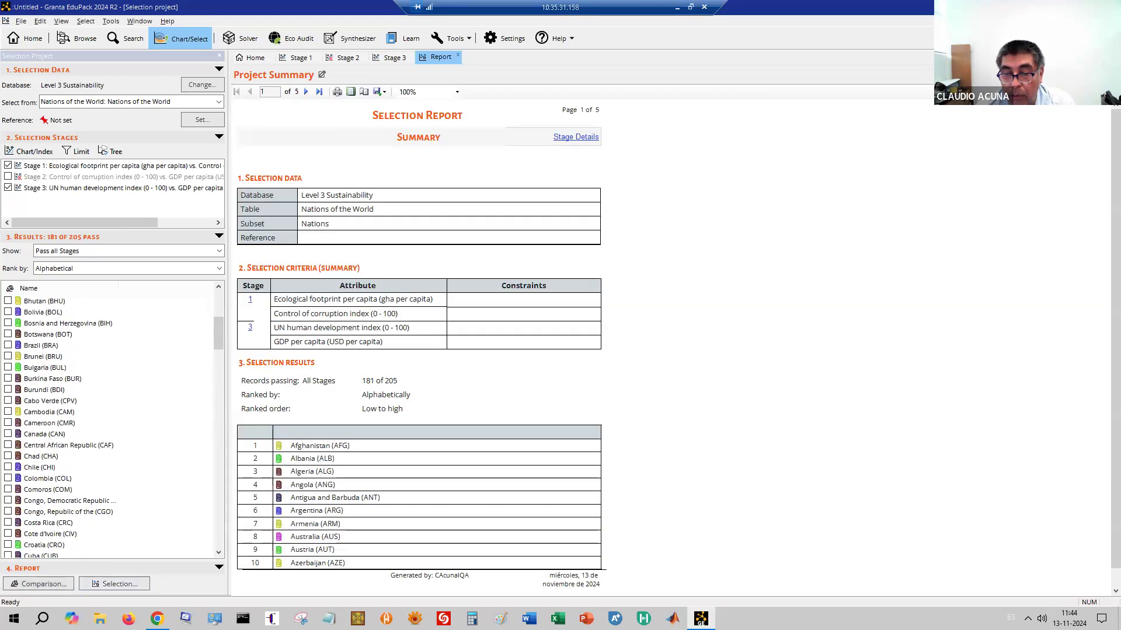
pyautogui.click(8, 379)
pyautogui.click(8, 467)
pyautogui.click(8, 477)
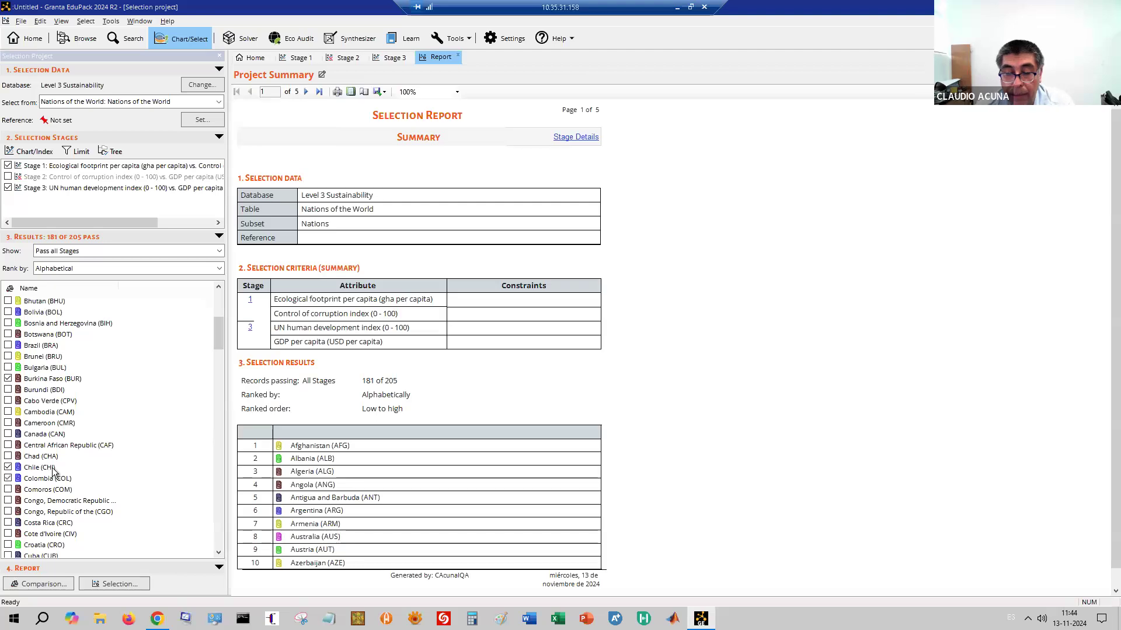
pyautogui.click(8, 500)
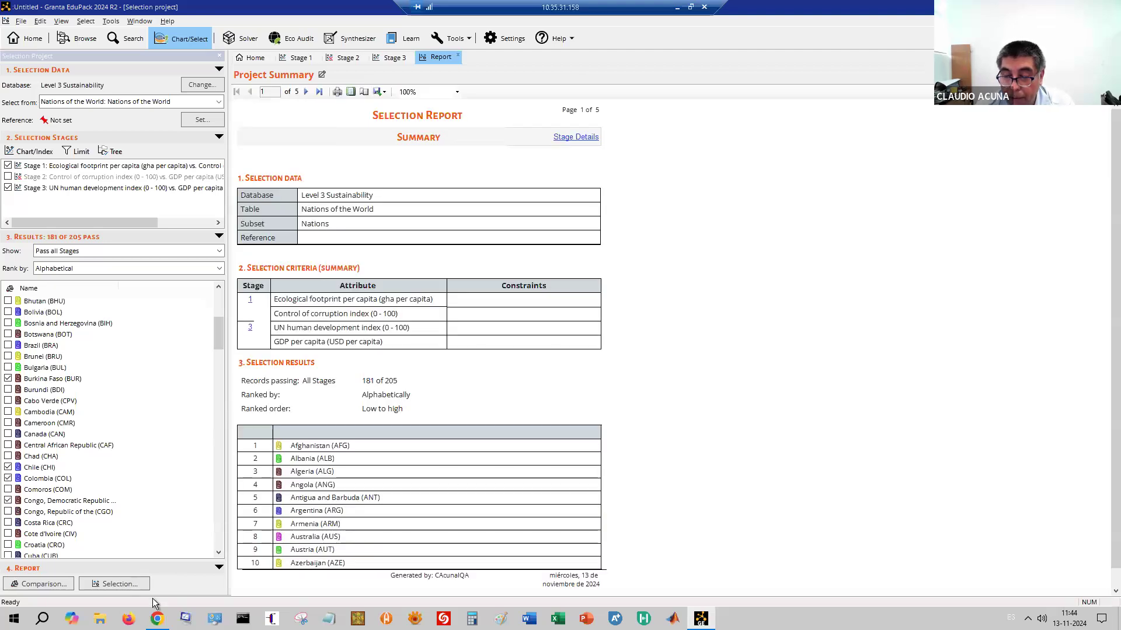
pyautogui.click(121, 584)
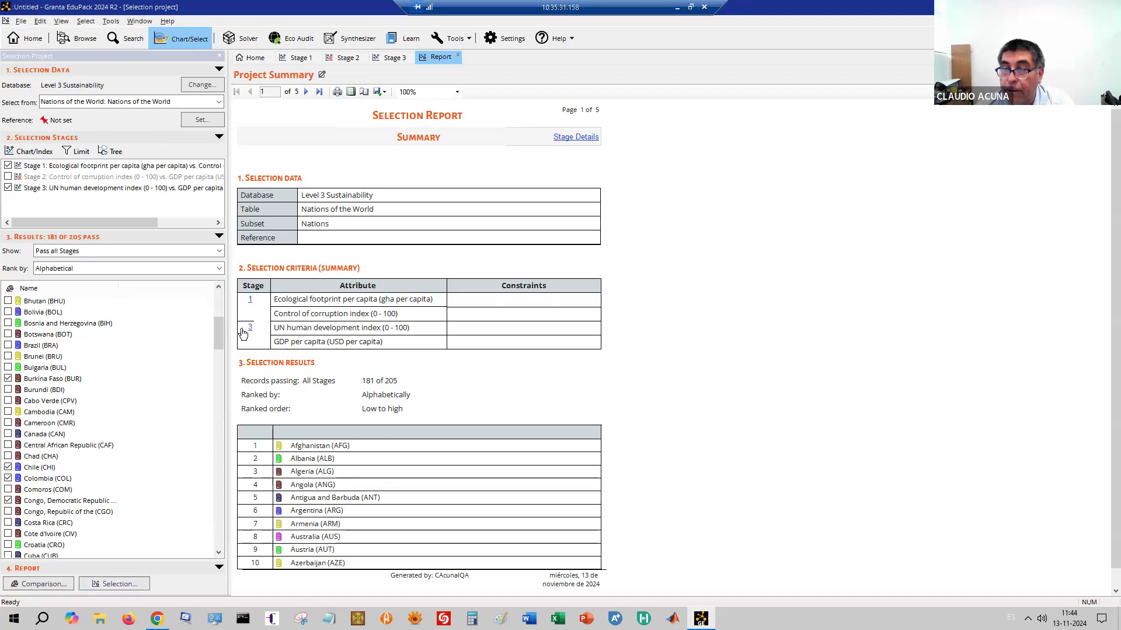
pyautogui.click(98, 582)
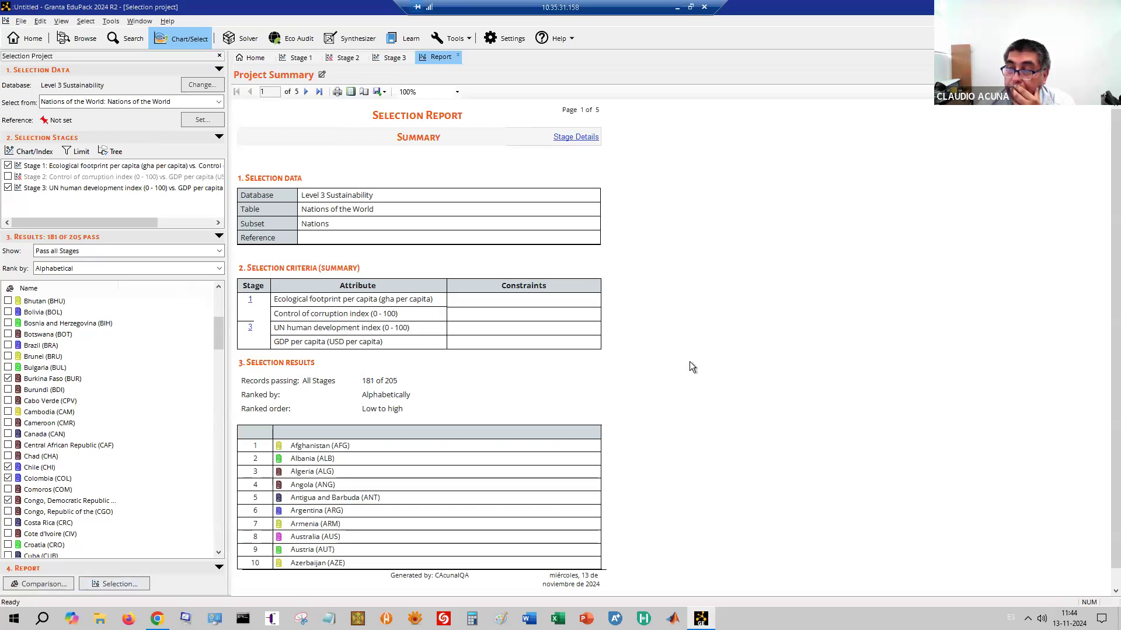
# Page to report page 4, the Stage 3 HDI vs. GDP chart, and view export formats
pyautogui.scroll(-3, 528, 362)
pyautogui.scroll(-3, 530, 366)
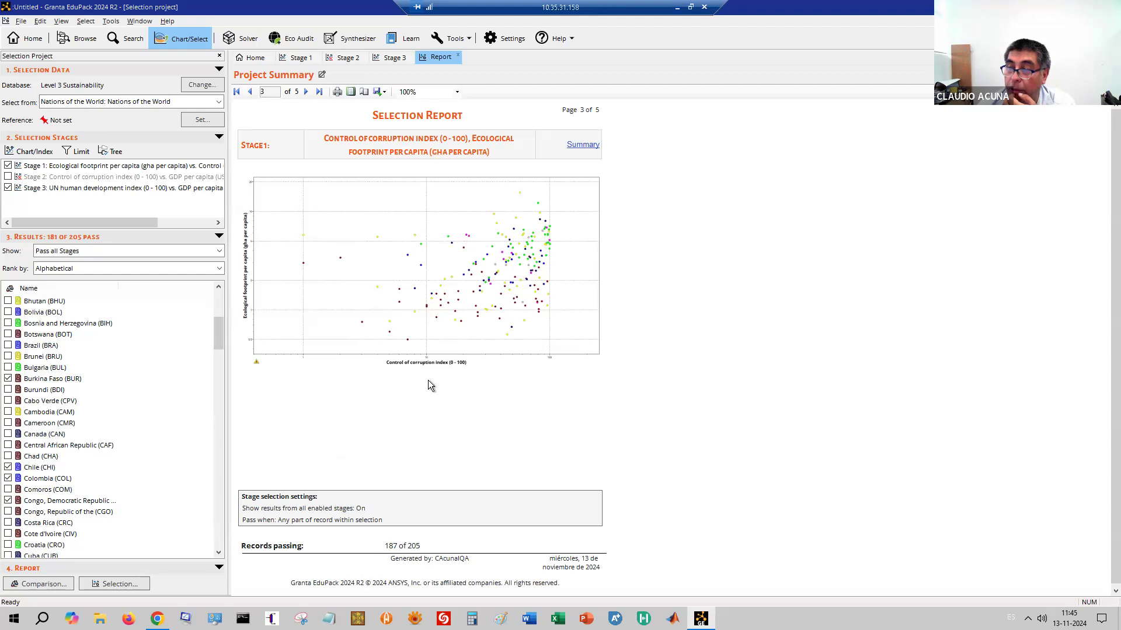
pyautogui.scroll(-2, 360, 429)
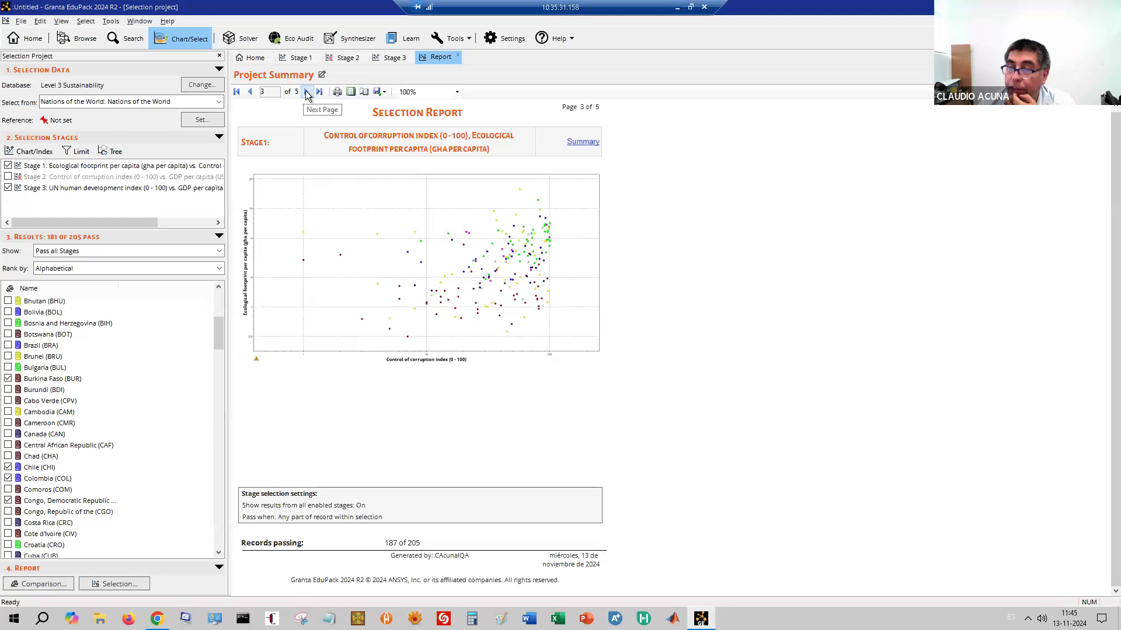
pyautogui.click(305, 91)
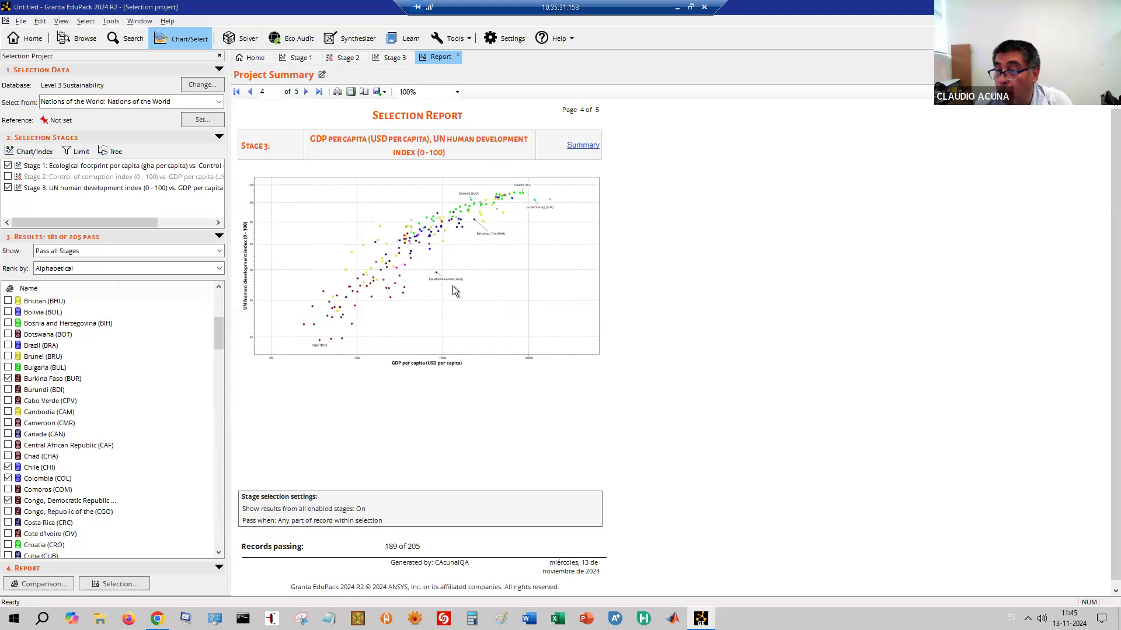
pyautogui.click(385, 93)
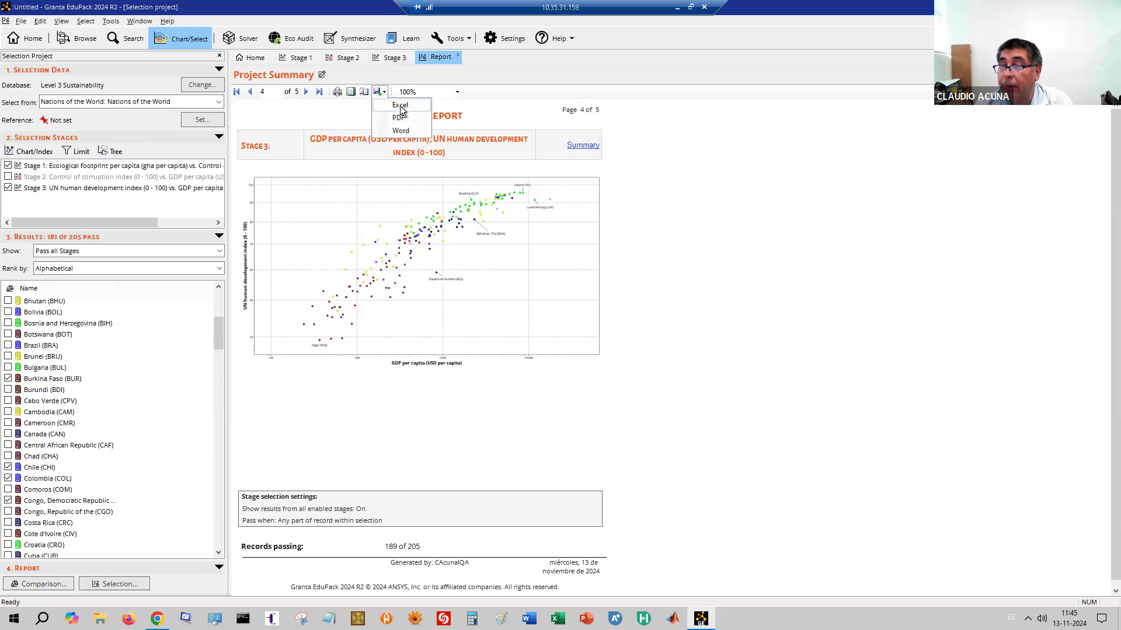
# Export the selection report to Excel as 'unitedNations', then restore the Granta window
pyautogui.click(400, 106)
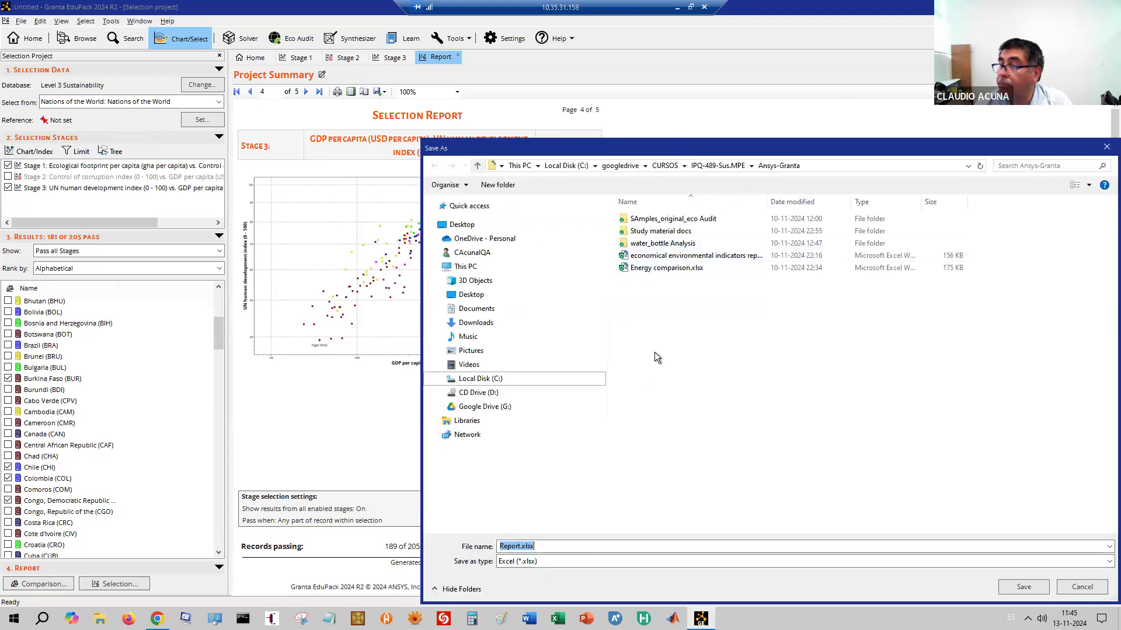
pyautogui.click(558, 546)
pyautogui.write('united')
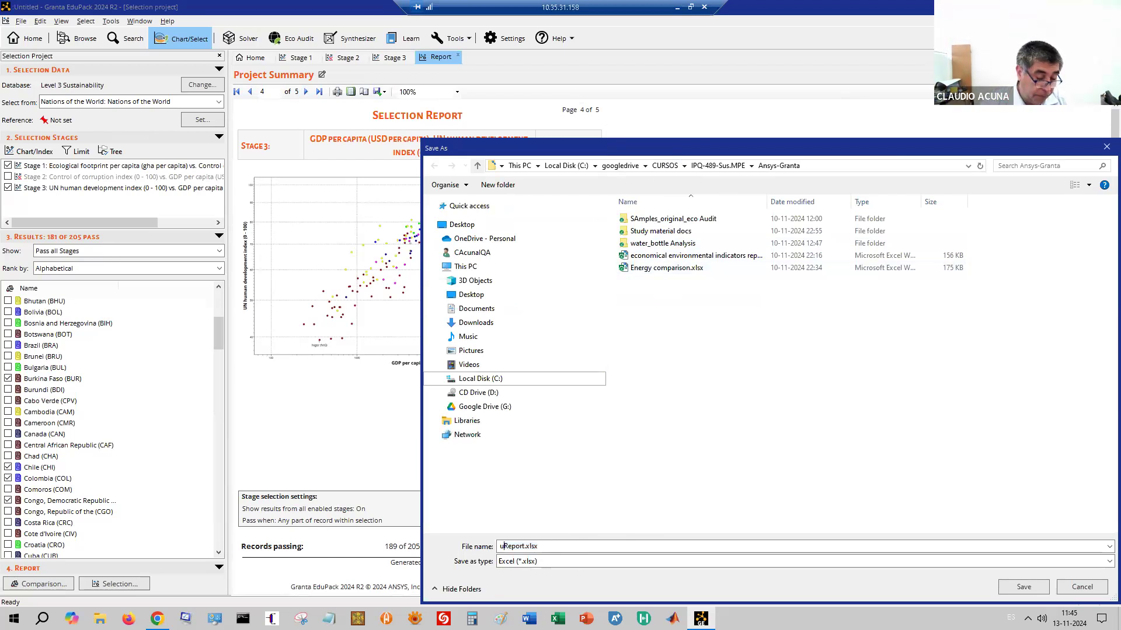
pyautogui.write('Nations')
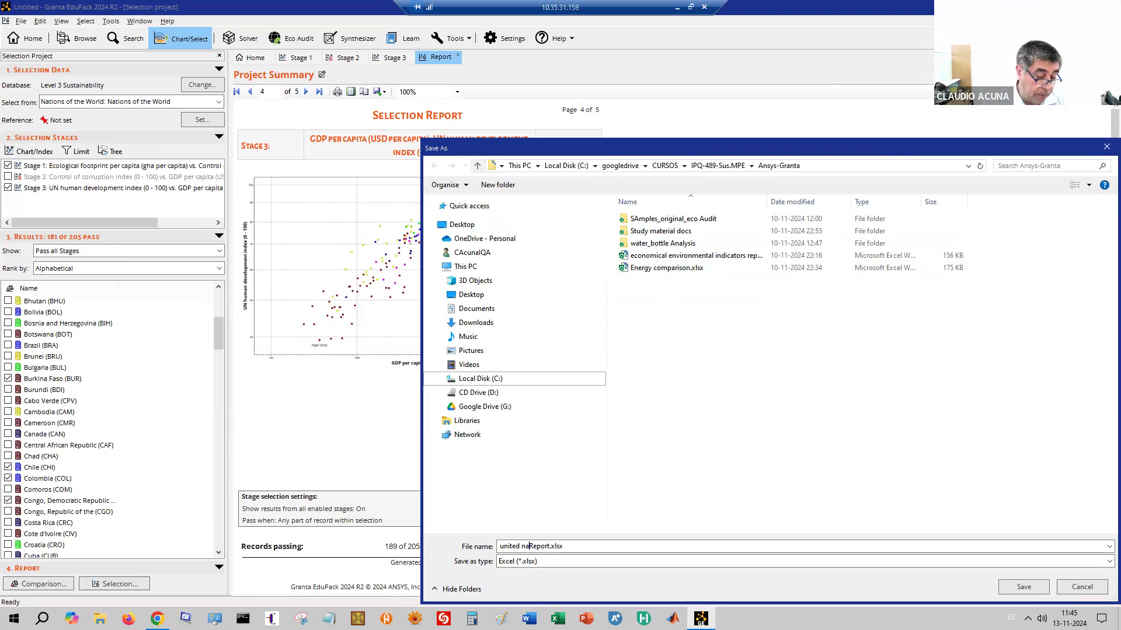
pyautogui.press('Return')
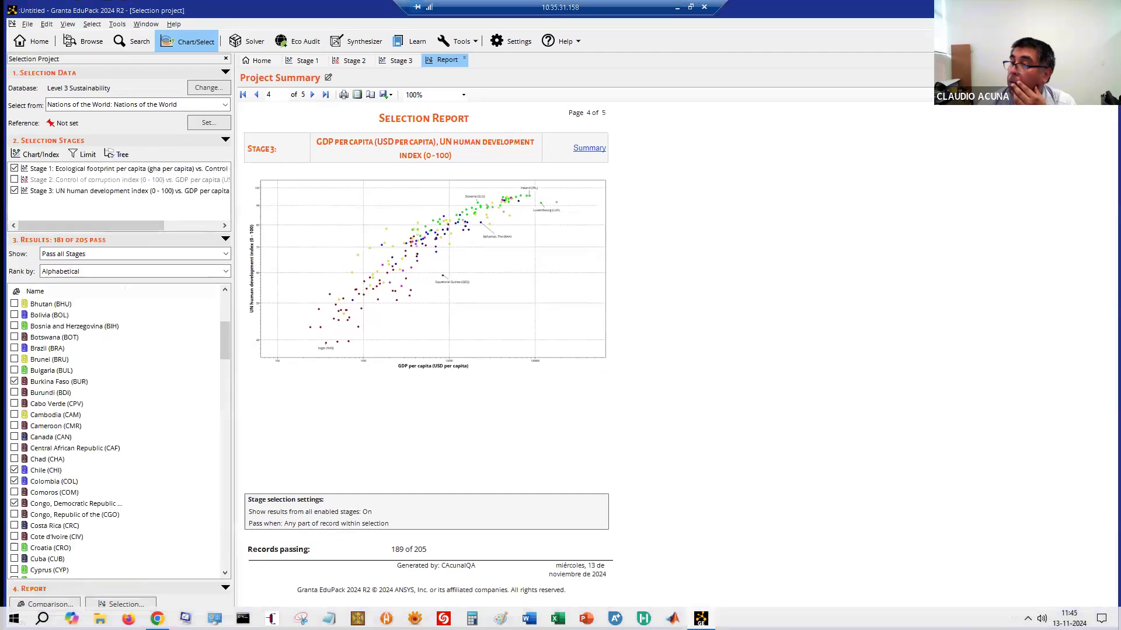
pyautogui.moveTo(324, 9); pyautogui.dragTo(276, 89)
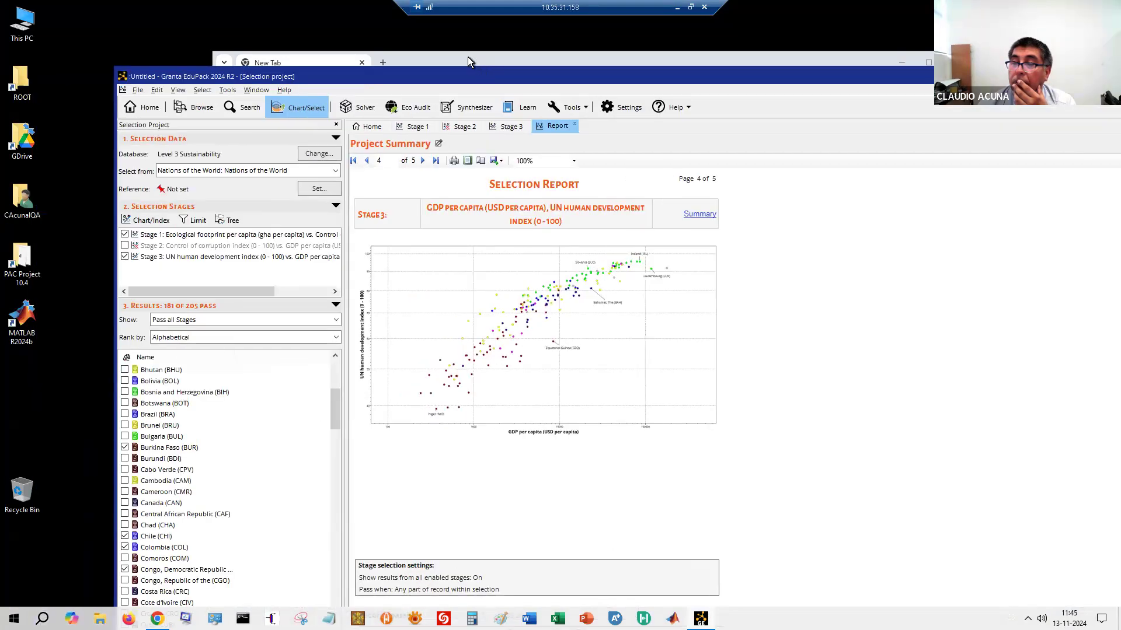
pyautogui.click(467, 57)
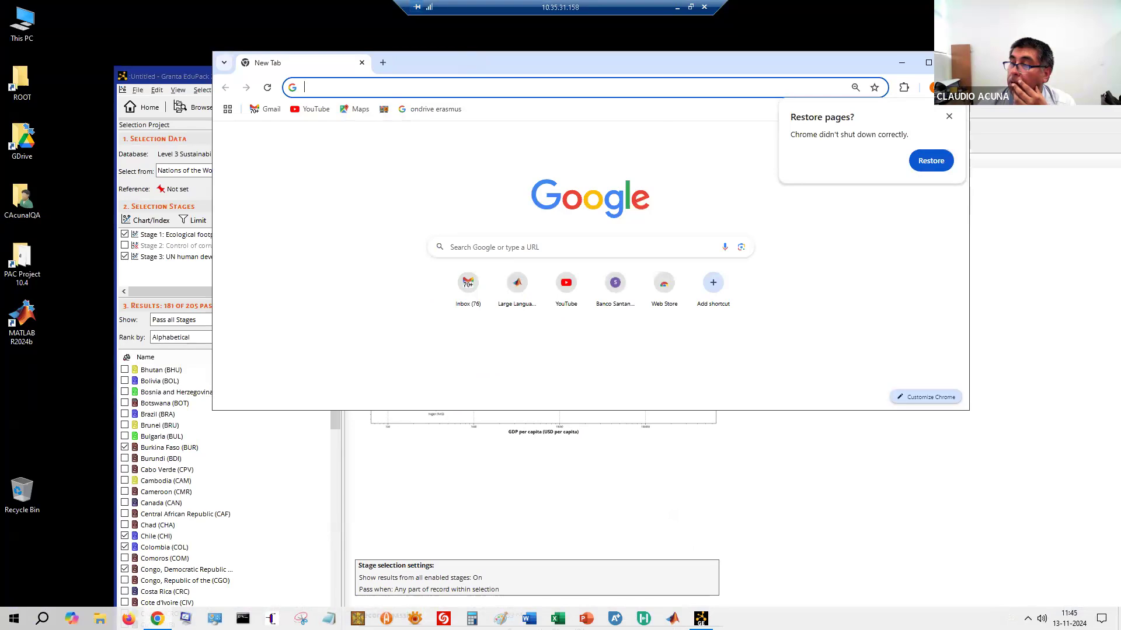
pyautogui.click(142, 123)
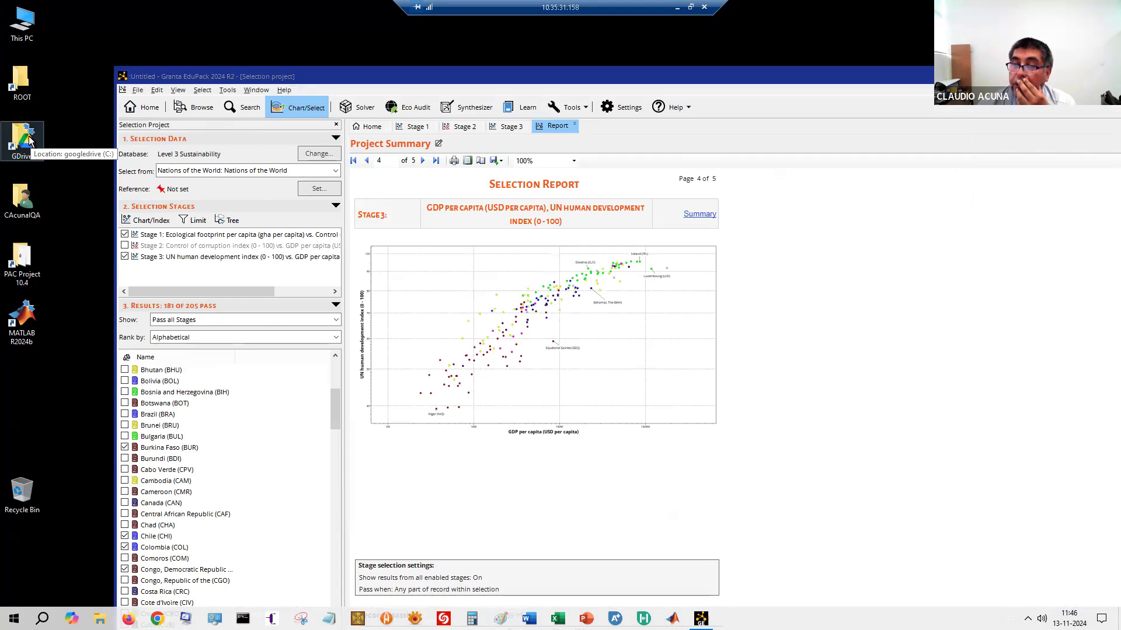
# Browse GDrive > CURSOS > IPQ-489-Sus.MPE > Ansys-Granta and open 'united nation Report.xlsx'
pyautogui.doubleClick(30, 141)
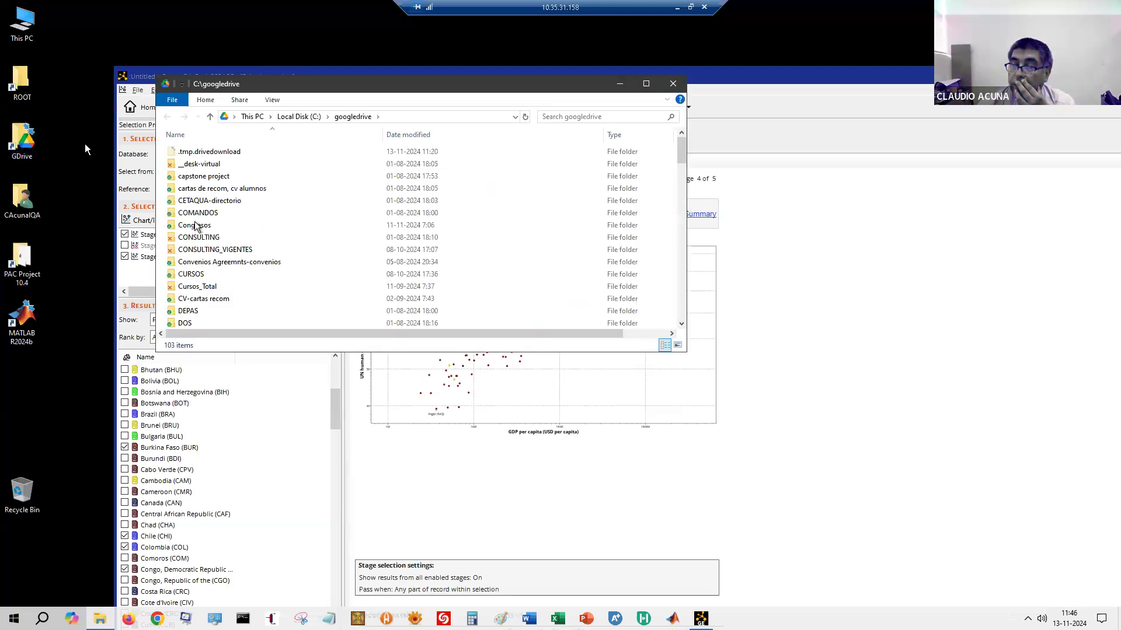
pyautogui.scroll(-2, 211, 261)
pyautogui.scroll(-1, 211, 262)
pyautogui.doubleClick(186, 176)
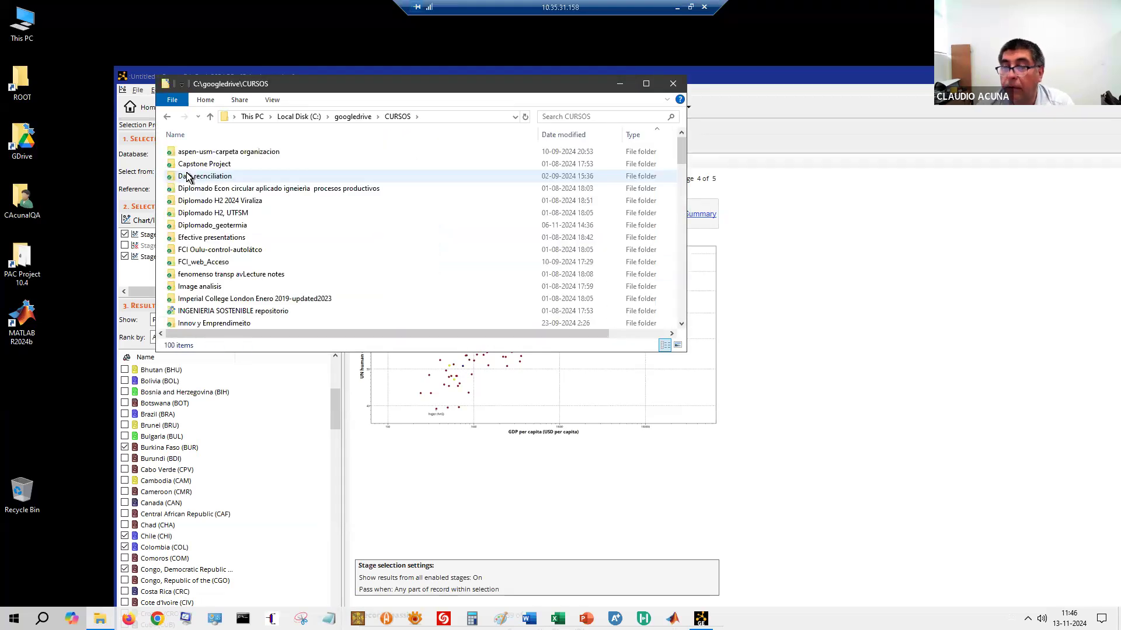
pyautogui.scroll(-1, 225, 270)
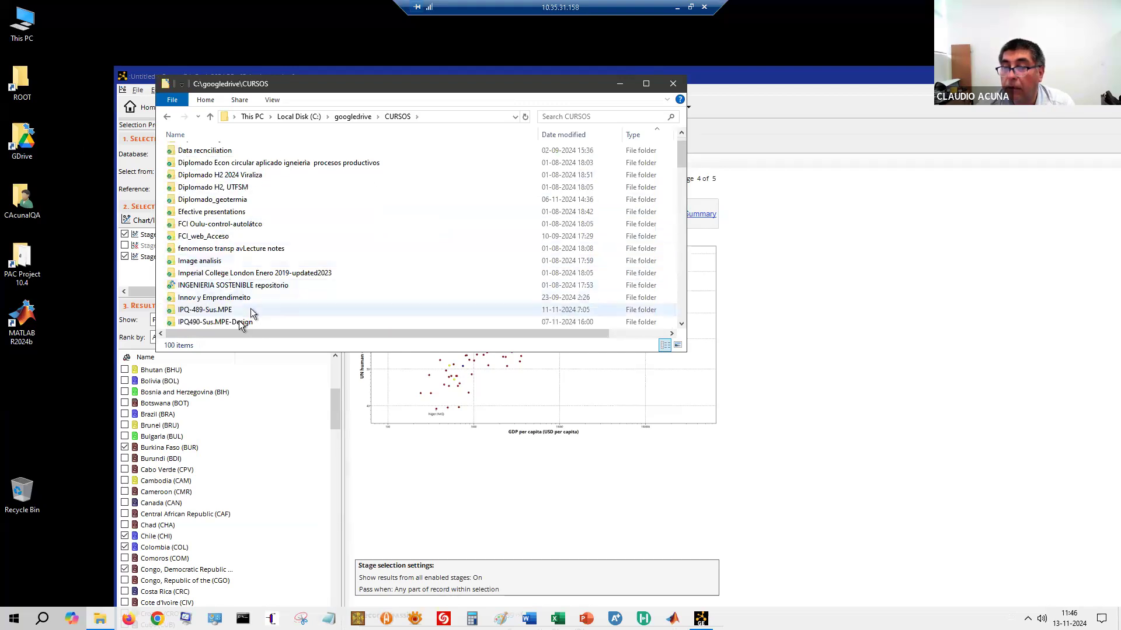
pyautogui.doubleClick(219, 313)
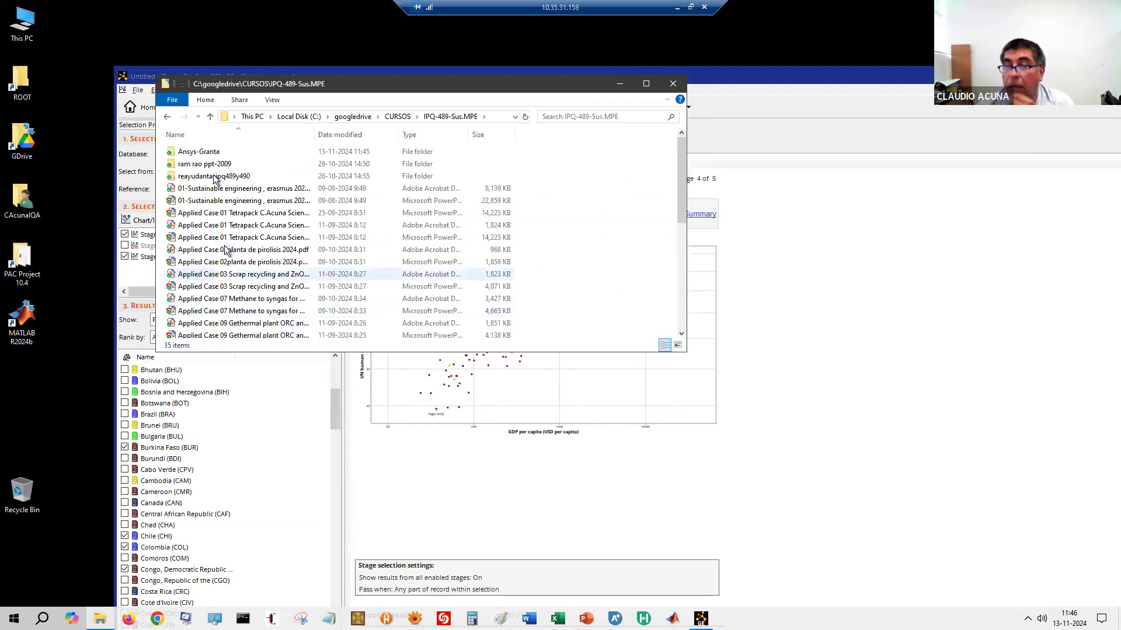
pyautogui.doubleClick(199, 152)
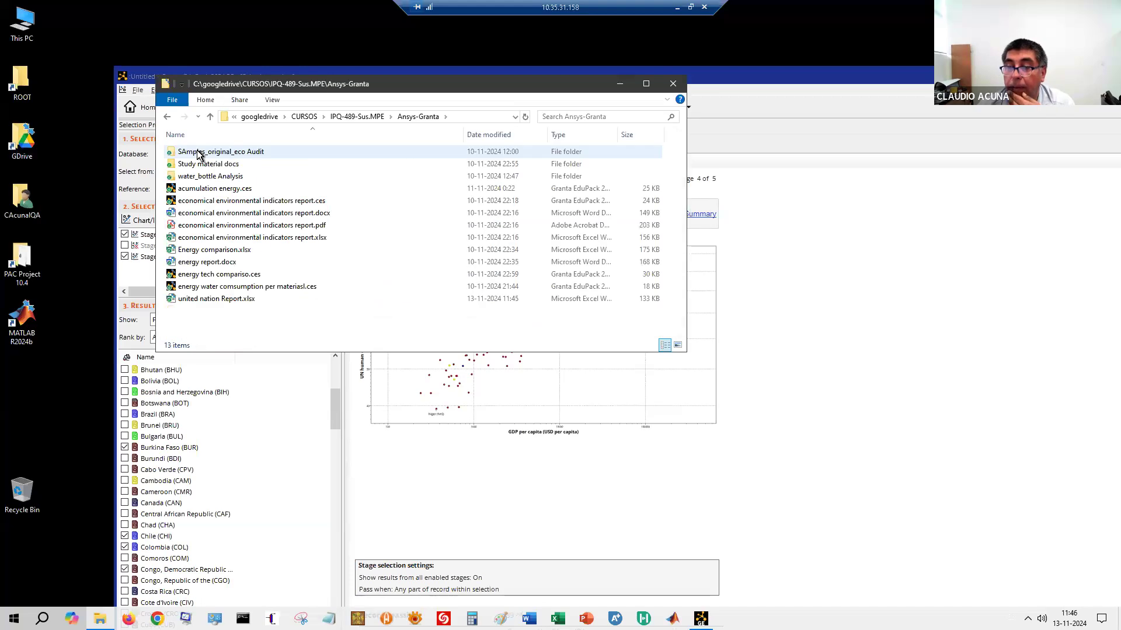
pyautogui.click(201, 303)
pyautogui.moveTo(201, 302); pyautogui.dragTo(202, 302)
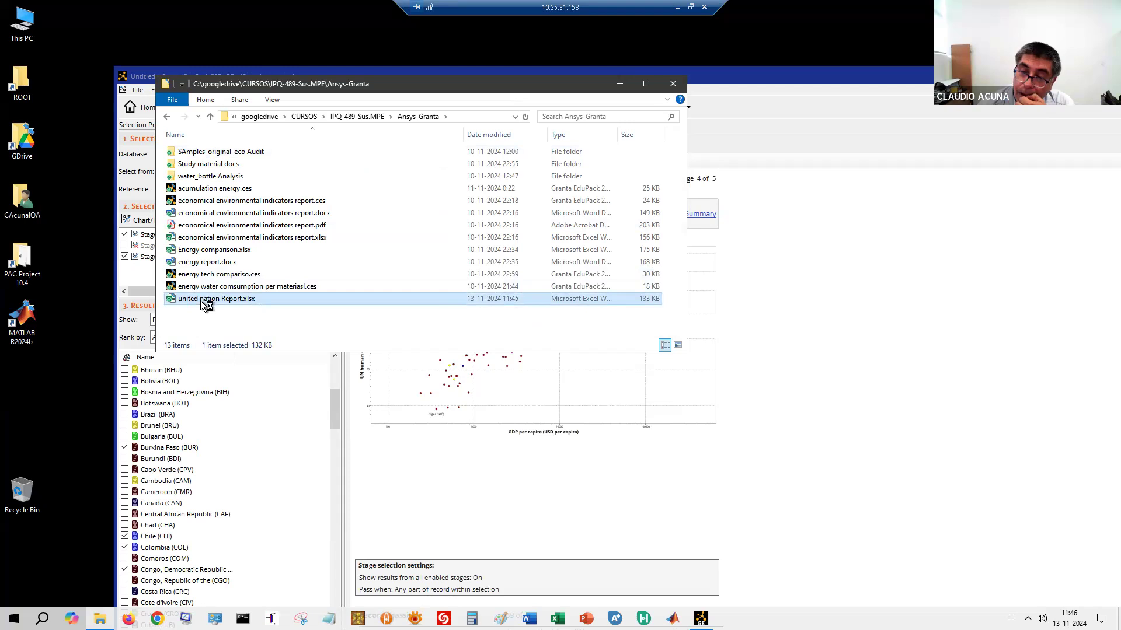
pyautogui.doubleClick(201, 300)
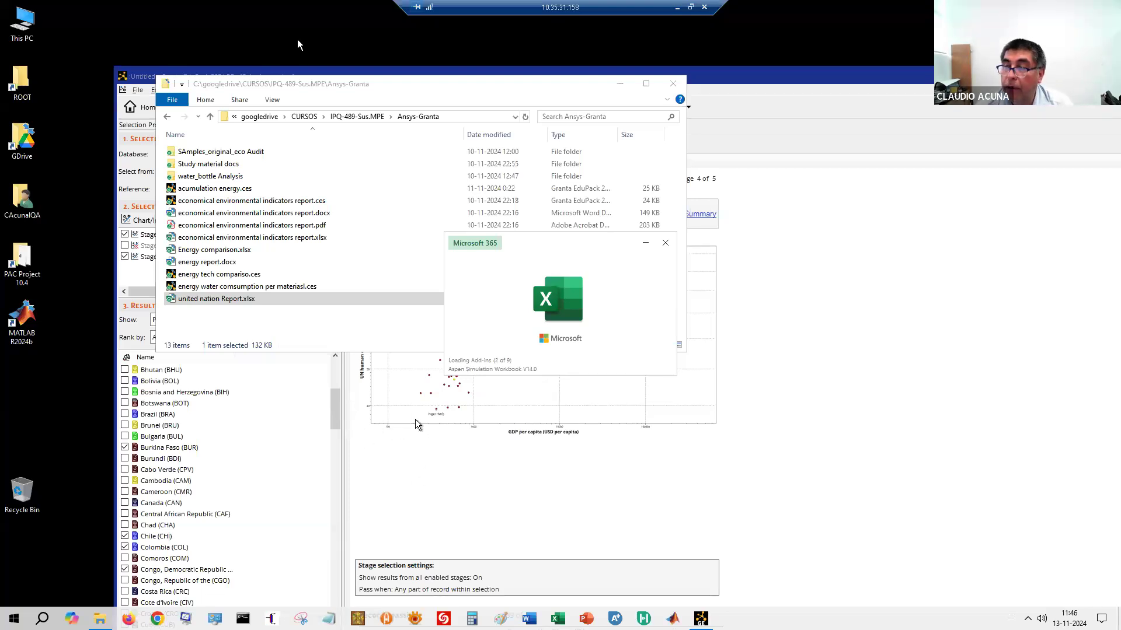
# Close File Explorer and move the Granta EduPack window up and to the left
pyautogui.click(681, 89)
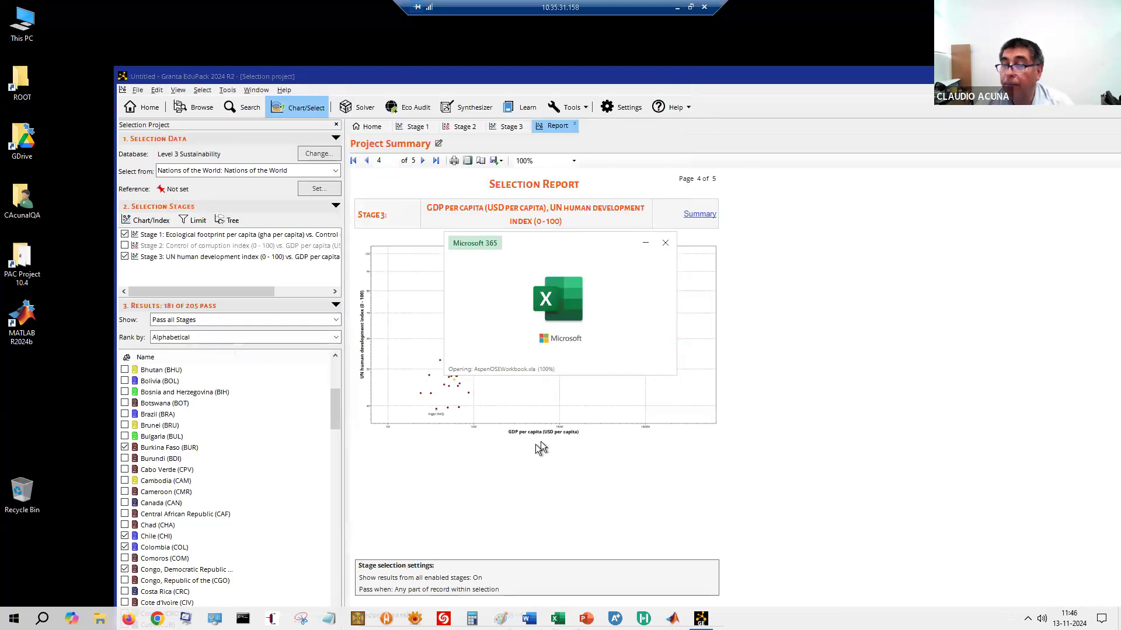
pyautogui.moveTo(720, 79); pyautogui.dragTo(510, 45)
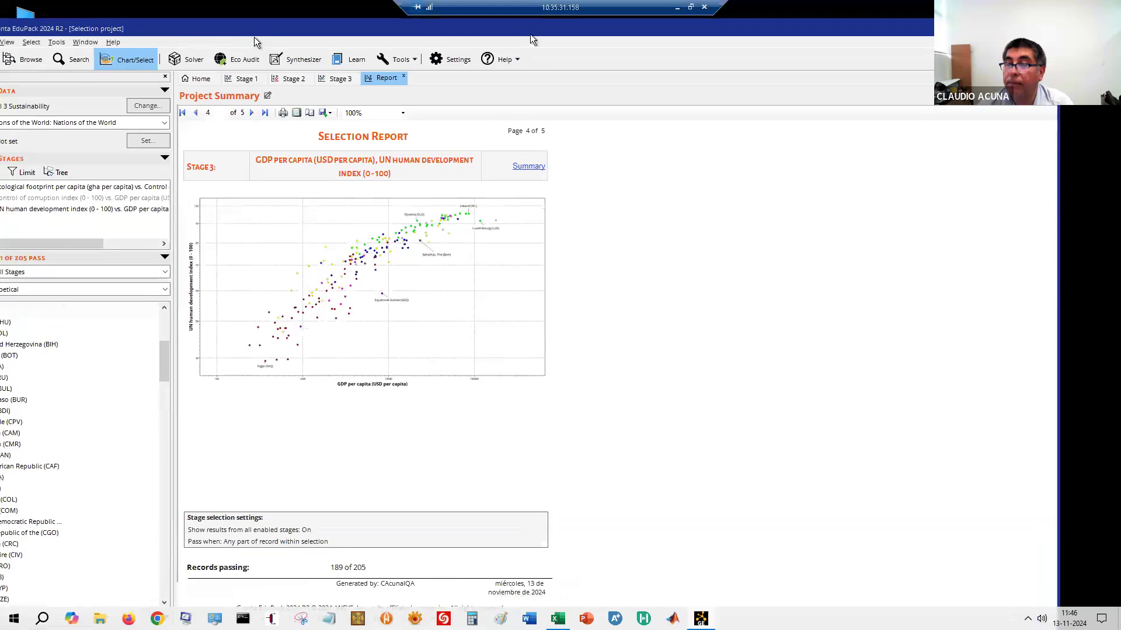
# Bring the Excel workbook forward, dismiss the Office activation notice, and review Sheet1's summary
pyautogui.click(485, 377)
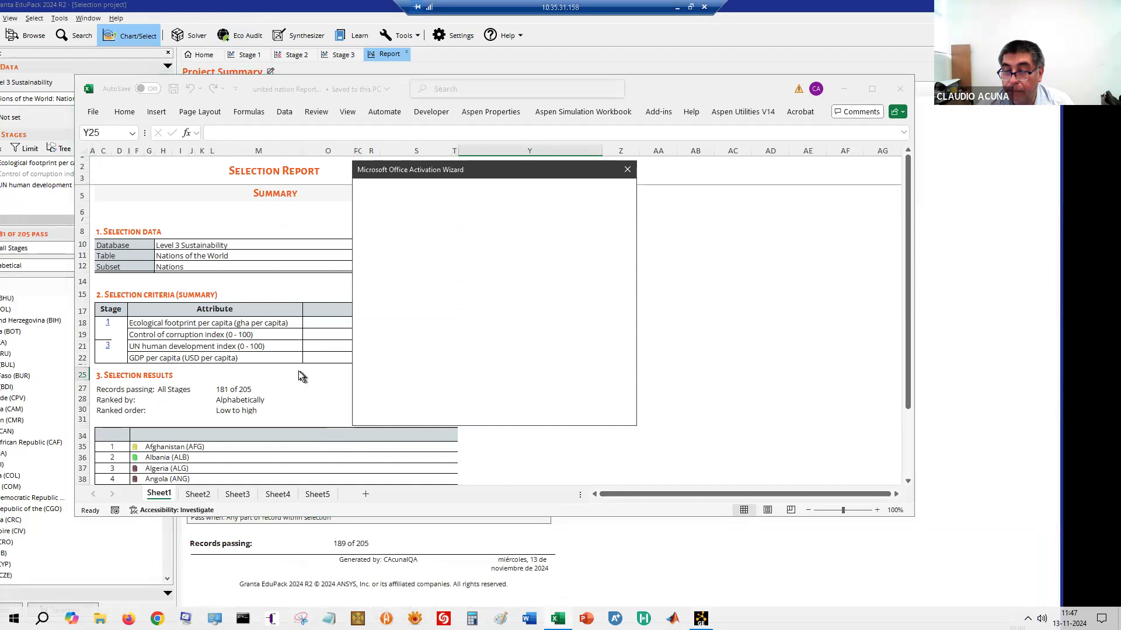
pyautogui.click(611, 413)
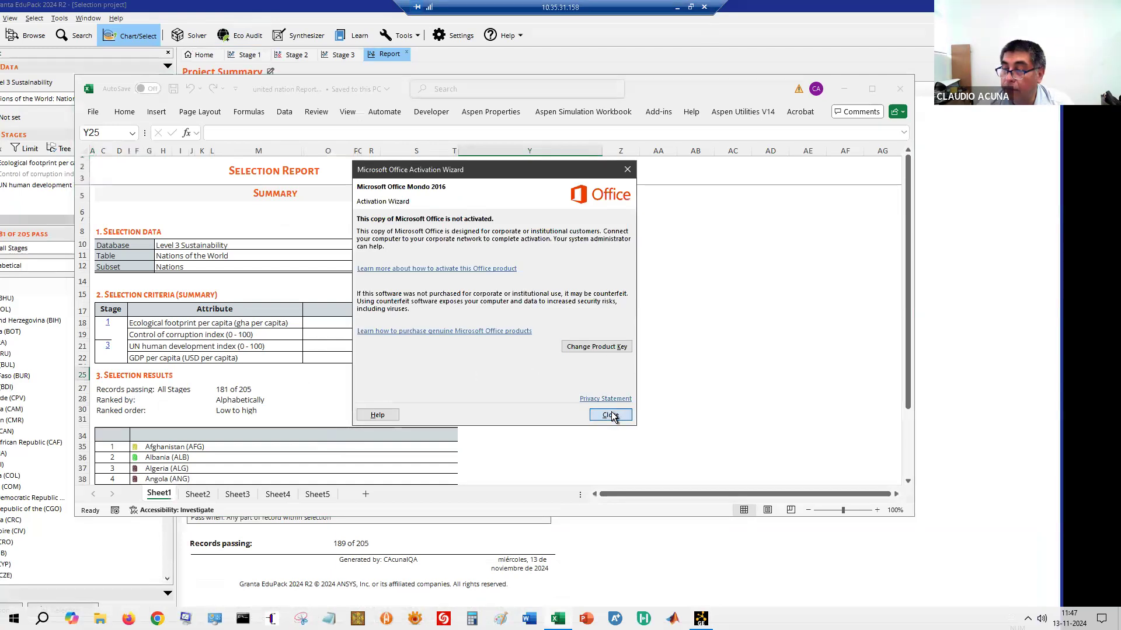
pyautogui.scroll(-2, 379, 388)
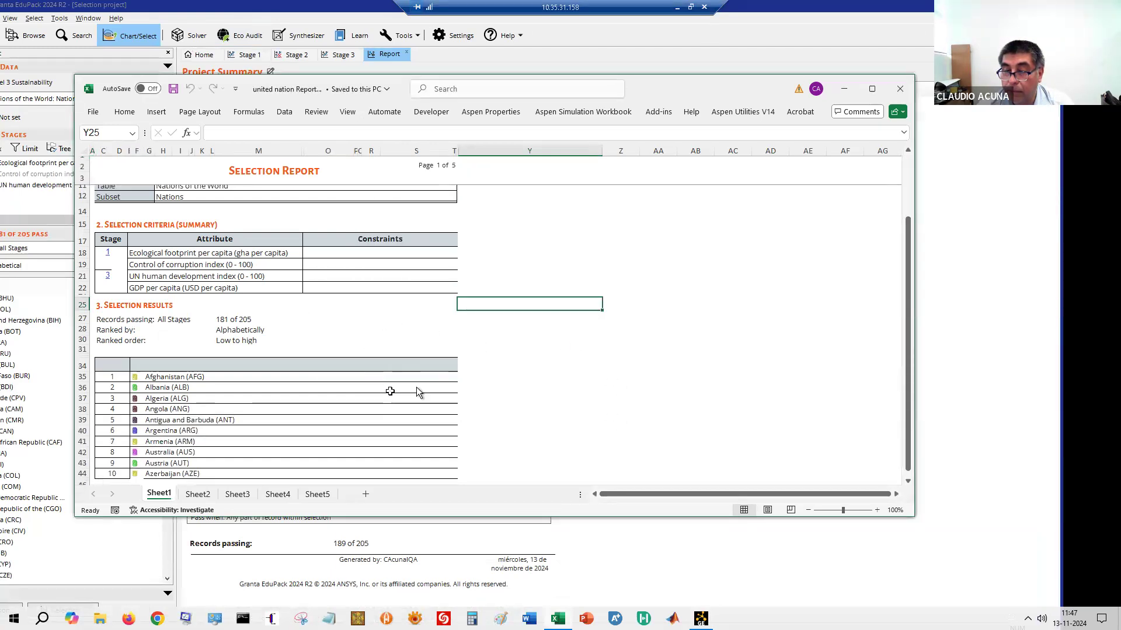
pyautogui.scroll(-3, 389, 391)
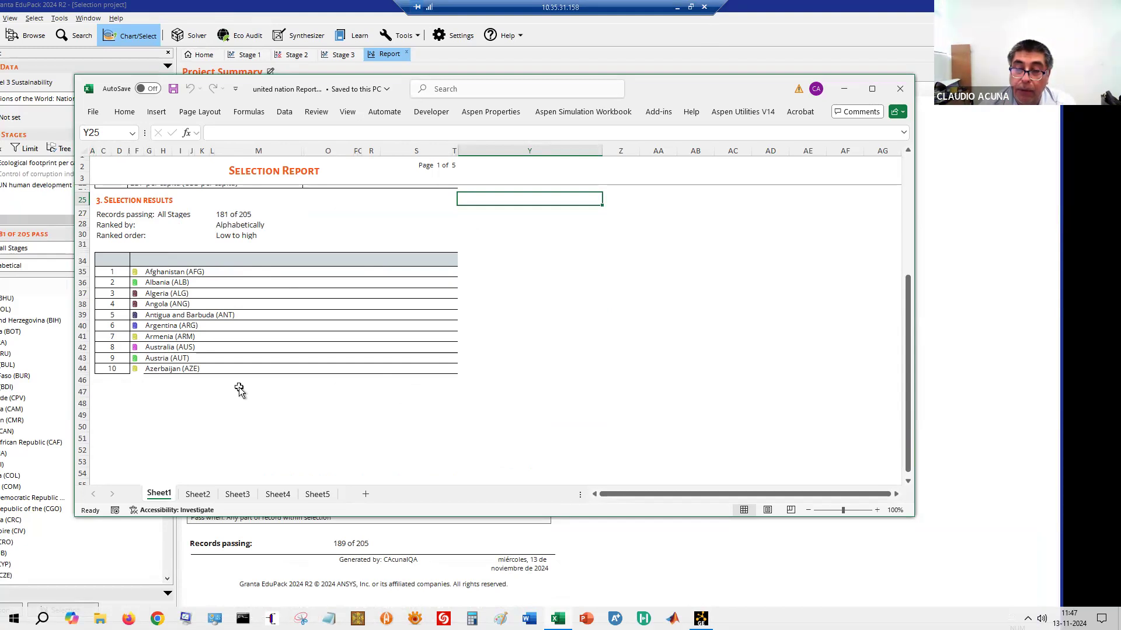
pyautogui.scroll(-8, 239, 385)
pyautogui.scroll(7, 240, 390)
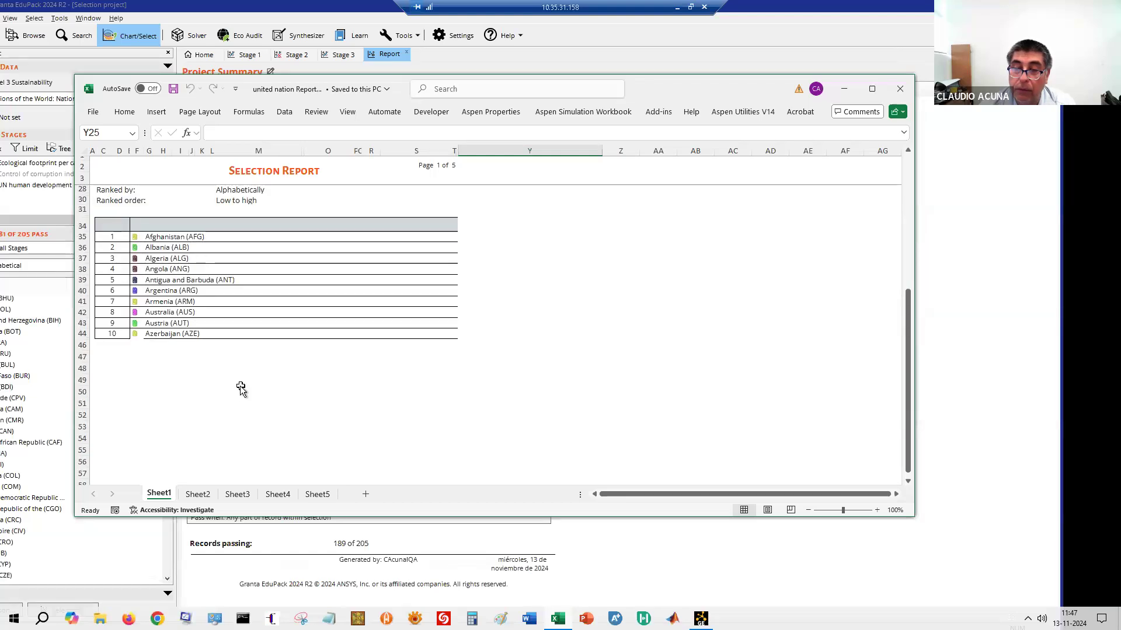
pyautogui.scroll(-20, 240, 390)
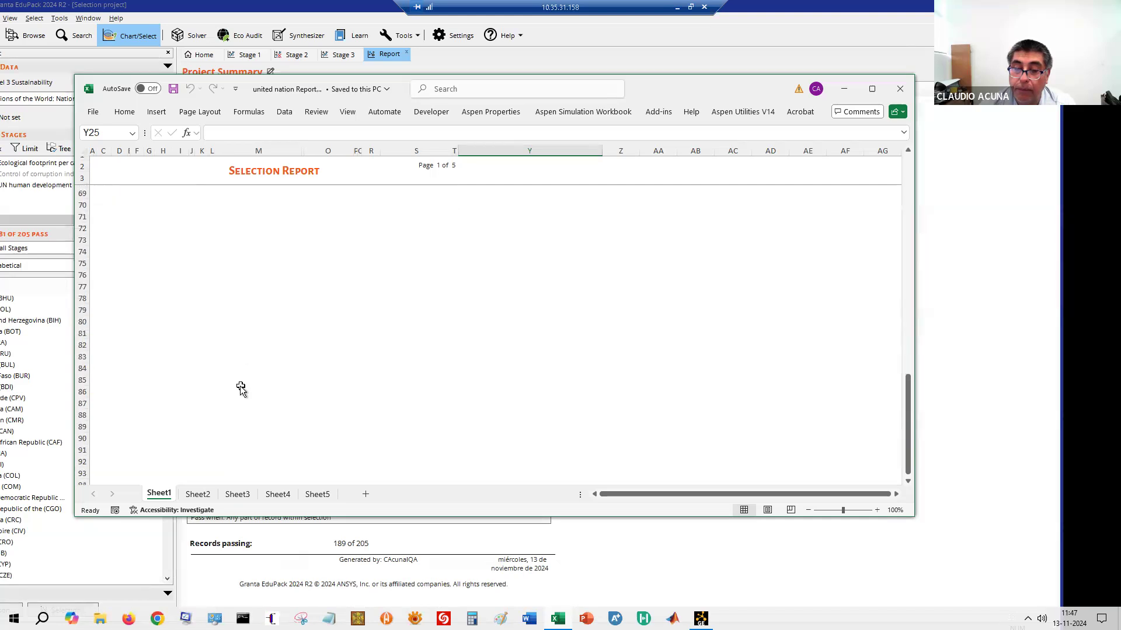
# Switch to Sheet2 and scroll through the project selection settings
pyautogui.click(199, 496)
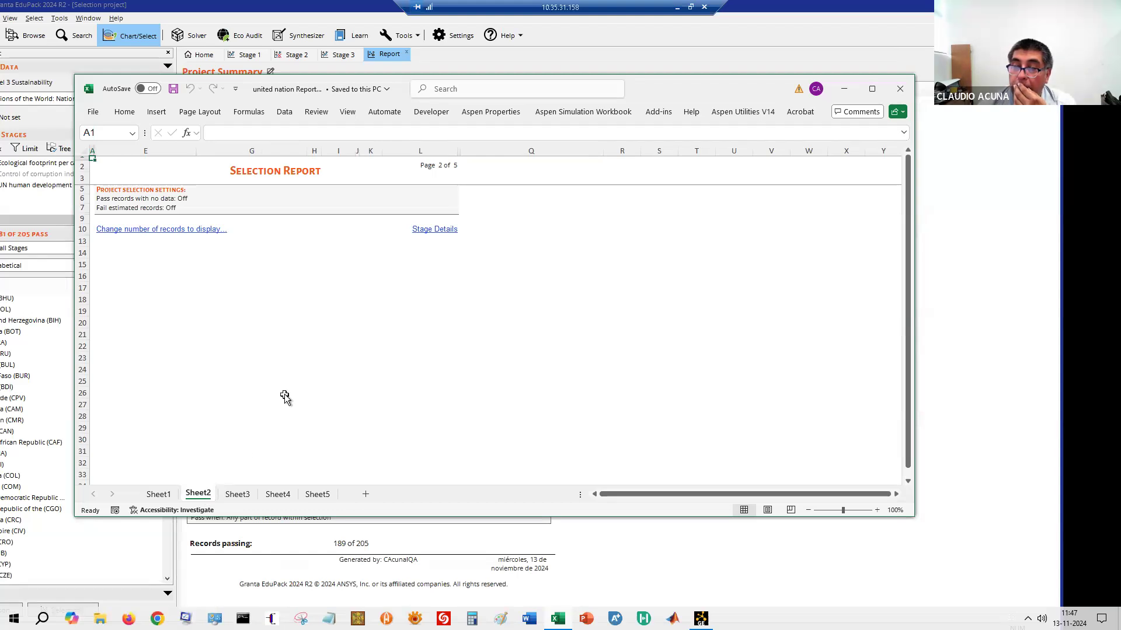
pyautogui.scroll(-5, 287, 392)
pyautogui.scroll(-4, 287, 392)
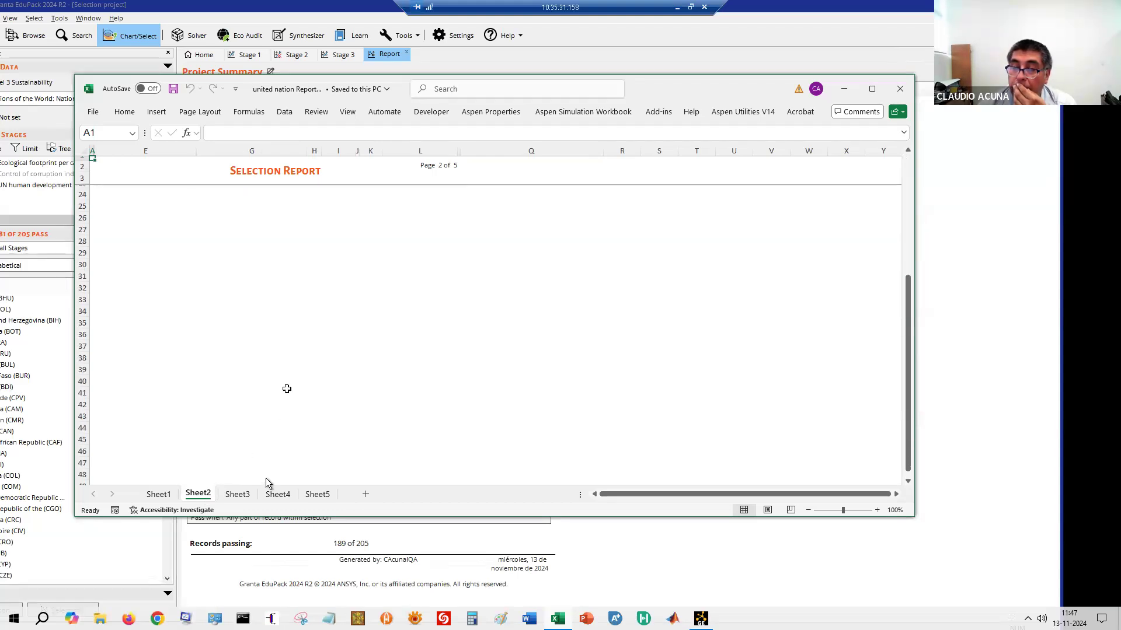
# Page through Sheet3's Stage 1 chart and Sheet4's Stage 3 chart to Sheet5
pyautogui.click(237, 494)
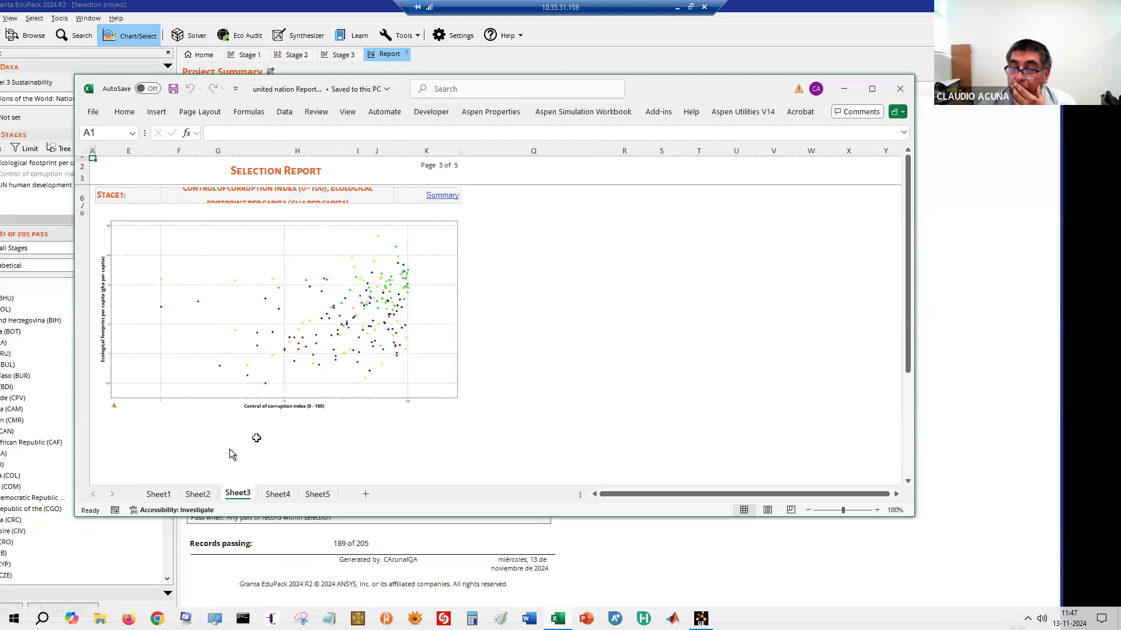
pyautogui.click(278, 495)
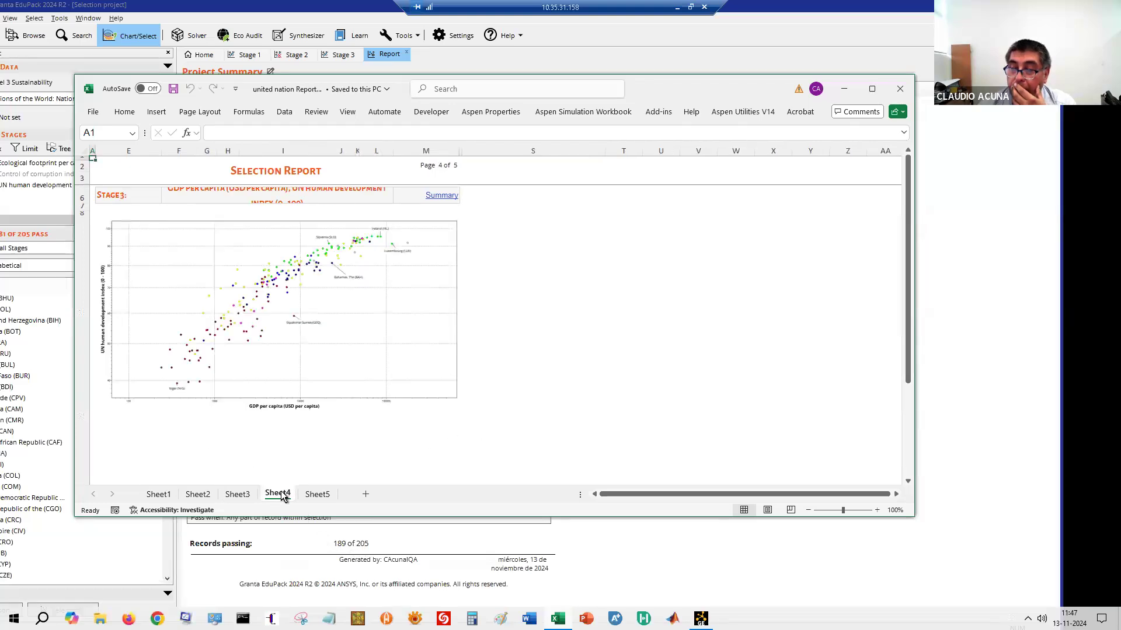
pyautogui.click(317, 495)
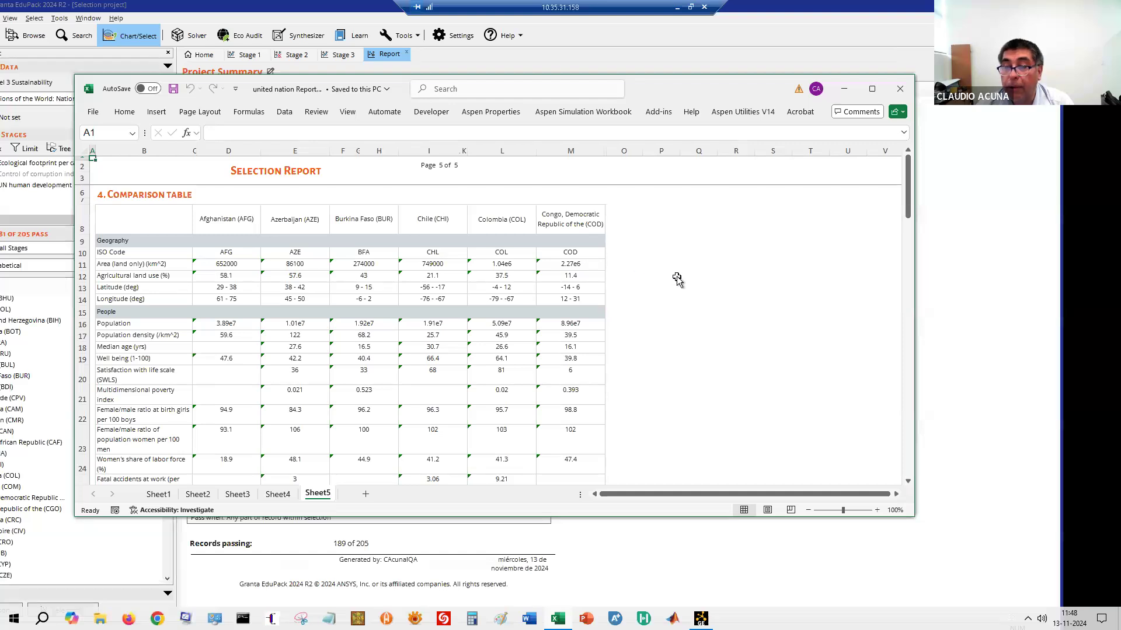
# Scroll through Sheet5's comparison table, then minimize the Excel workbook
pyautogui.scroll(-6, 698, 288)
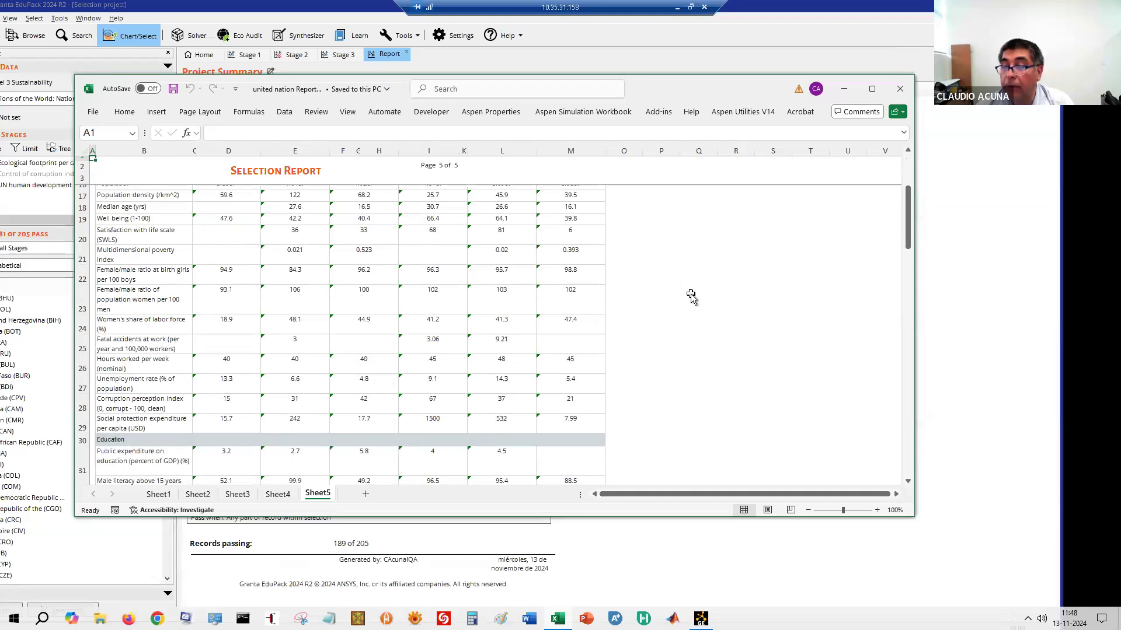
pyautogui.scroll(-6, 691, 297)
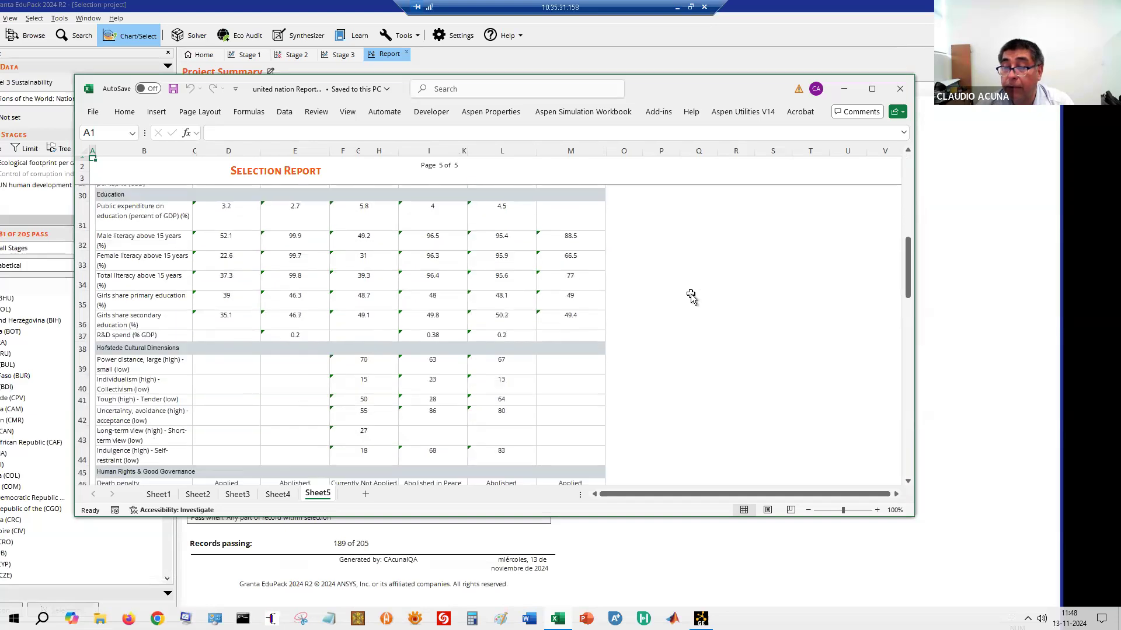
pyautogui.scroll(-5, 691, 296)
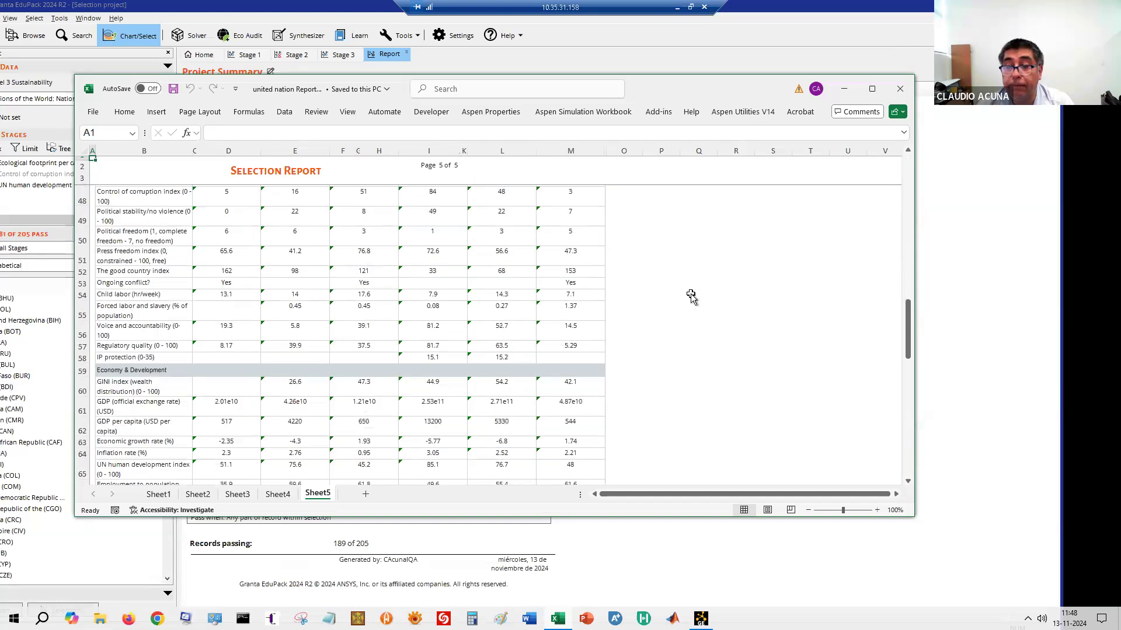
pyautogui.scroll(-2, 691, 297)
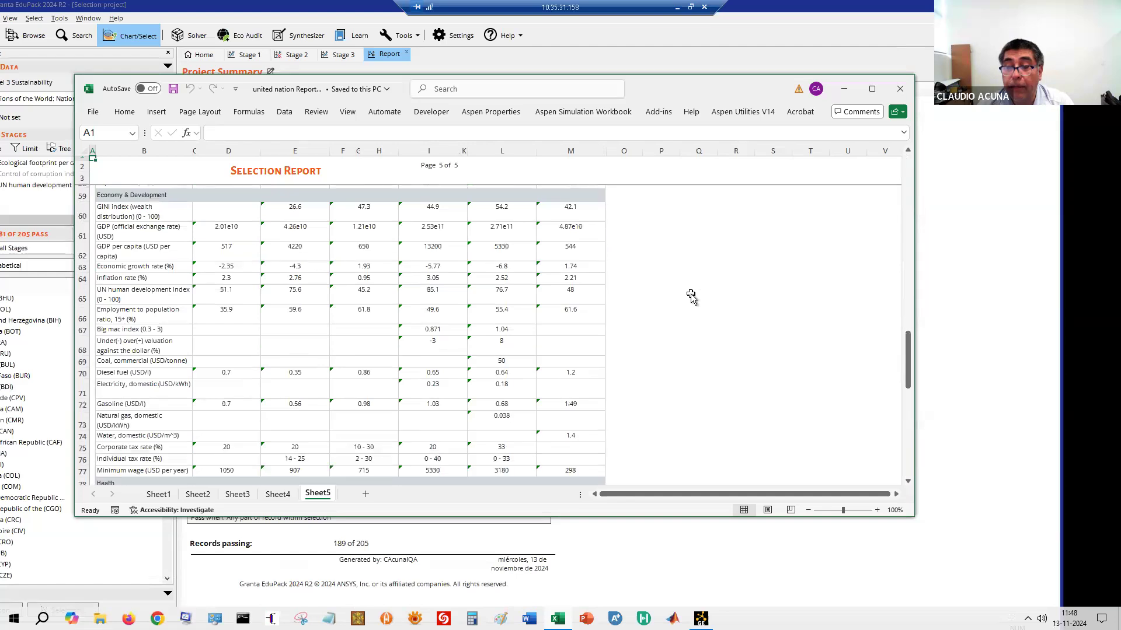
pyautogui.scroll(-1, 691, 297)
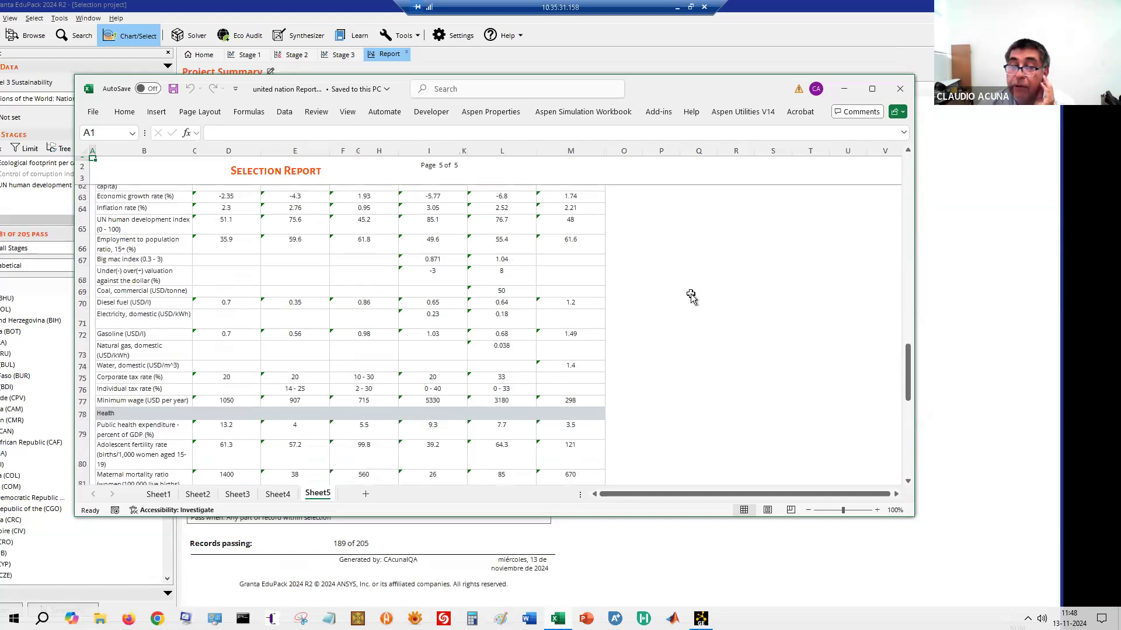
pyautogui.scroll(-4, 691, 296)
pyautogui.scroll(15, 691, 297)
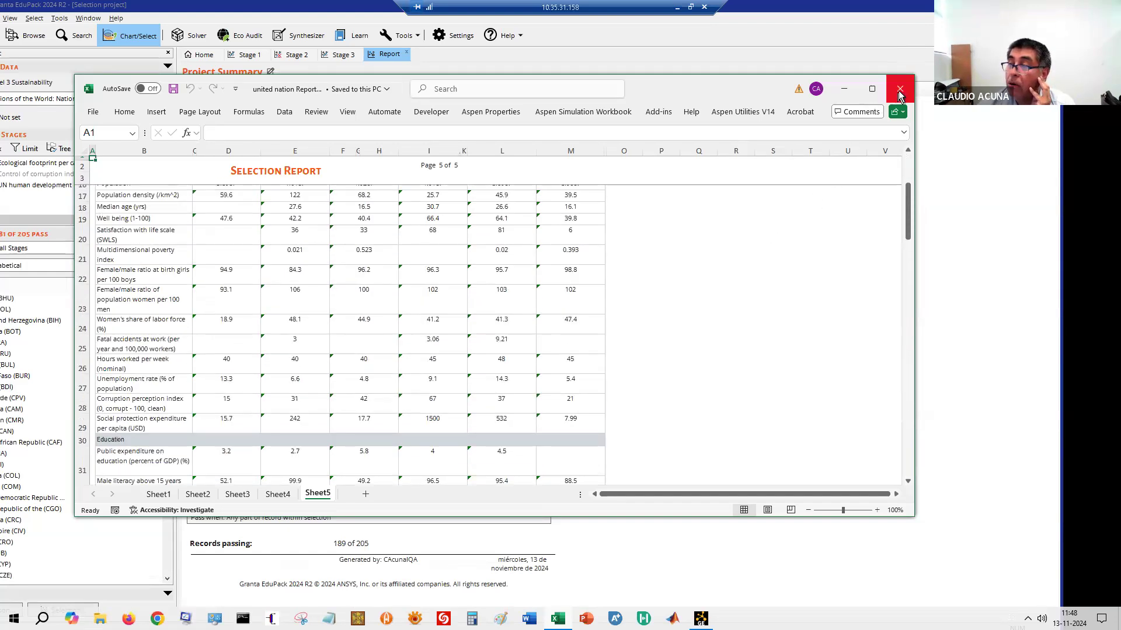
pyautogui.click(843, 90)
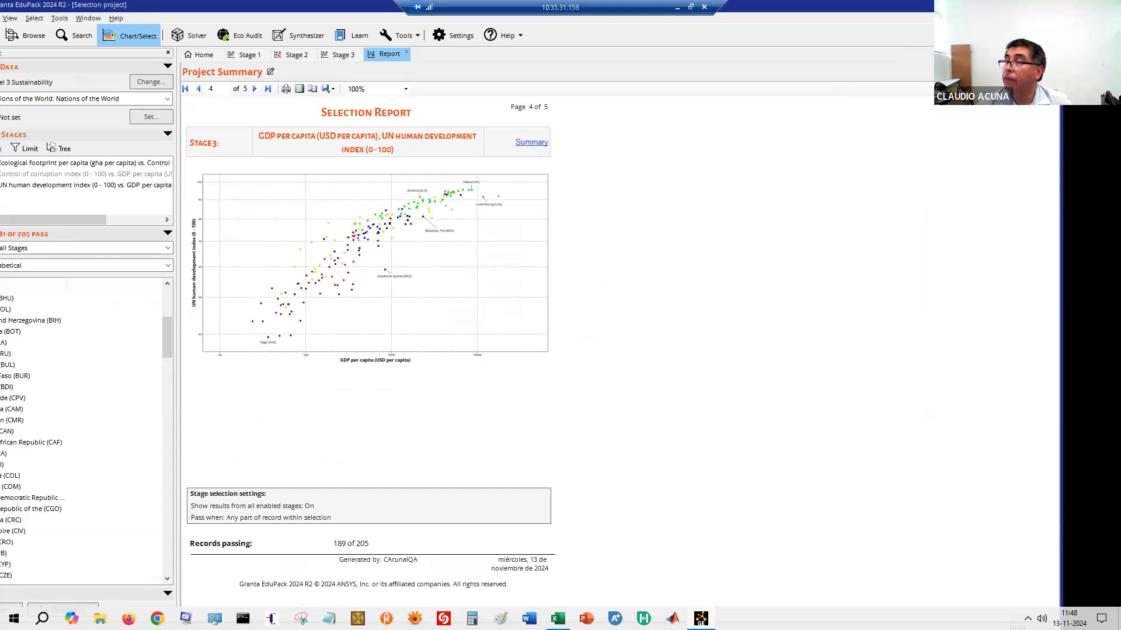
# Maximize EduPack and start a new project via File > New Project, discarding changes unsaved
pyautogui.click(1019, 6)
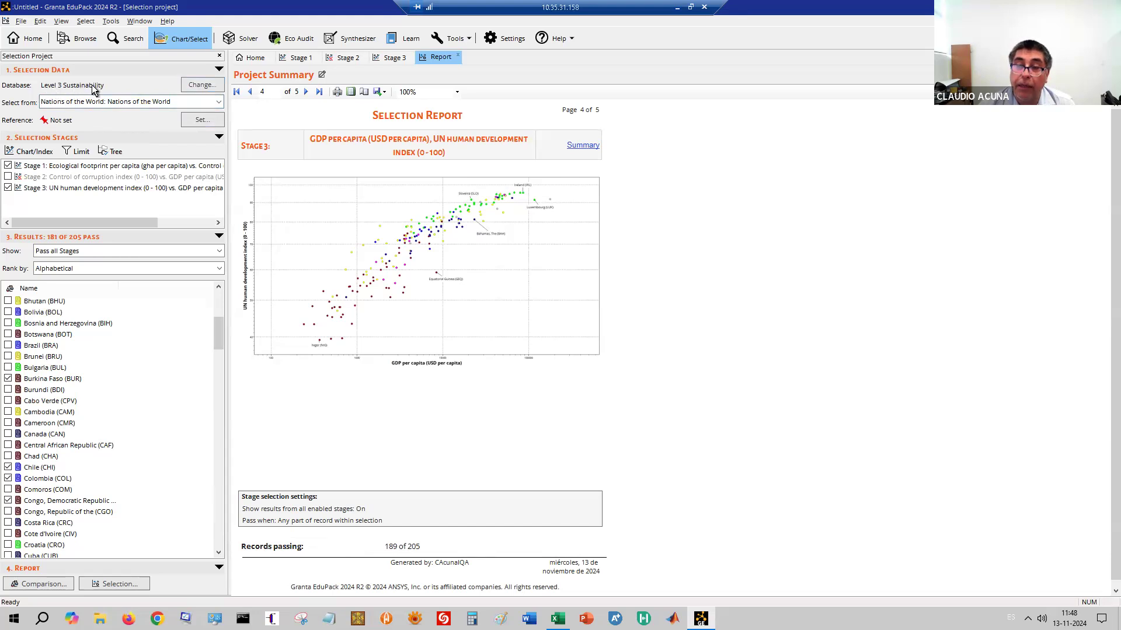
pyautogui.rightClick(69, 170)
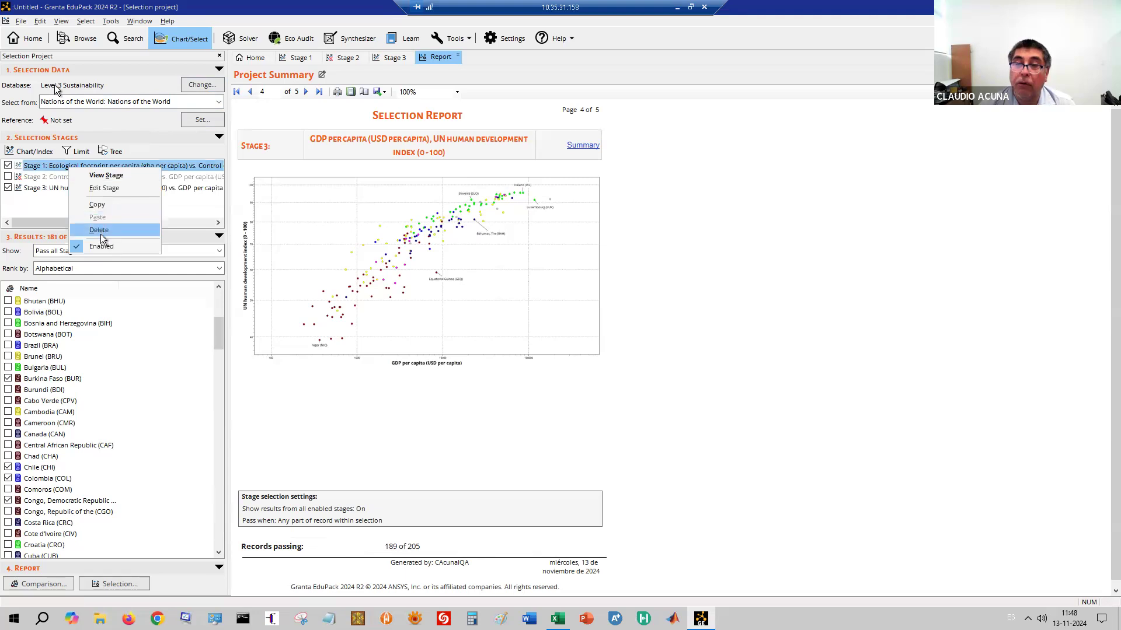
pyautogui.click(22, 24)
pyautogui.click(23, 23)
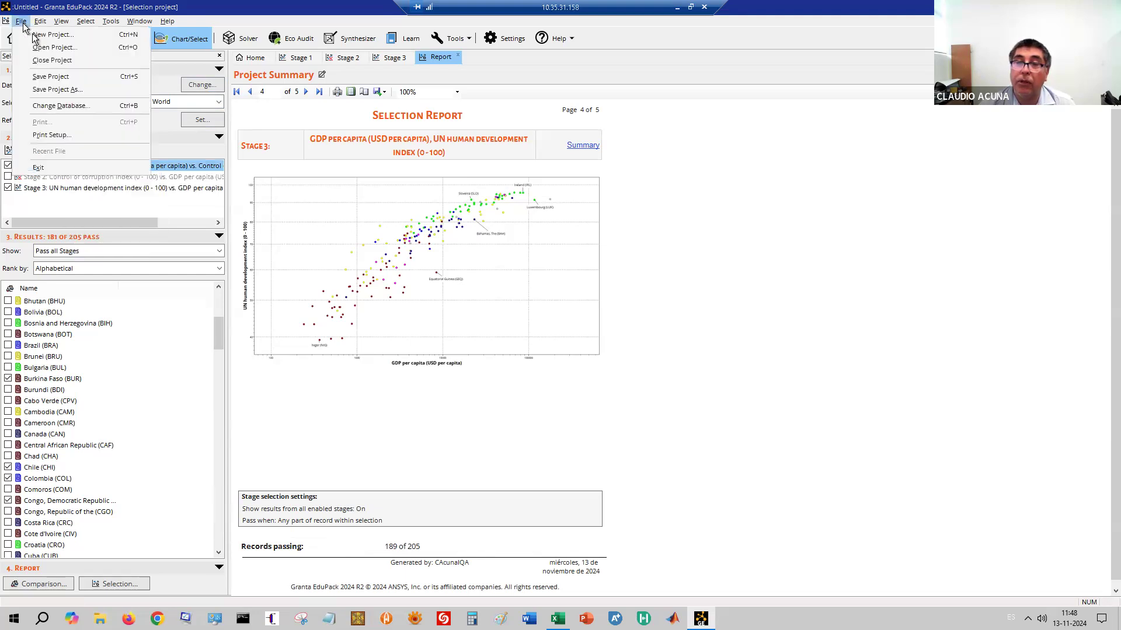
pyautogui.click(56, 37)
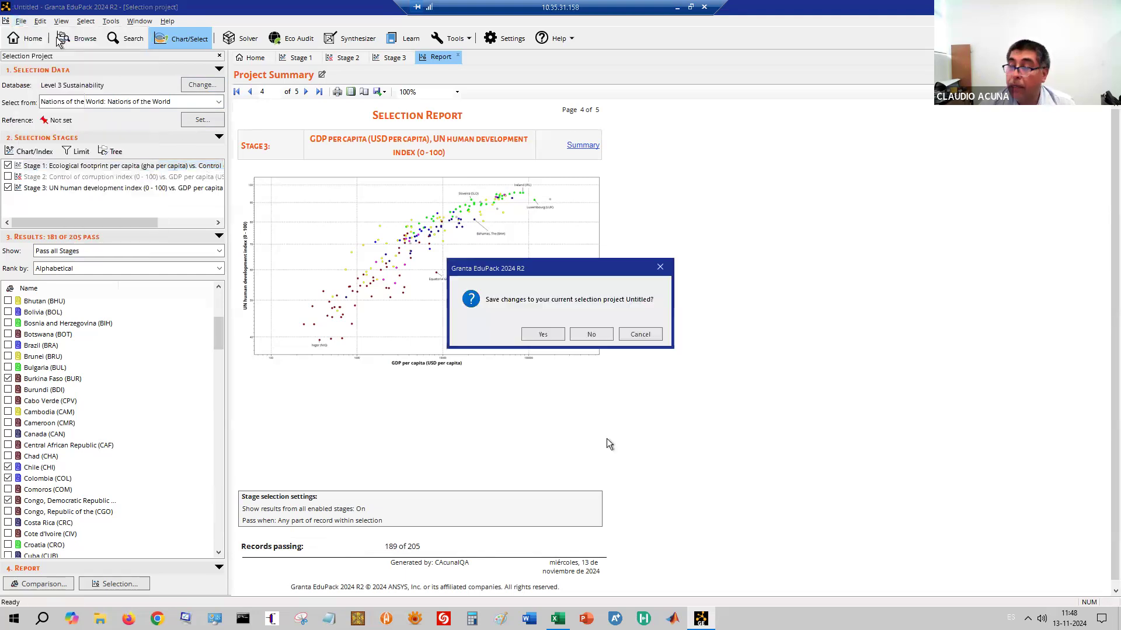
pyautogui.click(592, 335)
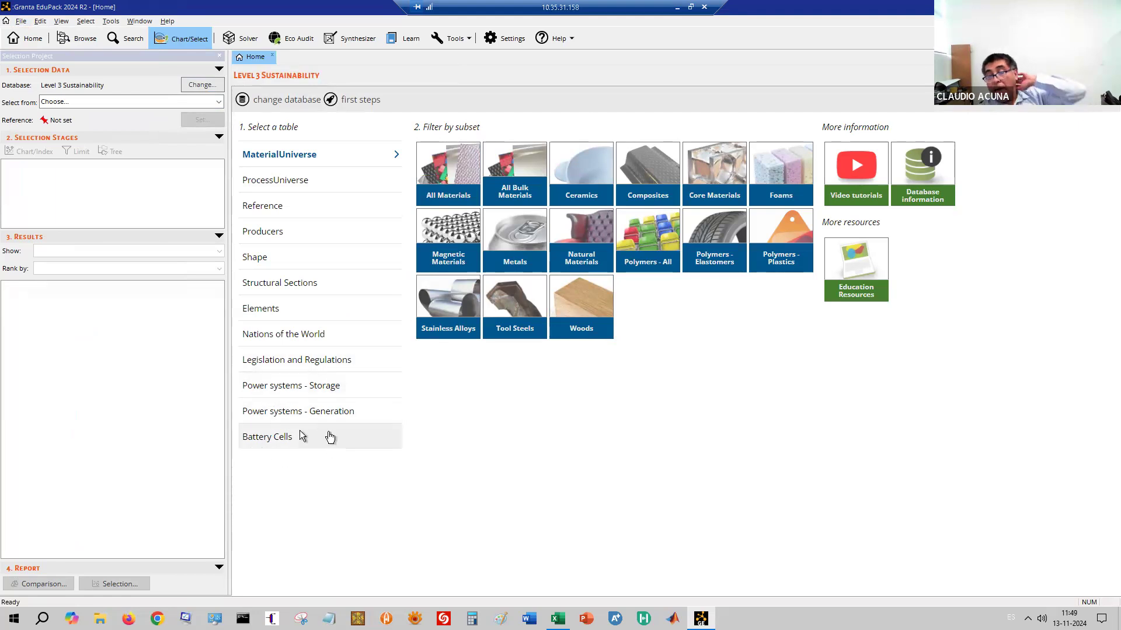
# Browse the Power systems - Storage table, expanding Thermal Storage and Mechanical Storage groups
pyautogui.click(294, 392)
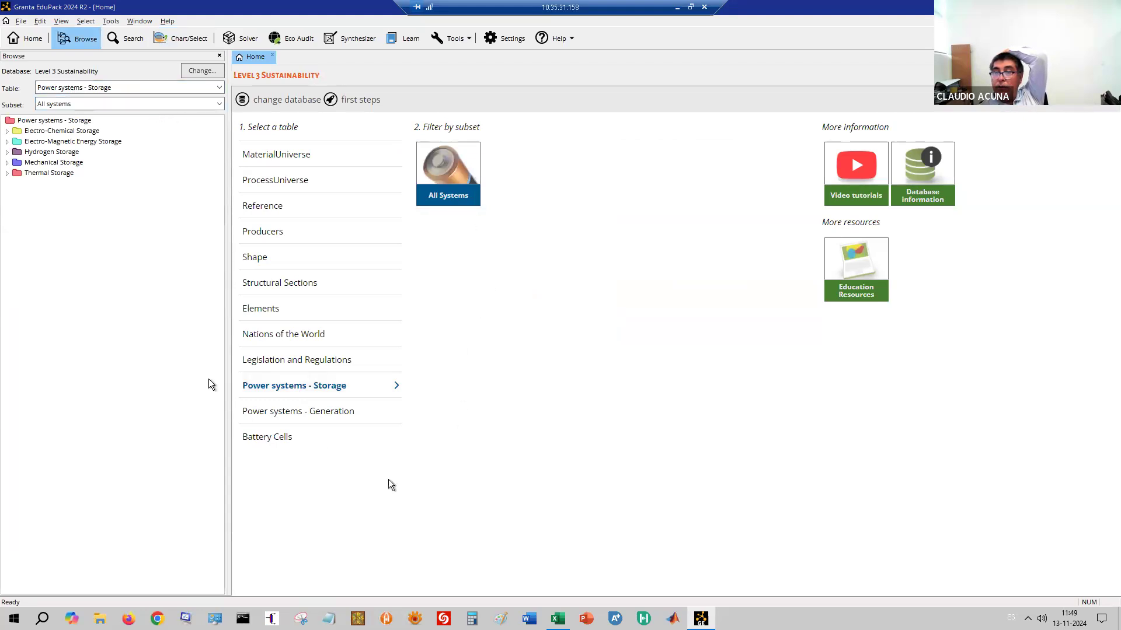
pyautogui.click(6, 173)
pyautogui.click(7, 163)
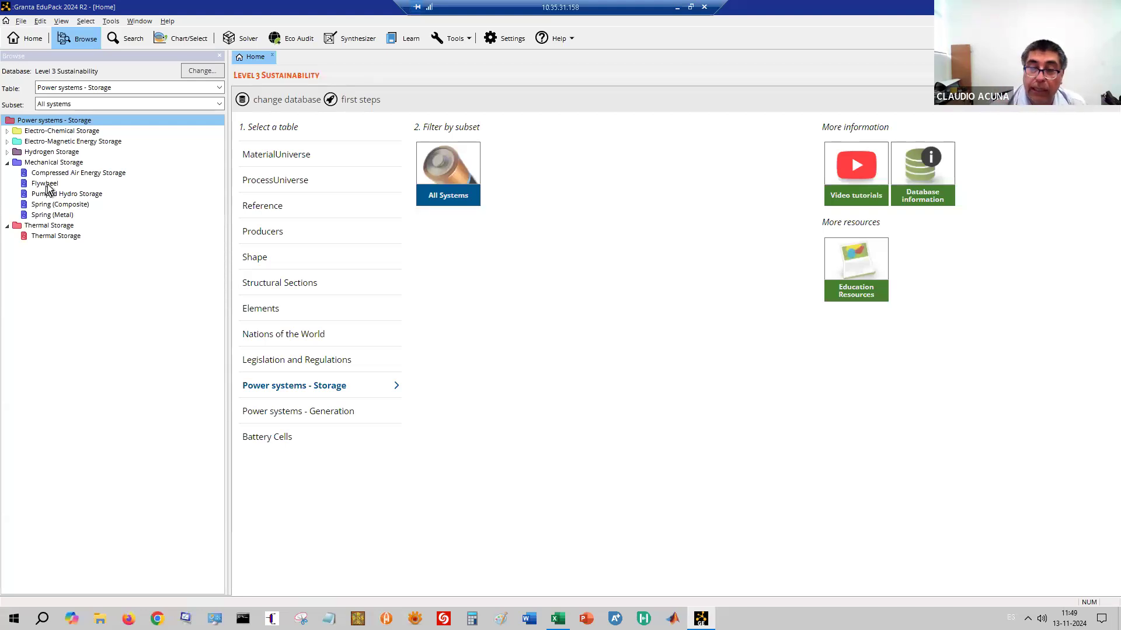
# Open and review the Flywheel datasheet, then open the Spring (Metal) datasheet
pyautogui.doubleClick(47, 185)
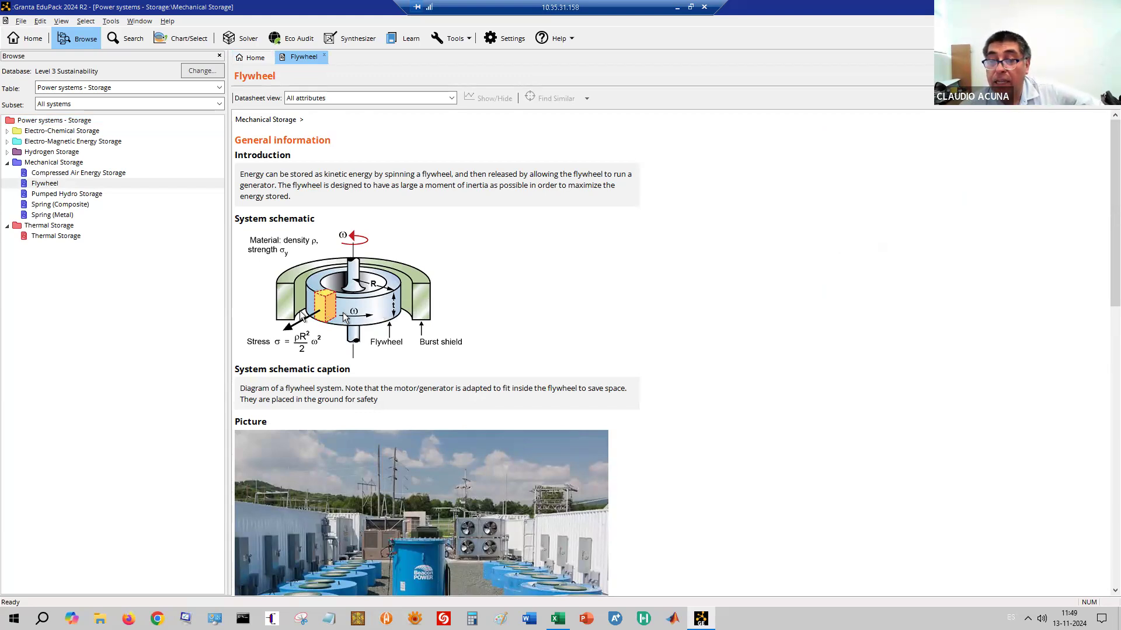
pyautogui.scroll(-5, 383, 349)
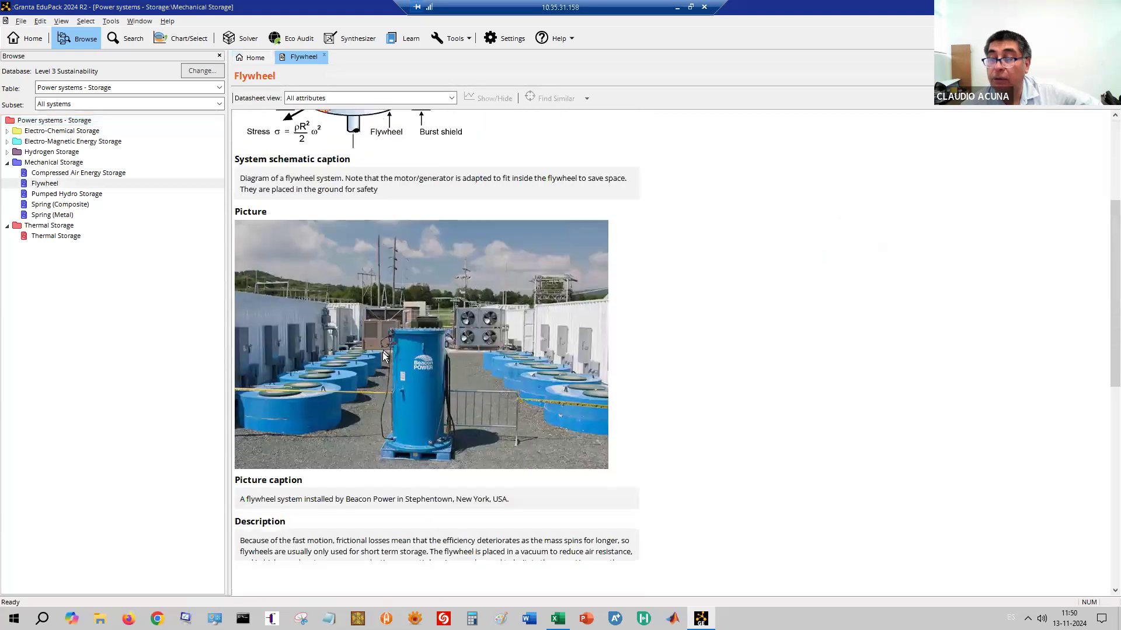
pyautogui.scroll(-5, 384, 361)
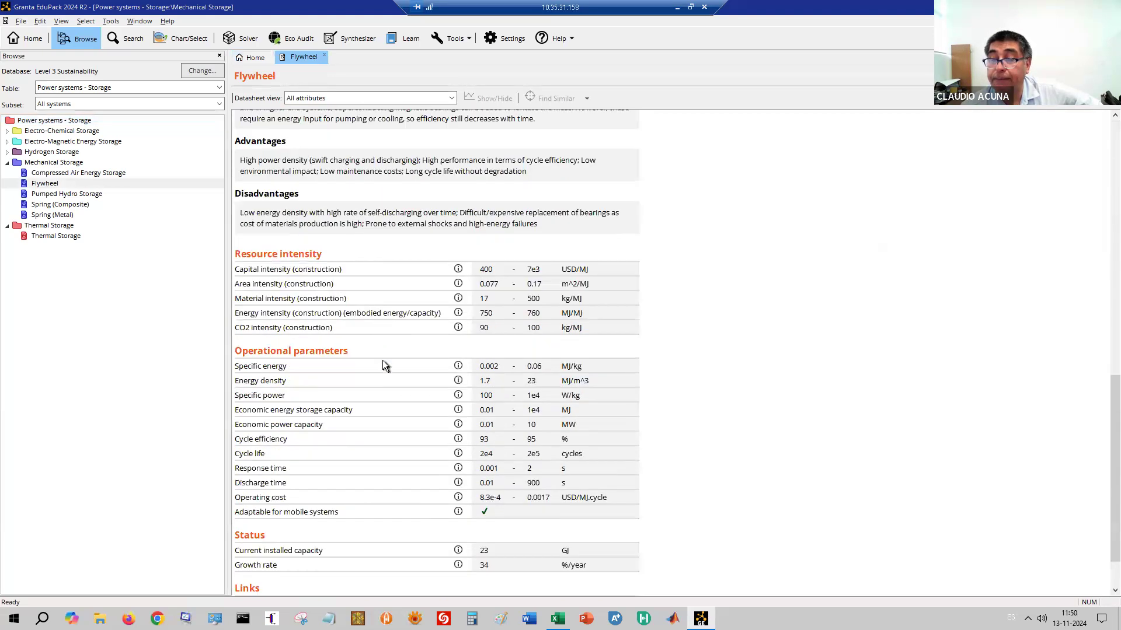
pyautogui.scroll(3, 383, 365)
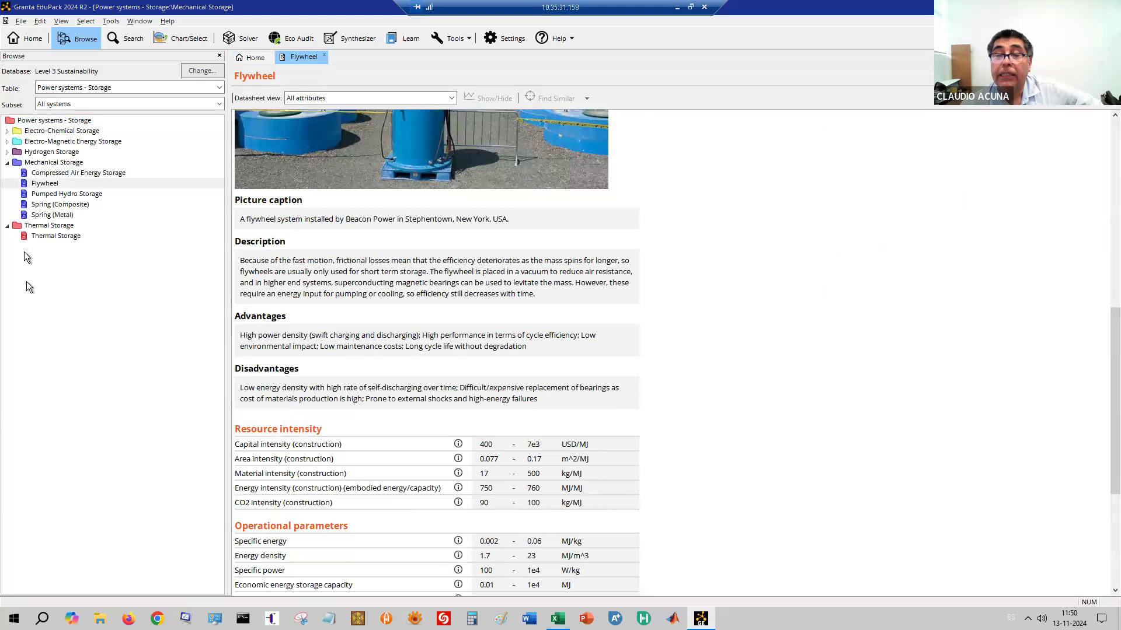
pyautogui.doubleClick(59, 215)
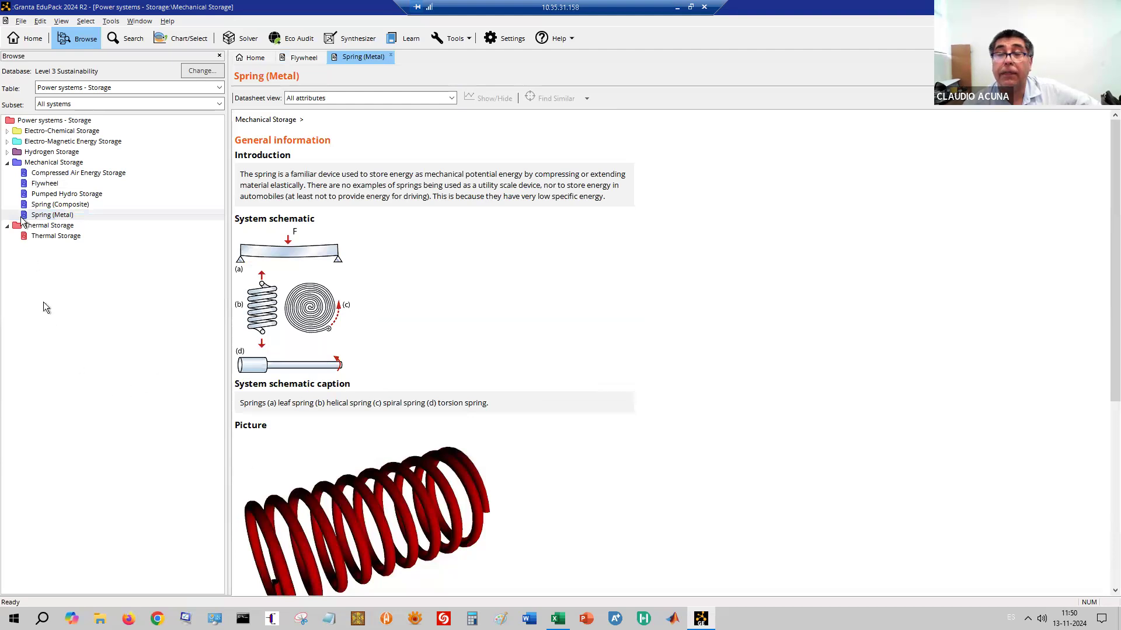
# Open the Hydrogen Storage (onboard system) and Super-Capacitors datasheets from their expanded groups
pyautogui.click(7, 152)
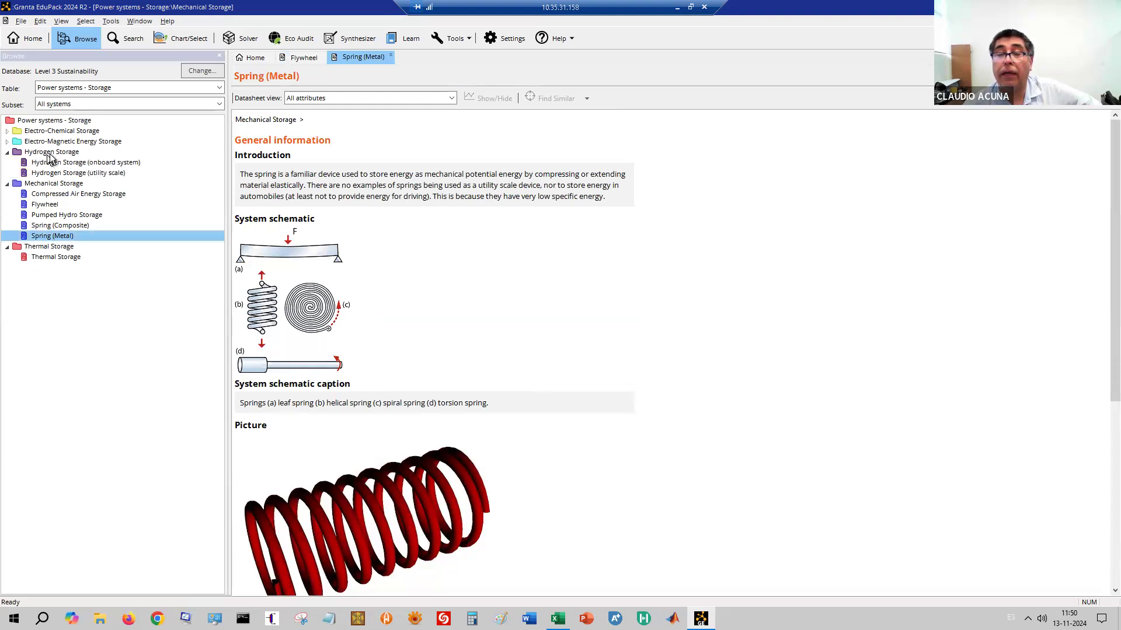
pyautogui.doubleClick(114, 166)
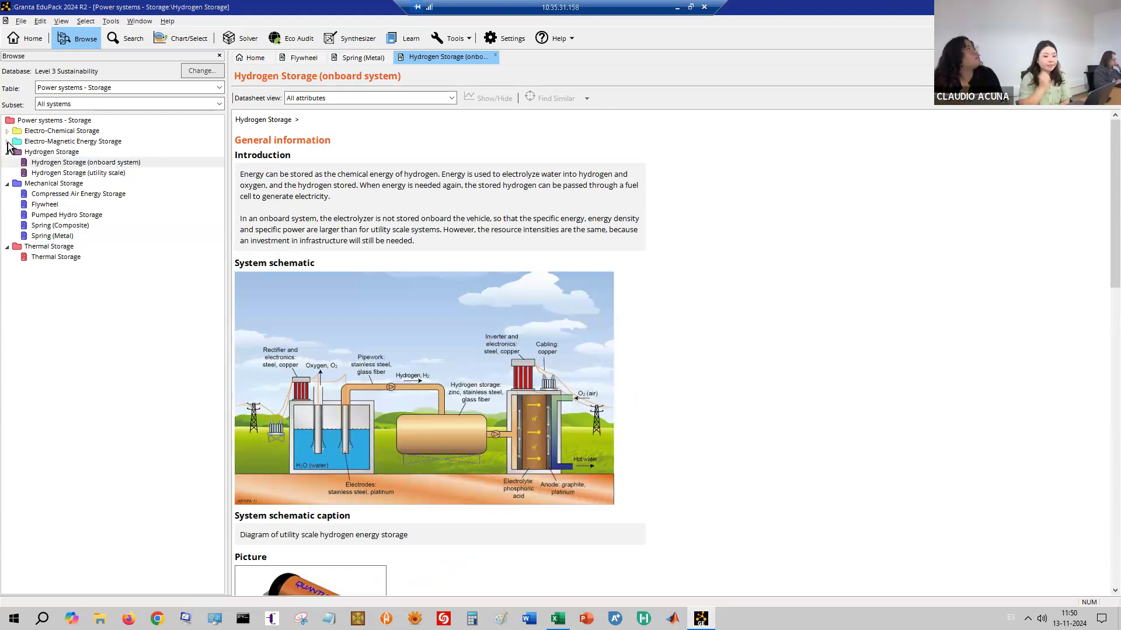
pyautogui.click(7, 142)
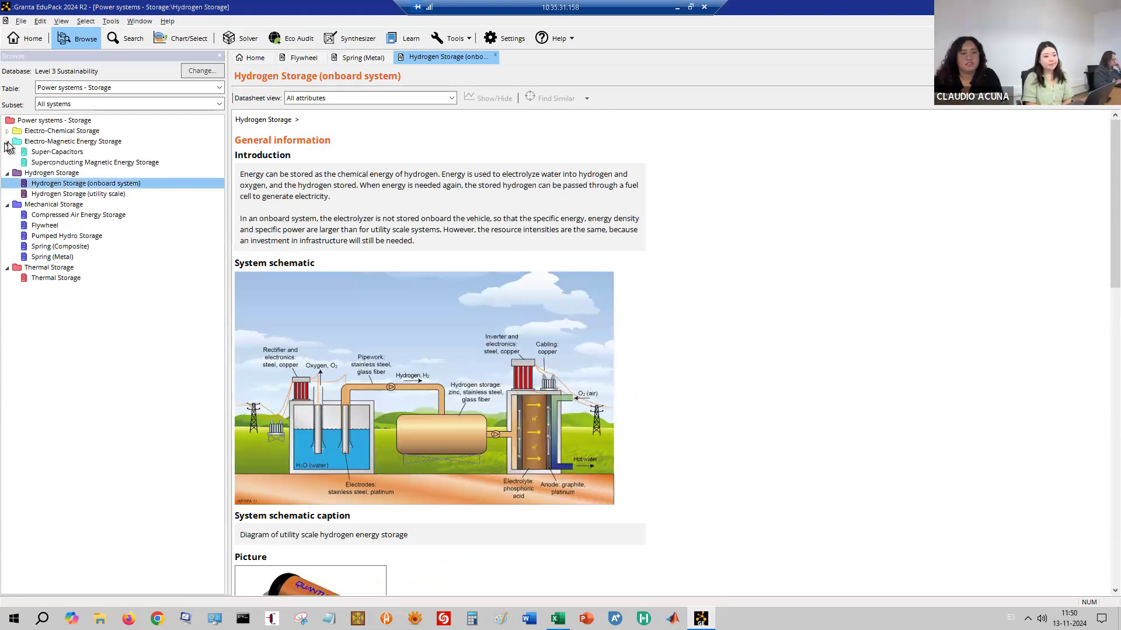
pyautogui.click(57, 152)
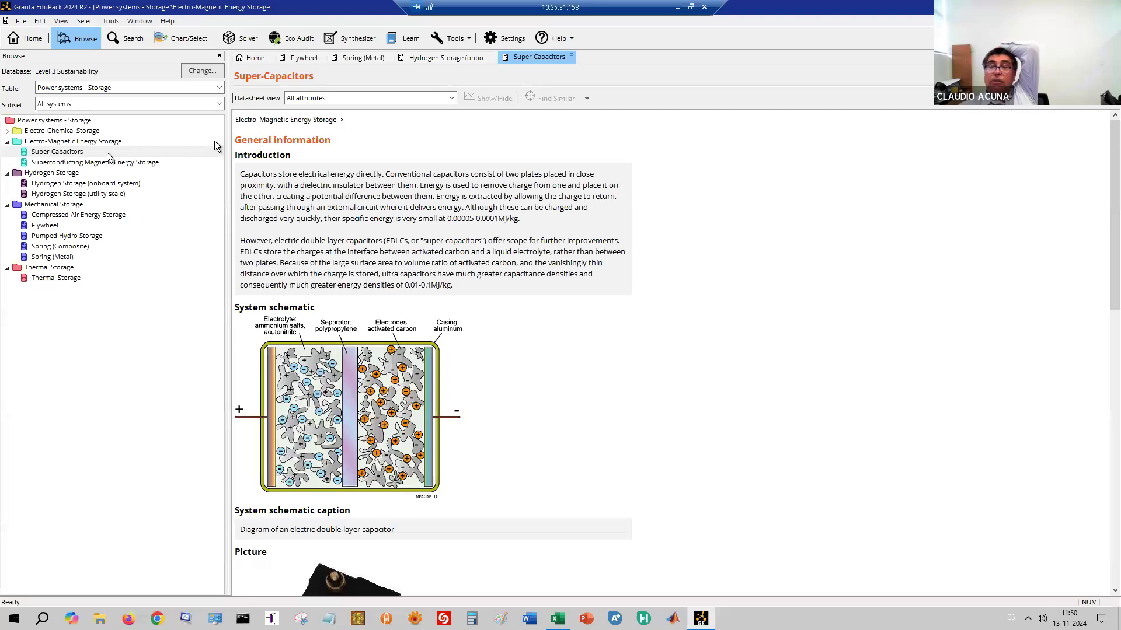
# In Chart/Select, set Select from to Power systems - Storage: Energy Storage Systems
pyautogui.click(181, 43)
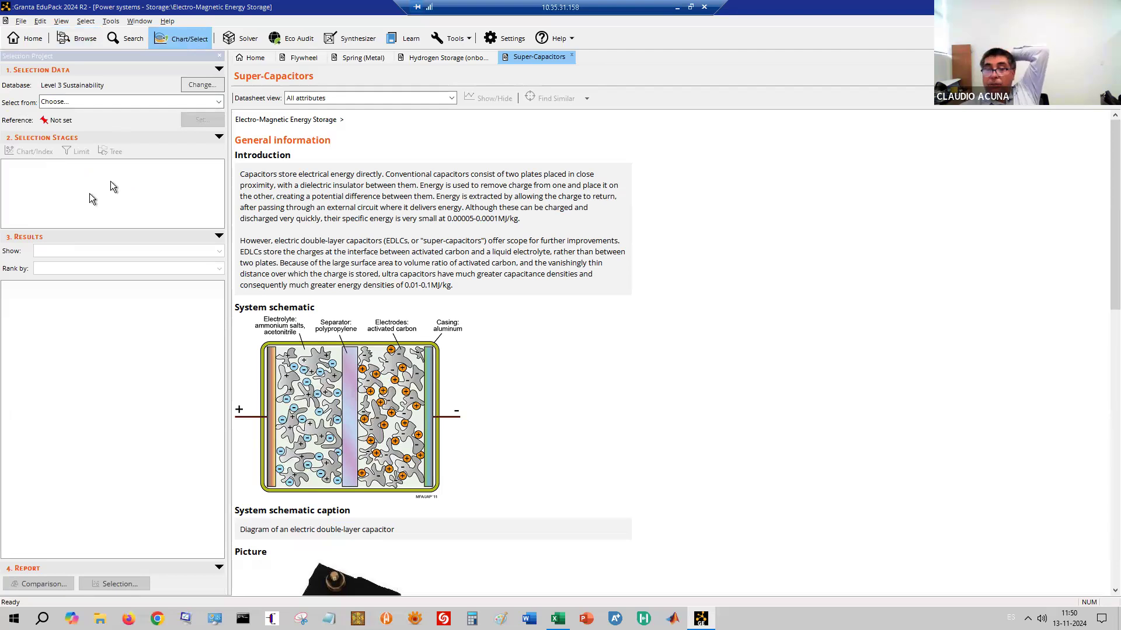
pyautogui.click(163, 103)
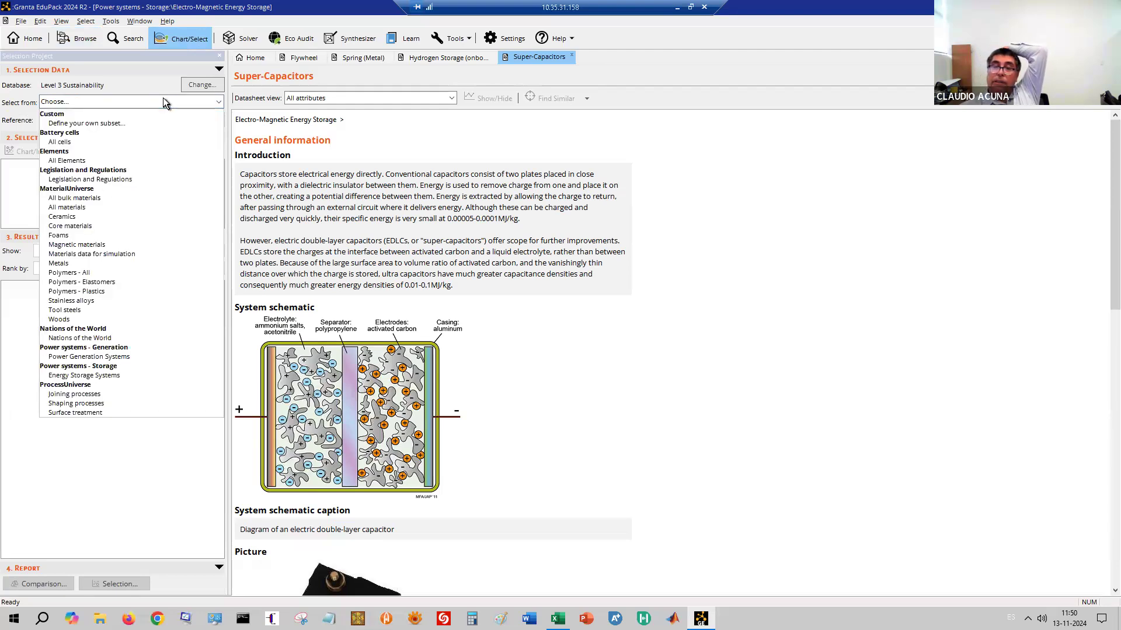
pyautogui.click(110, 376)
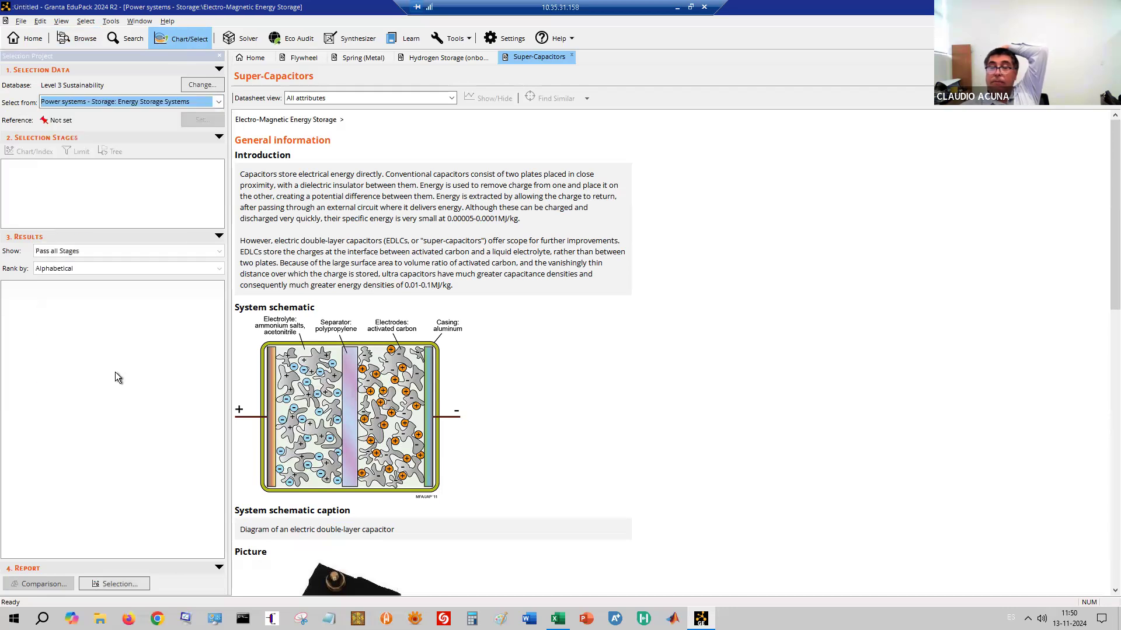